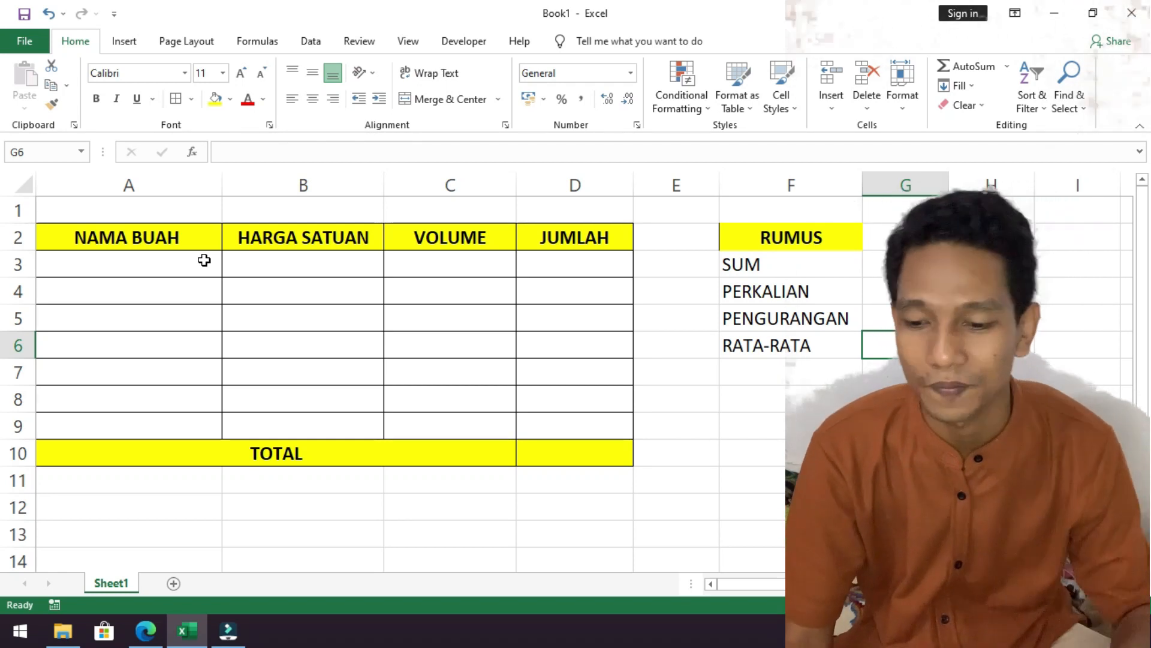
Make the PERKALIAN entry in the RUMUS list bold.
{"action": "left_click", "coordinate": [790, 293]}
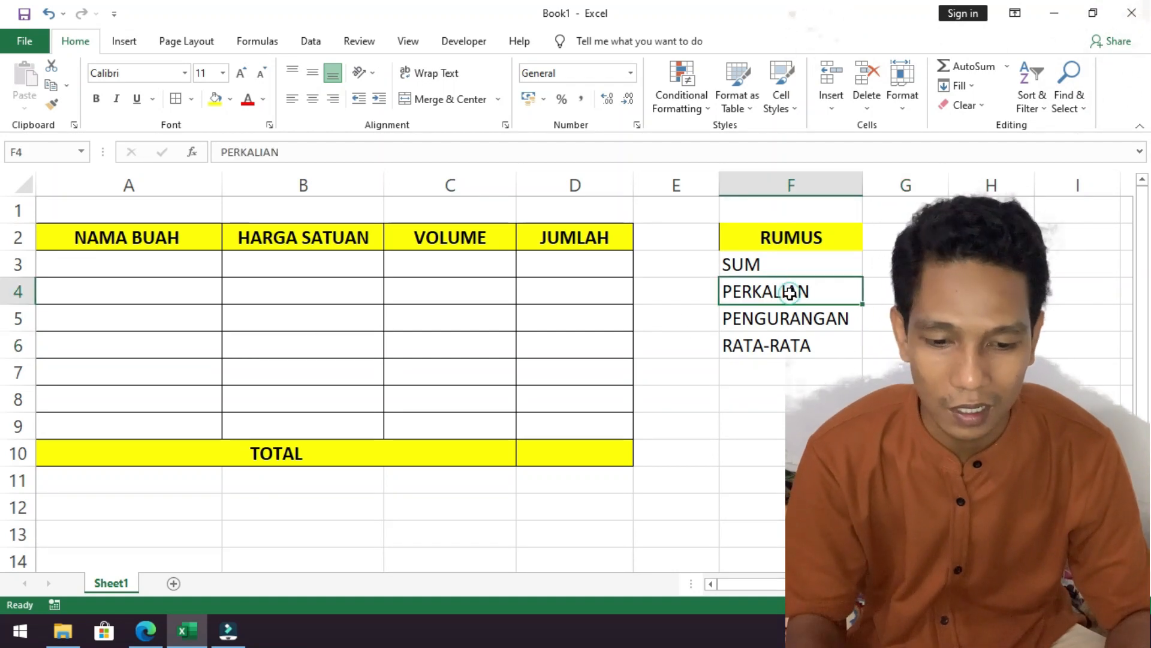
{"action": "key", "text": "ctrl+b"}
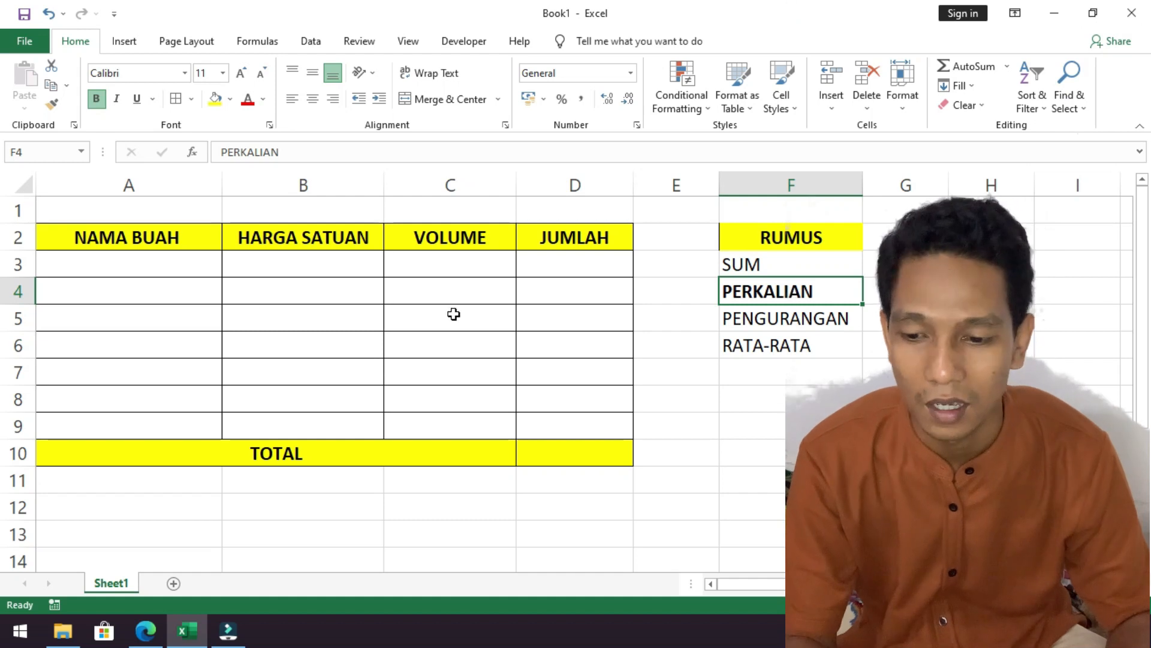
Enter MANGGA in capitals as the first fruit name in cell A3.
{"action": "left_click", "coordinate": [144, 277]}
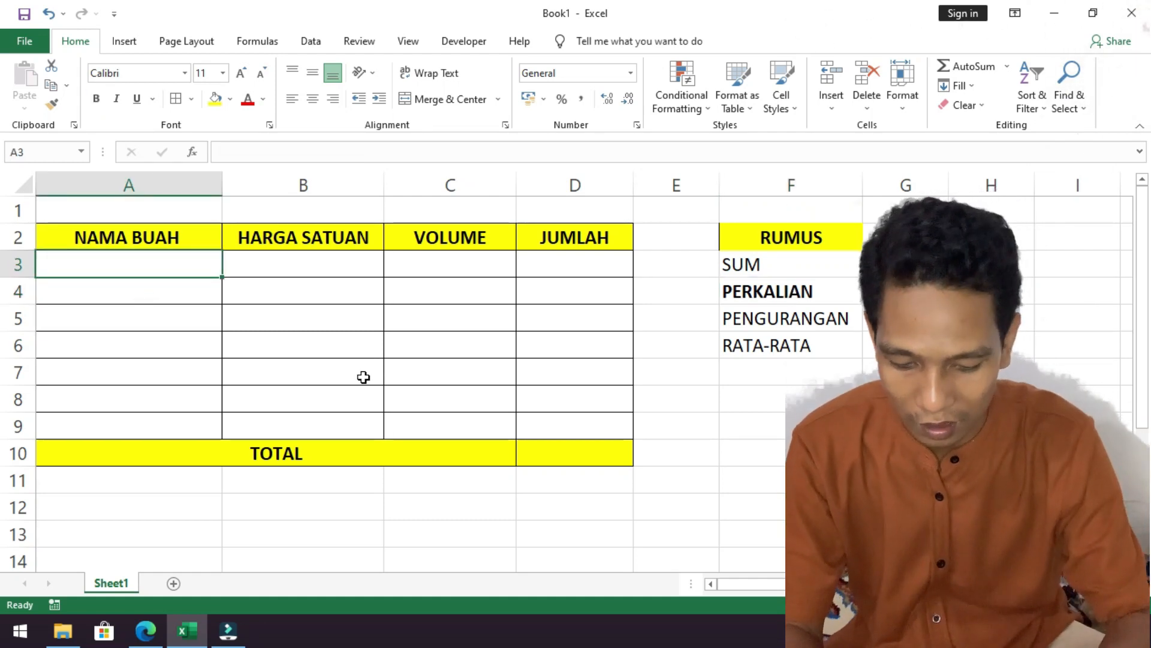
{"action": "type", "text": "m"}
{"action": "key", "text": "BackSpace"}
{"action": "type", "text": "mangga"}
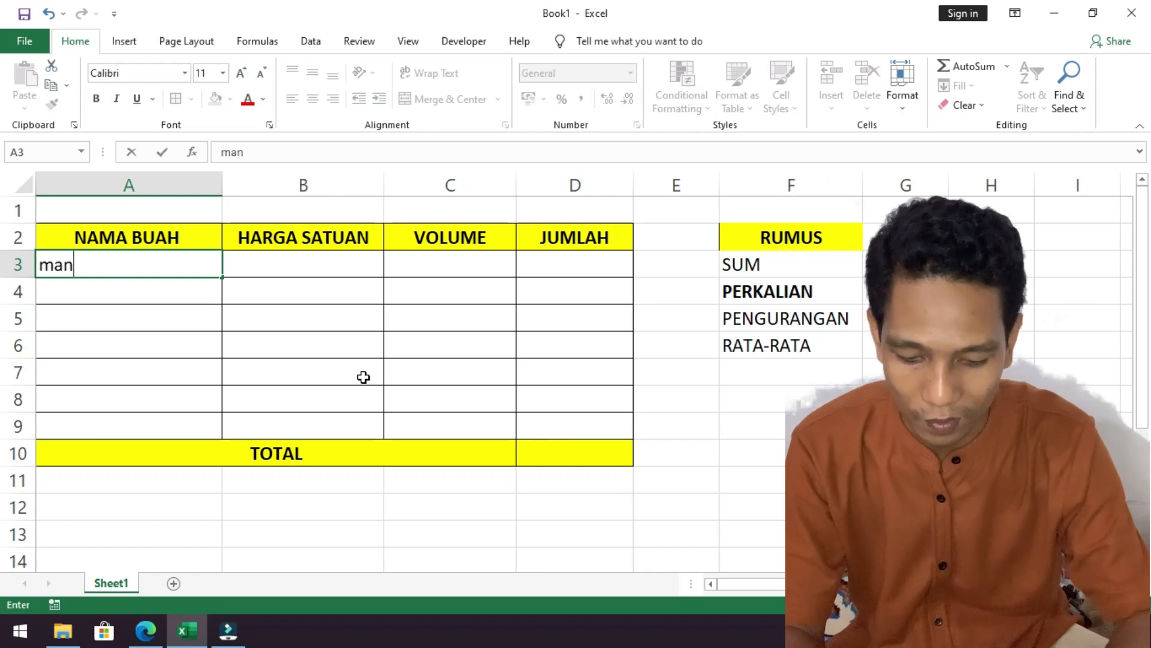
{"action": "key", "text": "BackSpace"}
{"action": "key", "text": "BackSpace"}
{"action": "key", "text": "BackSpace"}
{"action": "key", "text": "BackSpace"}
{"action": "key", "text": "BackSpace"}
{"action": "key", "text": "BackSpace"}
{"action": "type", "text": "MANGGA"}
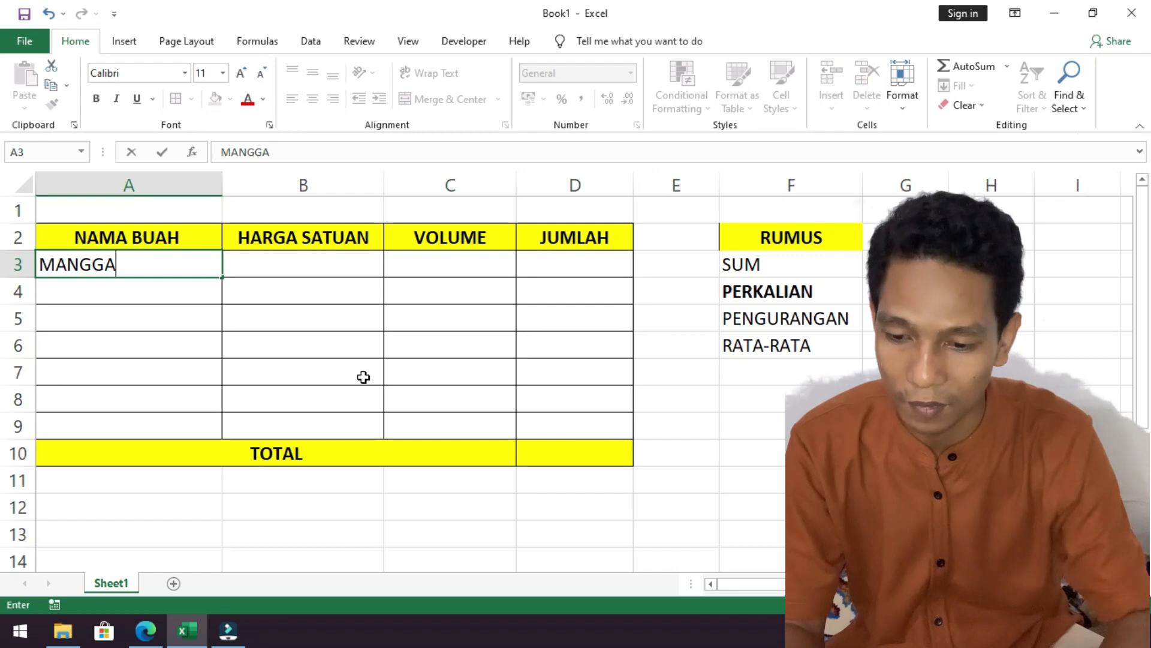
{"action": "key", "text": "Return"}
Fill cells A4 to A6 of the NAMA BUAH column with JAMBU, JERUK and SALAK.
{"action": "type", "text": "JAMBU"}
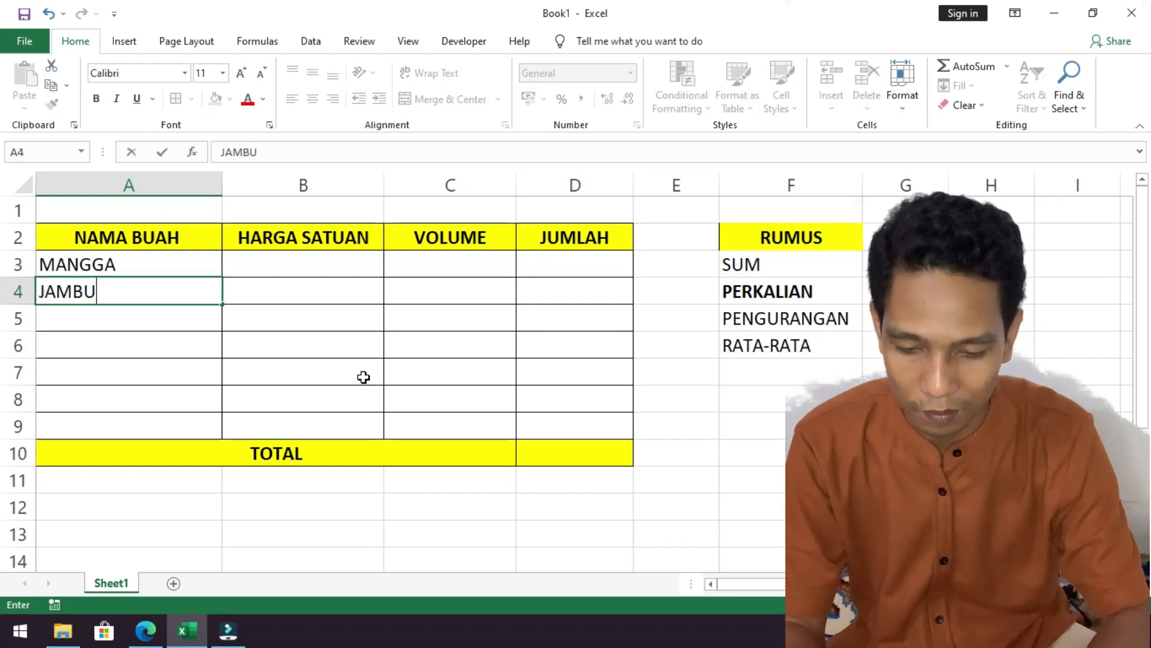
{"action": "key", "text": "Return"}
{"action": "type", "text": "JERUK"}
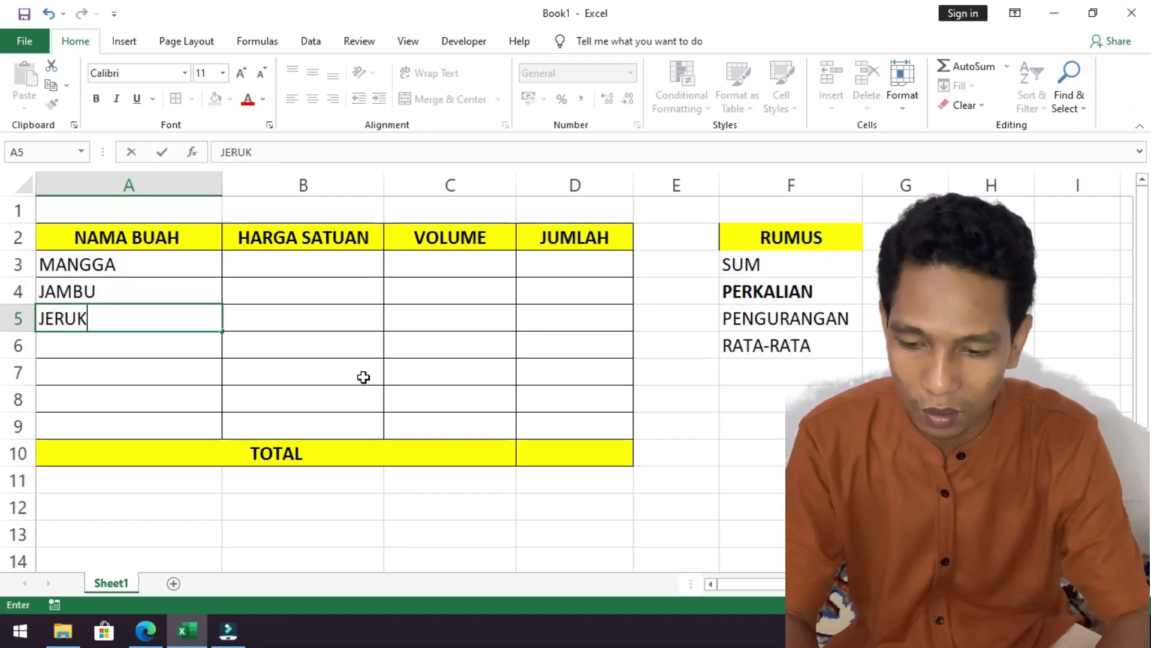
{"action": "key", "text": "Return"}
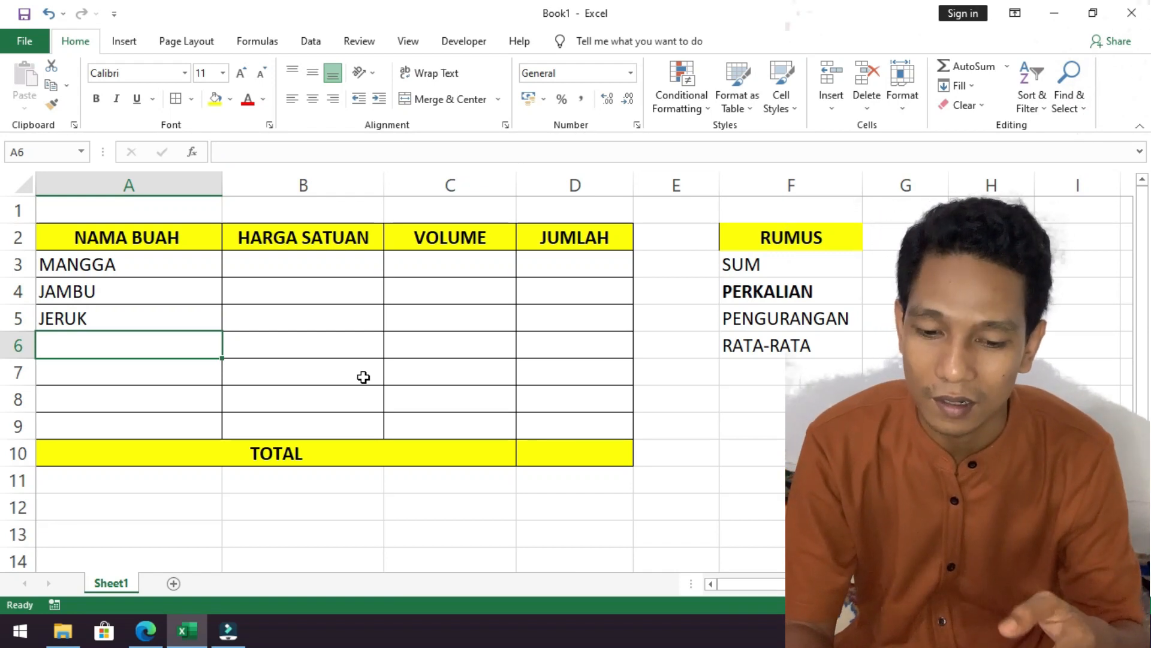
{"action": "type", "text": "SALAK"}
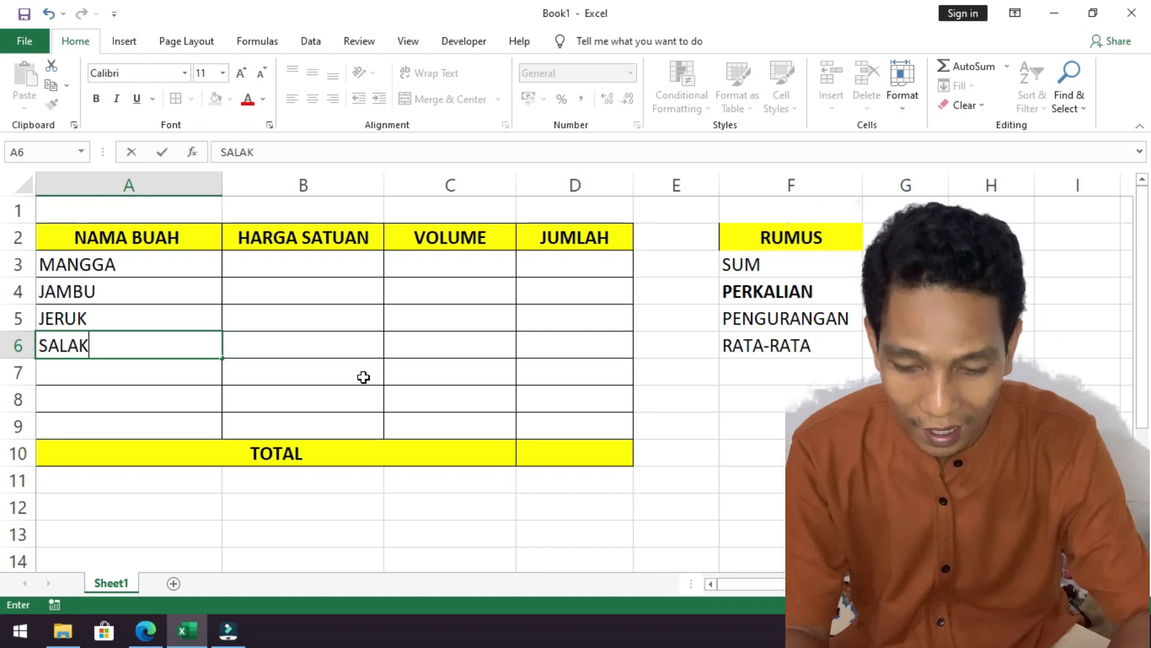
{"action": "key", "text": "Return"}
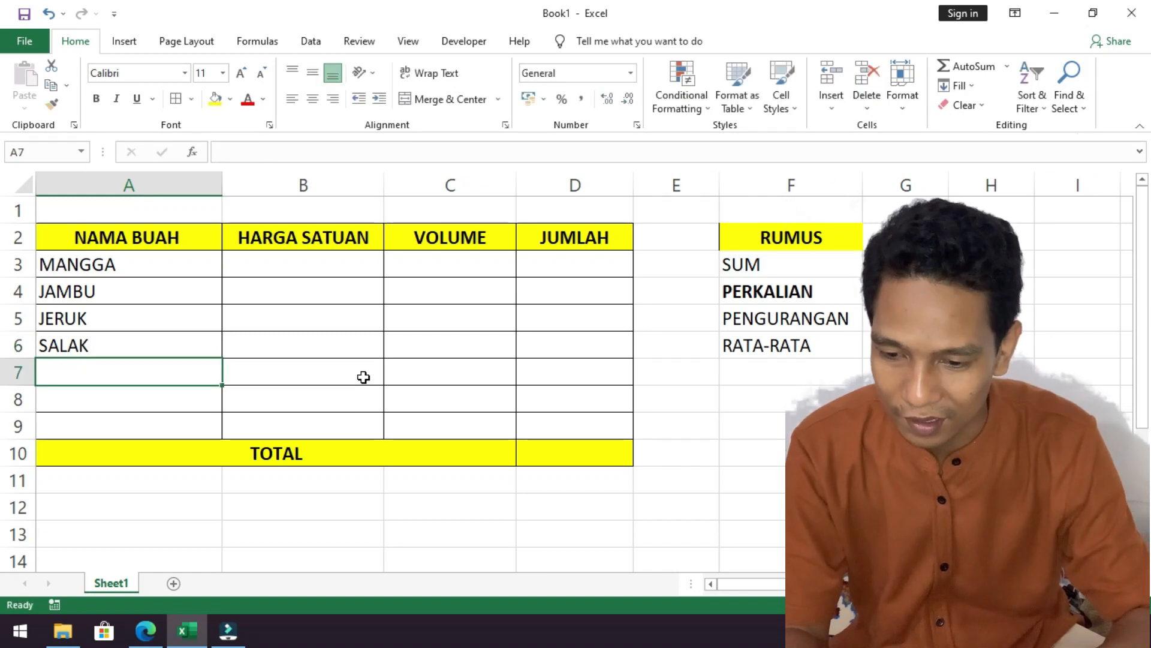
Enter MANGGA MADU as the fifth fruit name in cell A7.
{"action": "type", "text": "MANGG"}
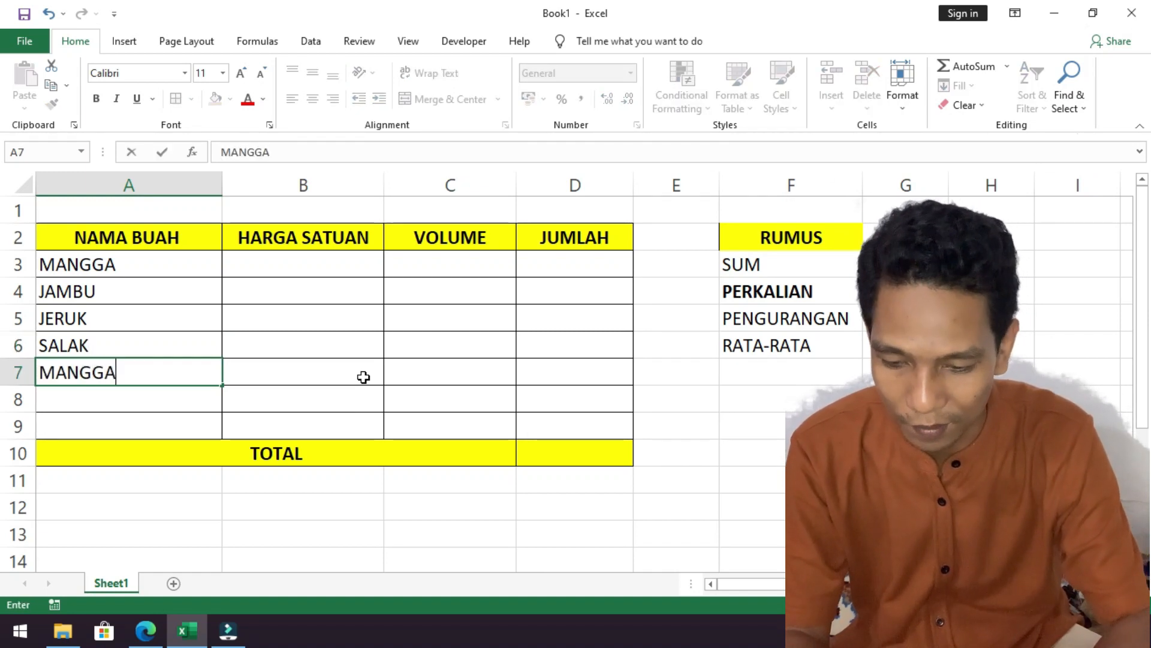
{"action": "type", "text": "A"}
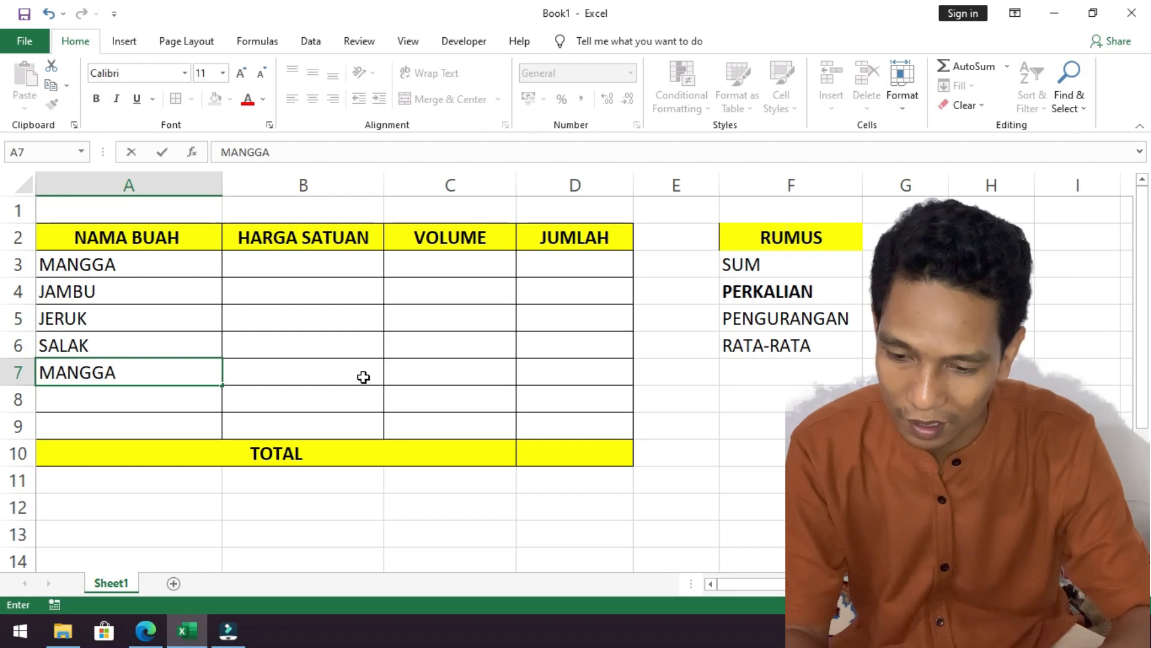
{"action": "type", "text": " MADU"}
{"action": "key", "text": "Return"}
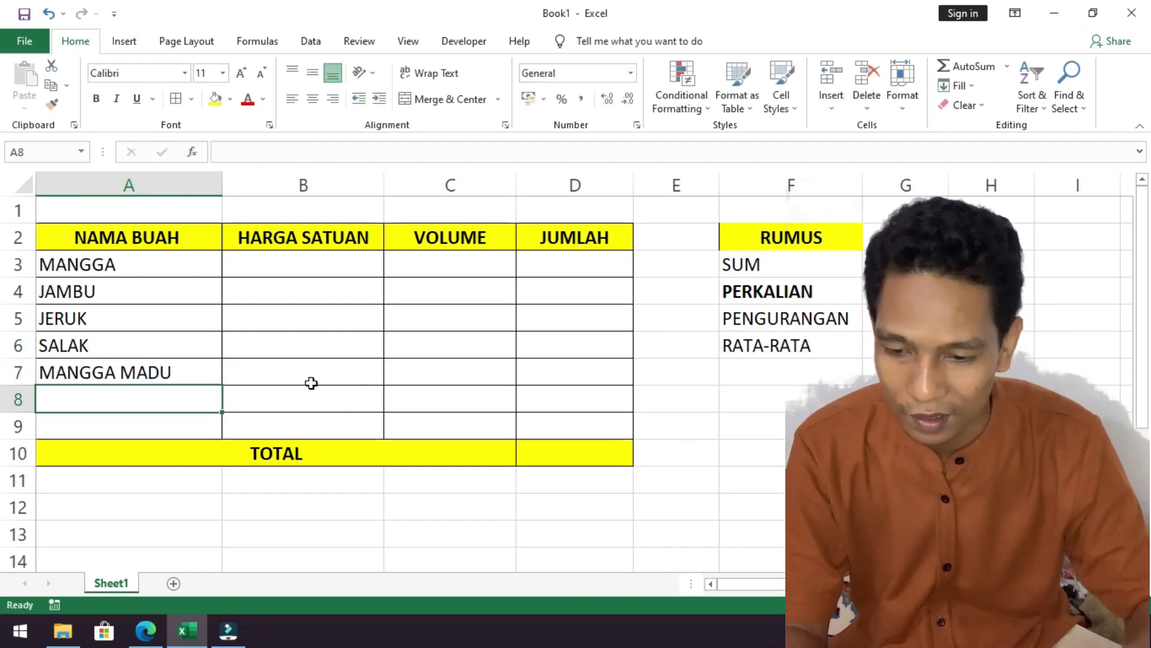
Extend the fruit name in cell A3 to MANGGA BATU.
{"action": "left_click", "coordinate": [159, 268]}
{"action": "double_click", "coordinate": [159, 268]}
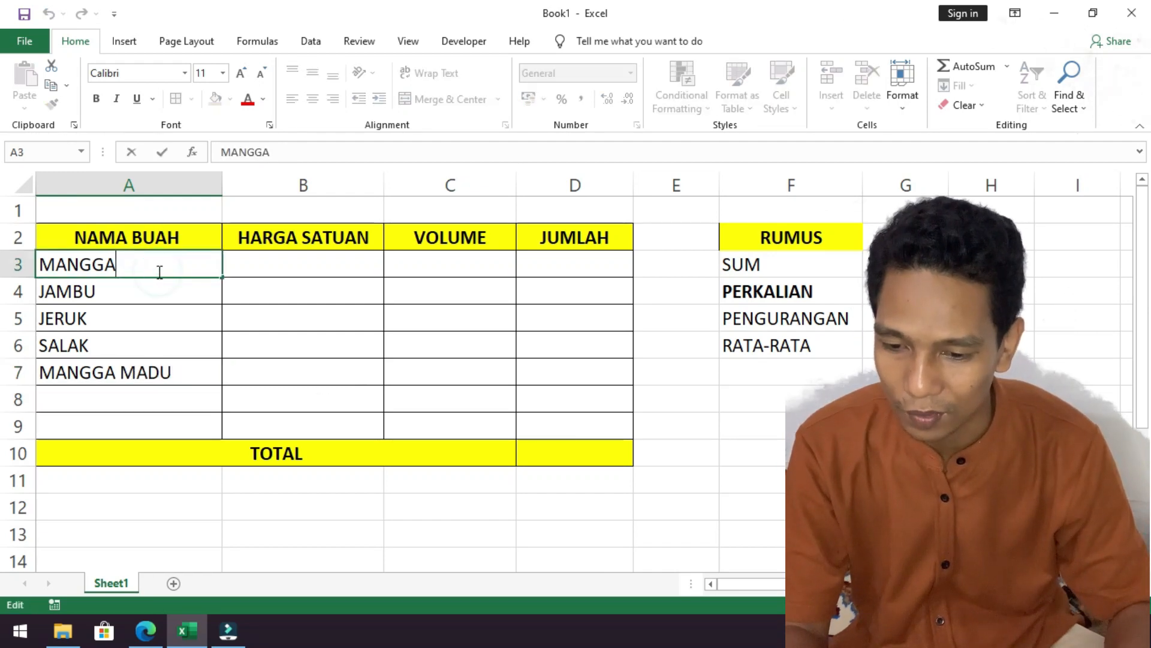
{"action": "type", "text": "BA"}
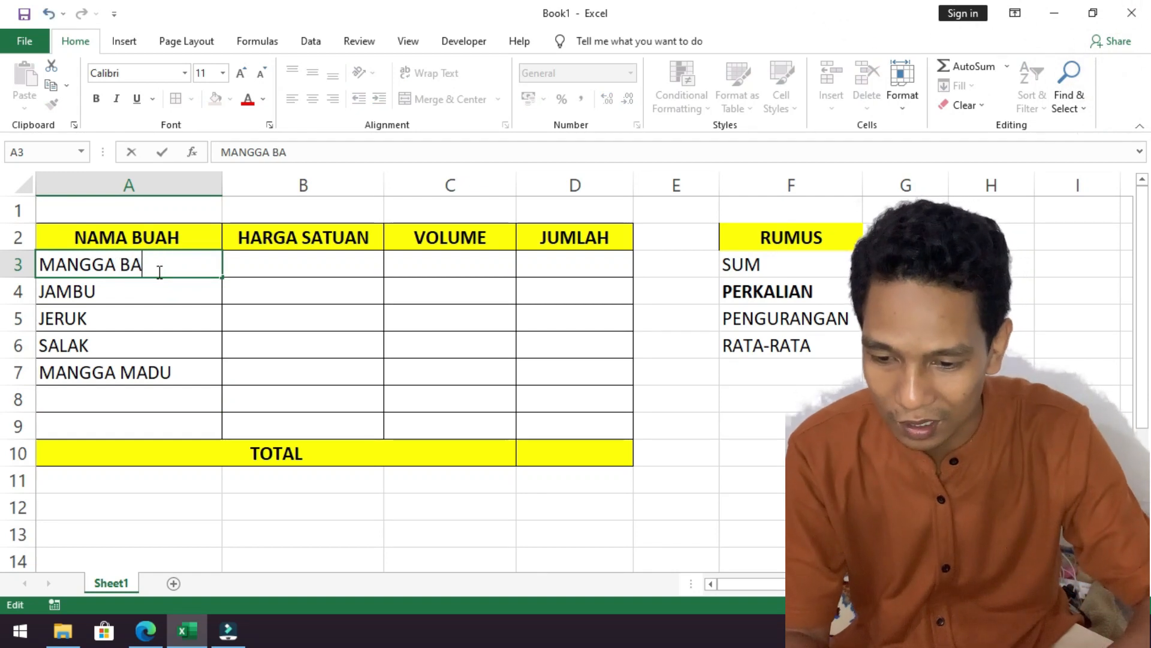
{"action": "key", "text": "Return"}
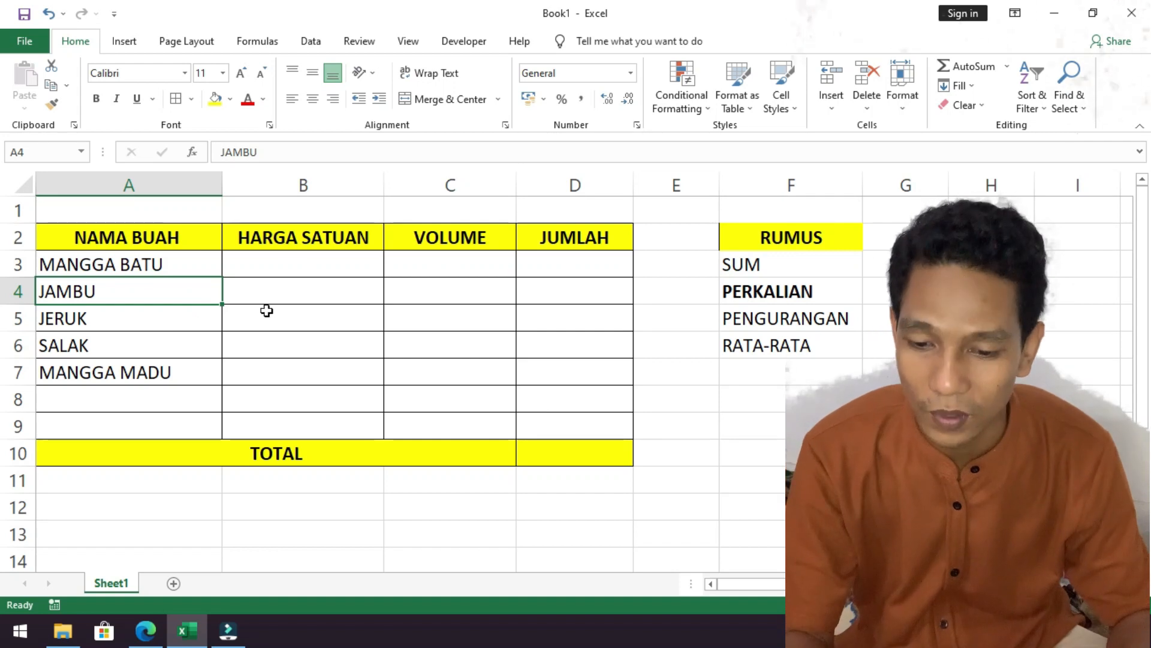
Enter 5000 as the HARGA SATUAN of MANGGA BATU in cell B3.
{"action": "left_click", "coordinate": [300, 261]}
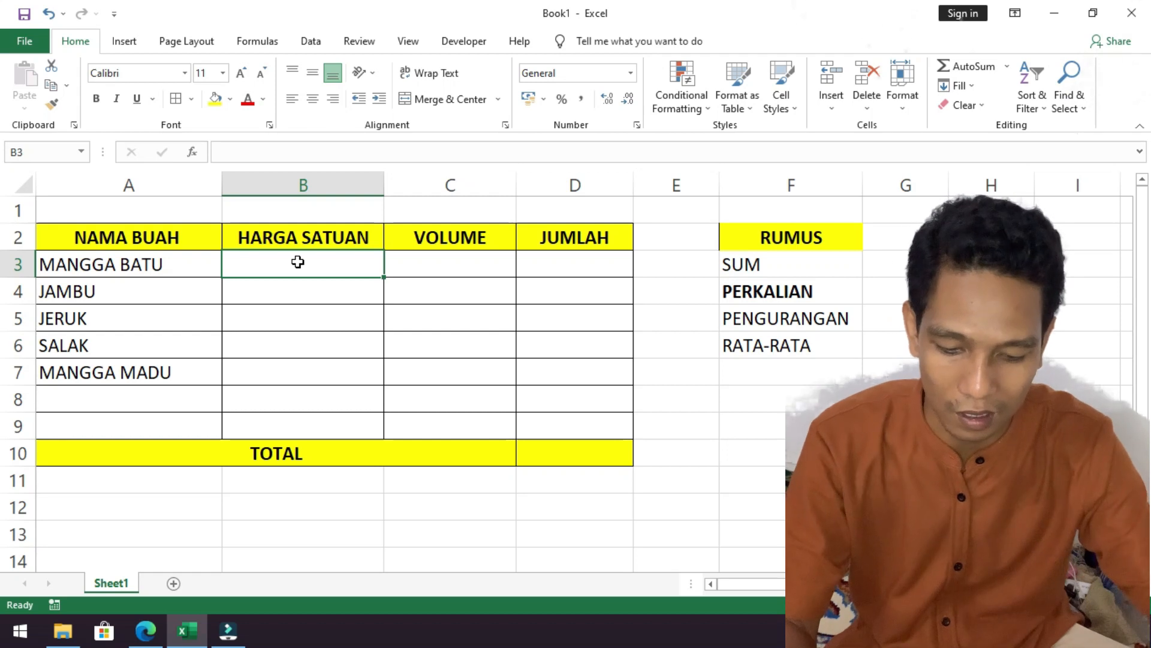
{"action": "type", "text": "50000"}
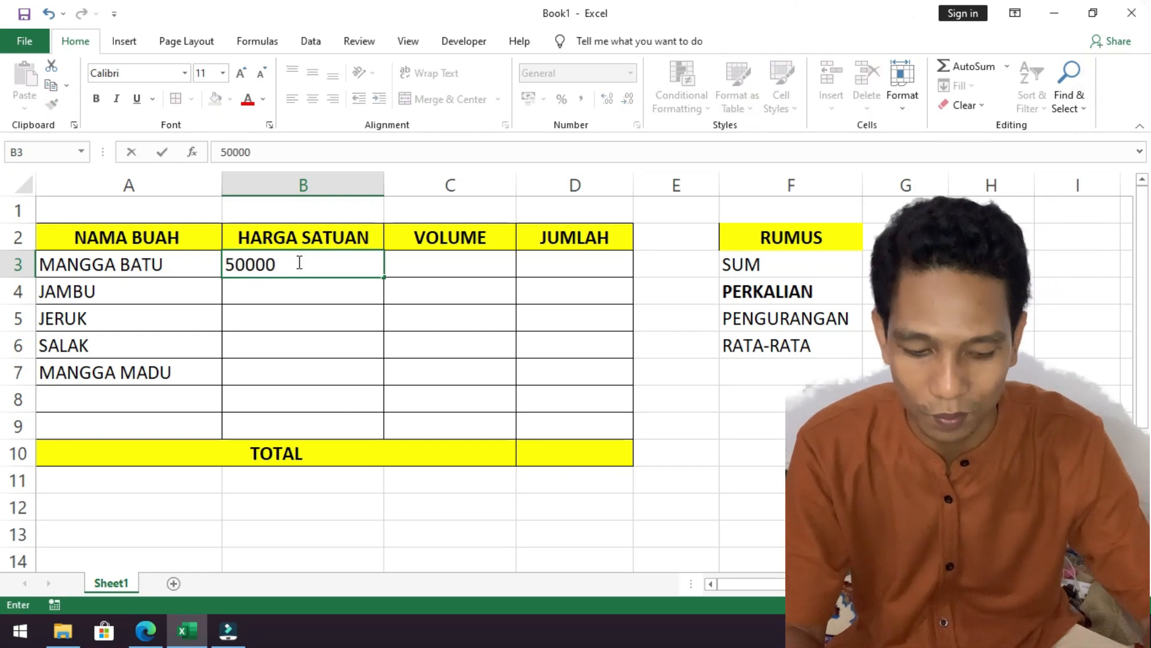
{"action": "key", "text": "Return"}
{"action": "left_click", "coordinate": [298, 262]}
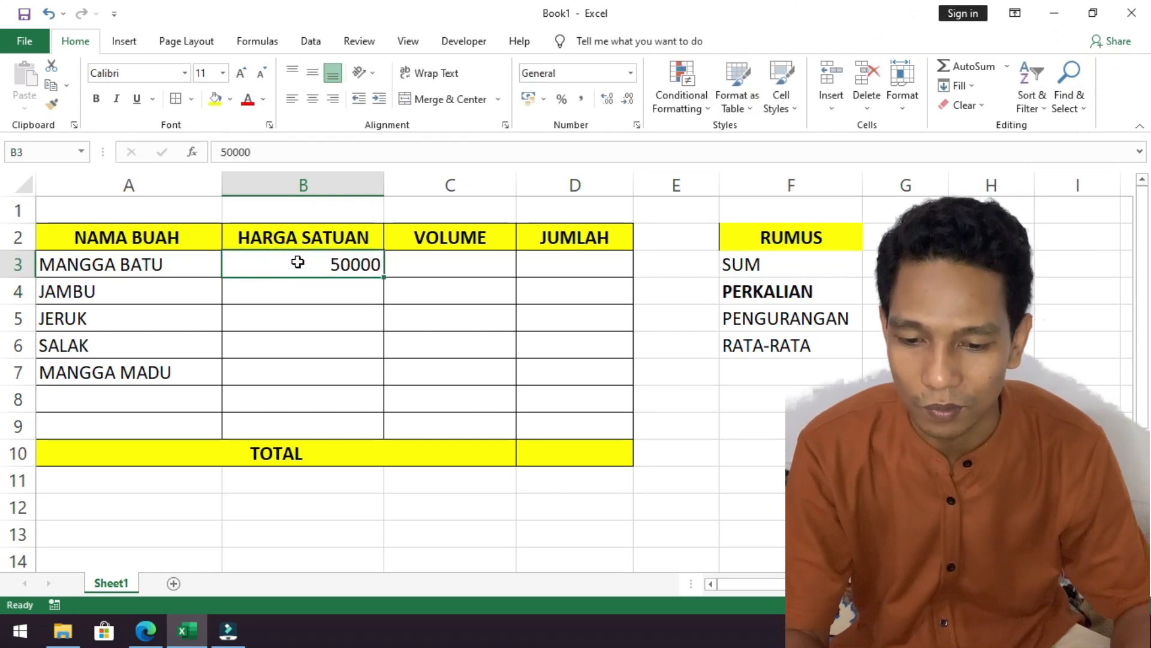
{"action": "double_click", "coordinate": [350, 266]}
{"action": "key", "text": "BackSpace"}
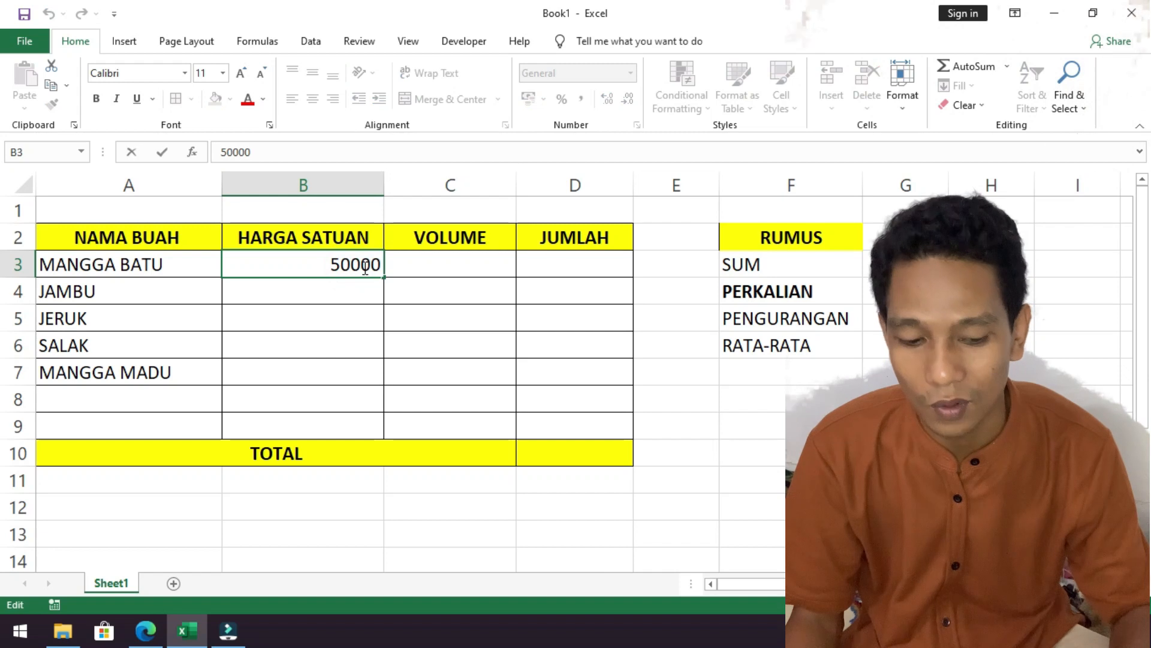
{"action": "key", "text": "Return"}
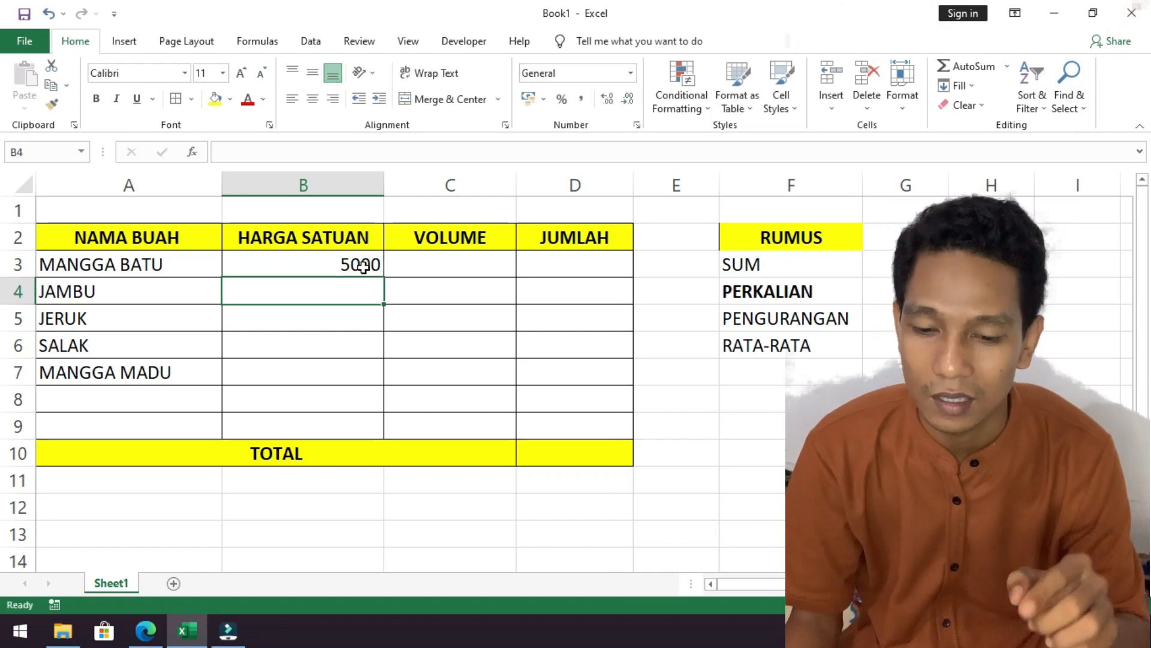
{"action": "left_click", "coordinate": [363, 267]}
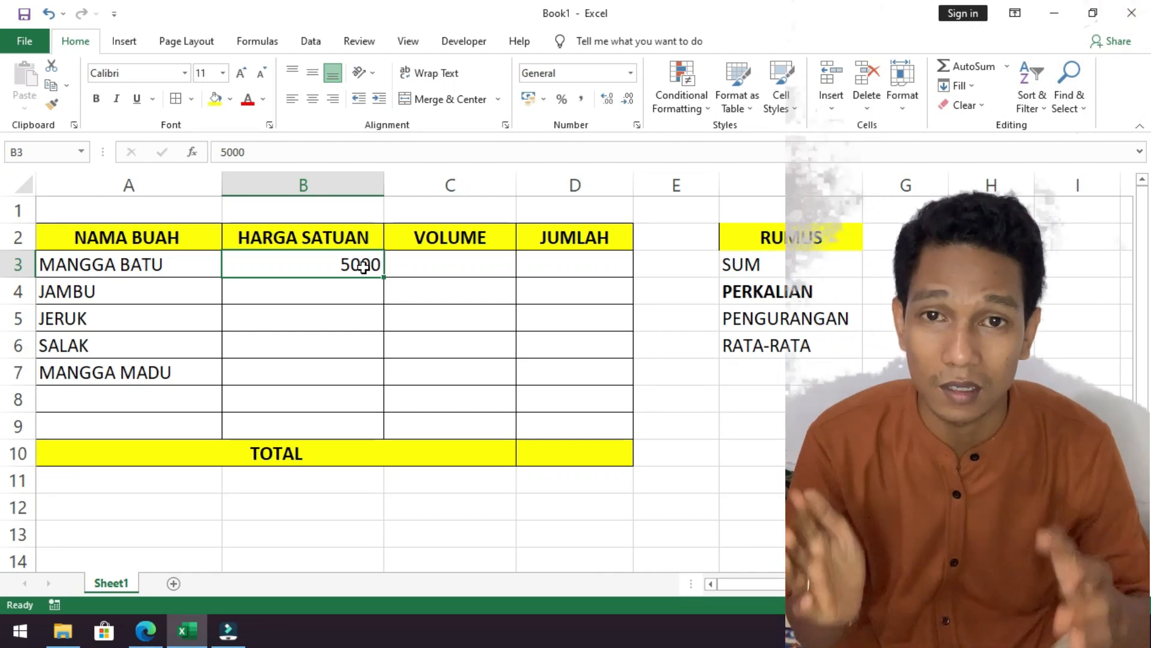
Format the whole HARGA SATUAN column B as Accounting with the Rp currency symbol.
{"action": "left_click", "coordinate": [332, 183]}
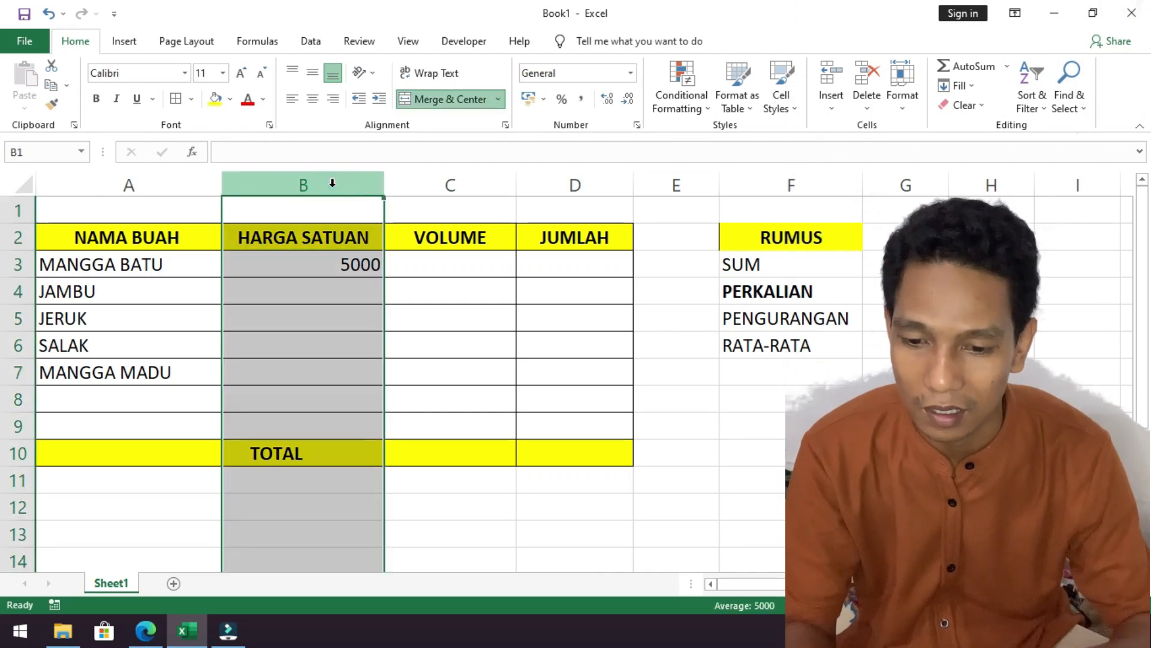
{"action": "left_click", "coordinate": [334, 237]}
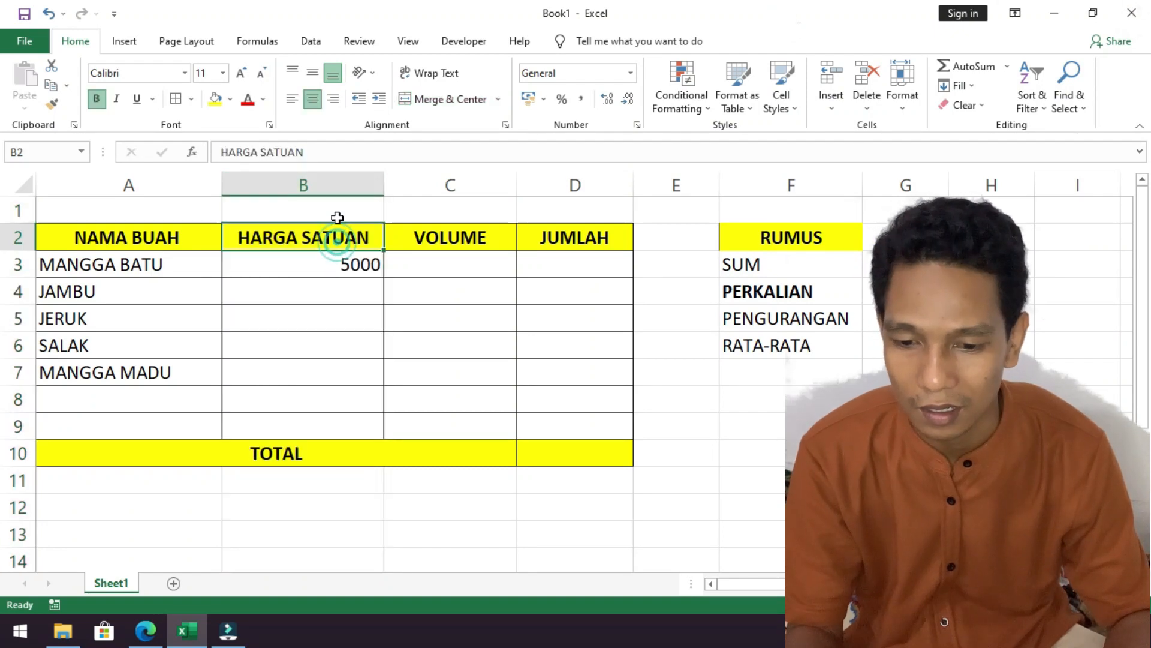
{"action": "left_click", "coordinate": [336, 182]}
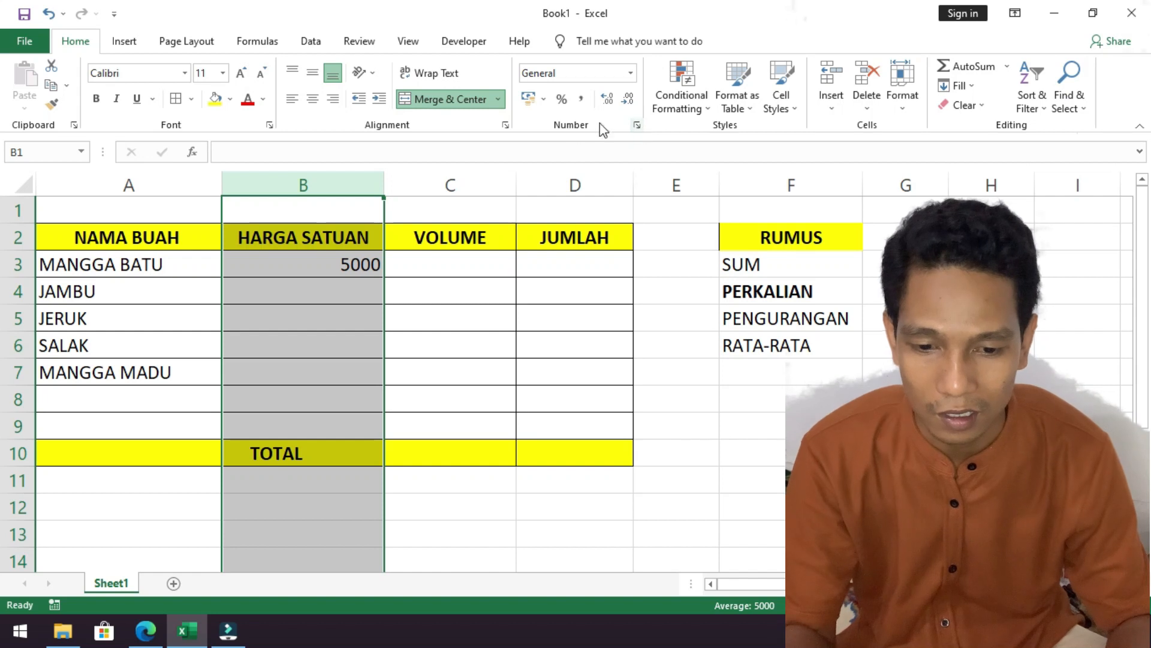
{"action": "left_click", "coordinate": [640, 124]}
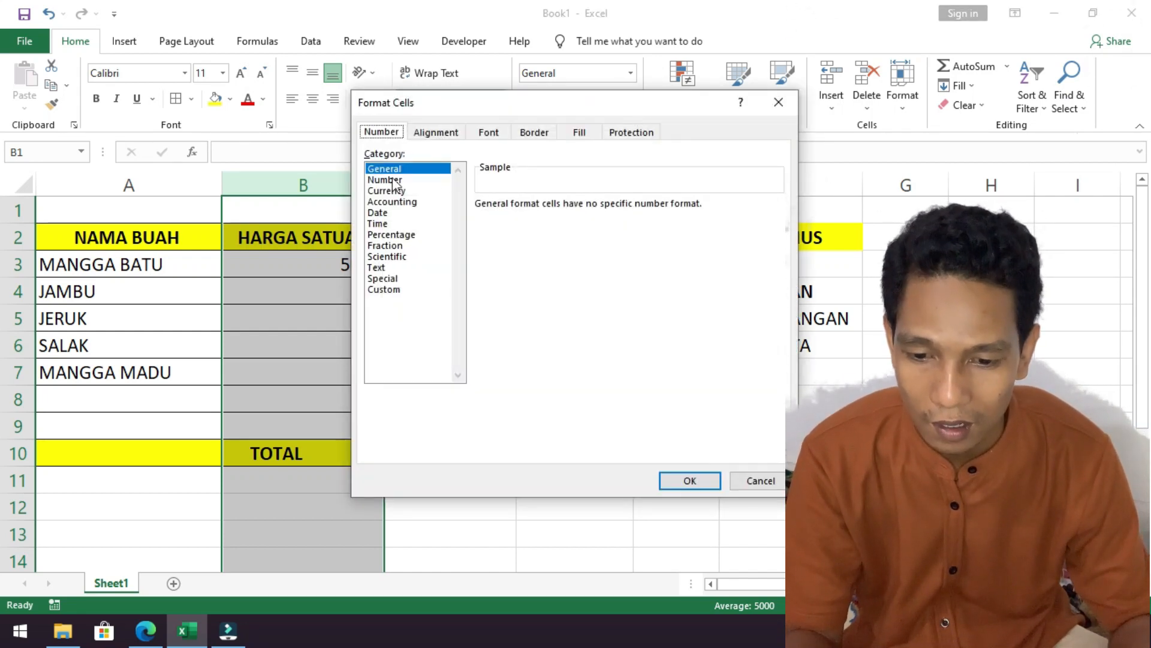
{"action": "left_click", "coordinate": [392, 204]}
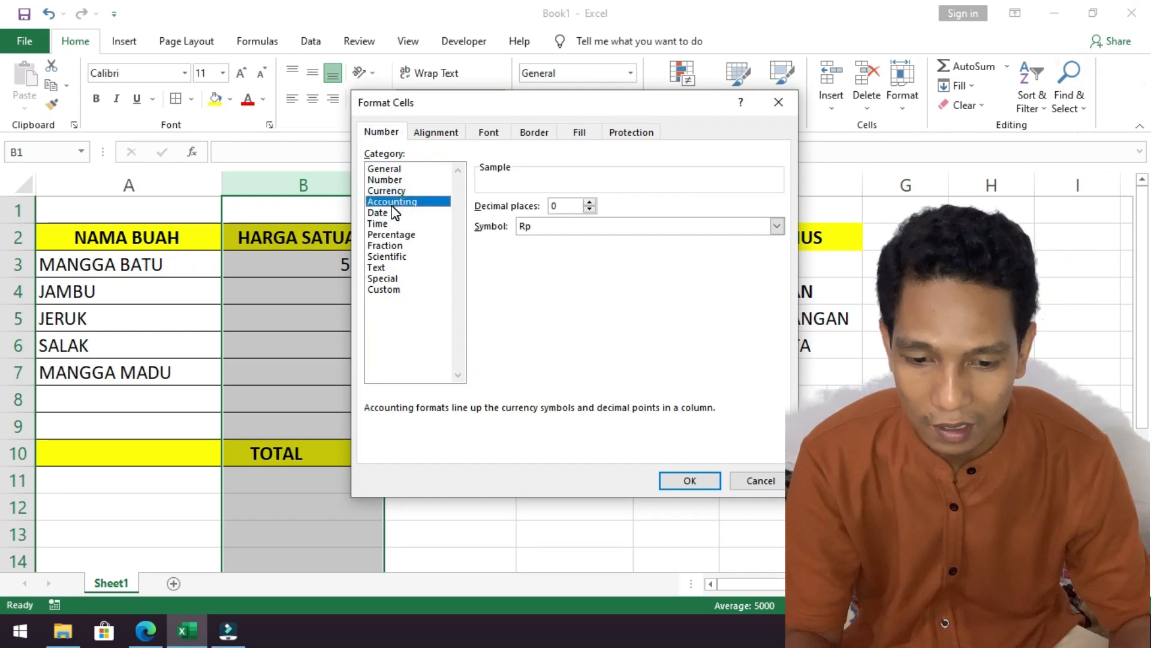
{"action": "left_click", "coordinate": [775, 228]}
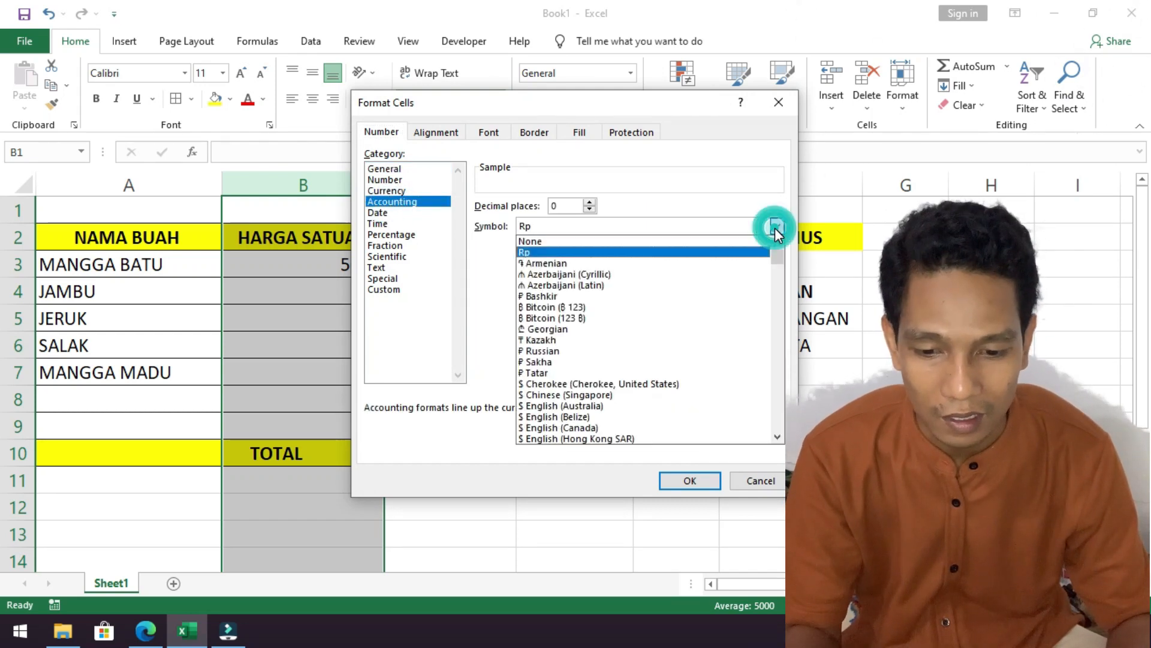
{"action": "left_click", "coordinate": [564, 253]}
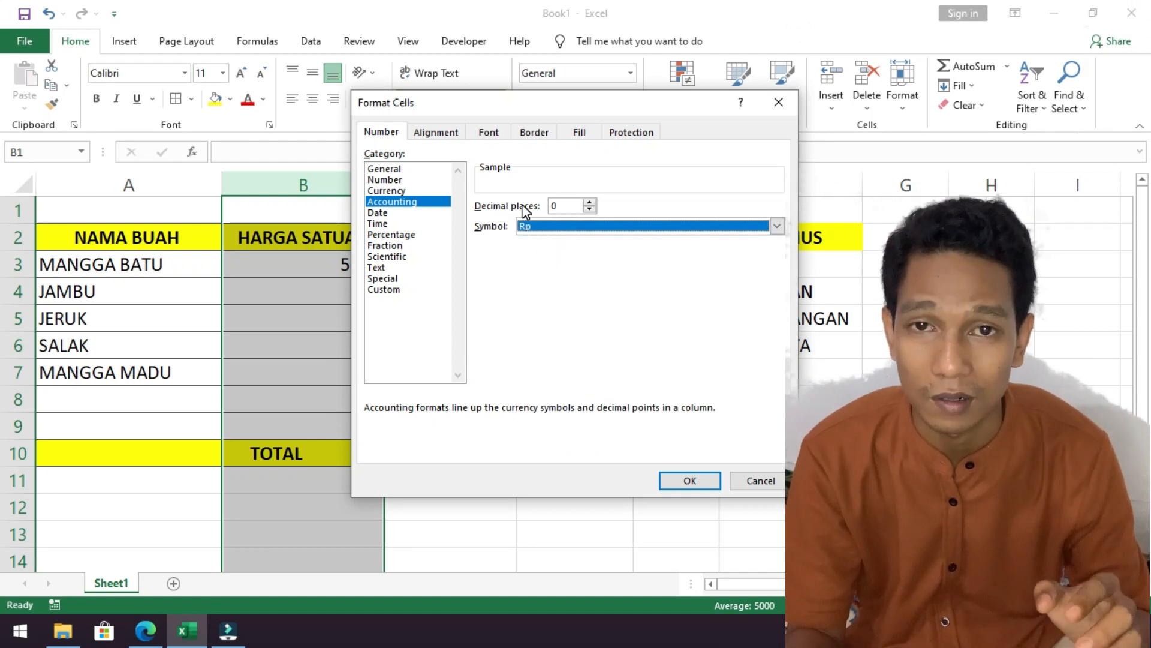
{"action": "left_click", "coordinate": [696, 480]}
{"action": "left_click", "coordinate": [341, 292]}
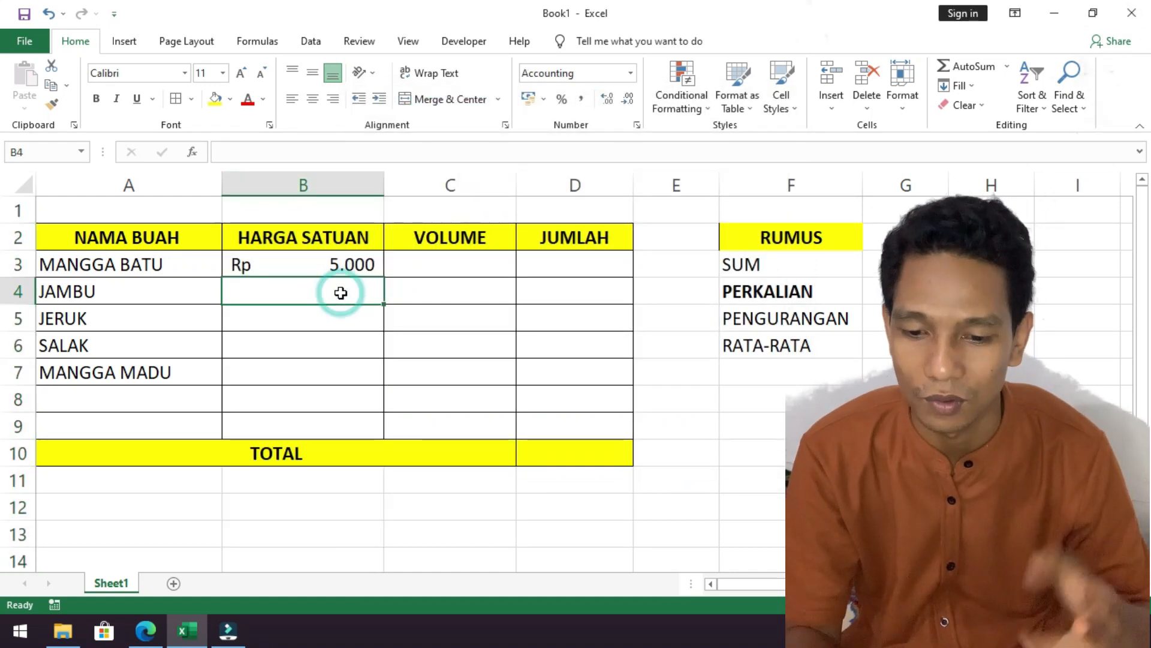
{"action": "left_click", "coordinate": [343, 268]}
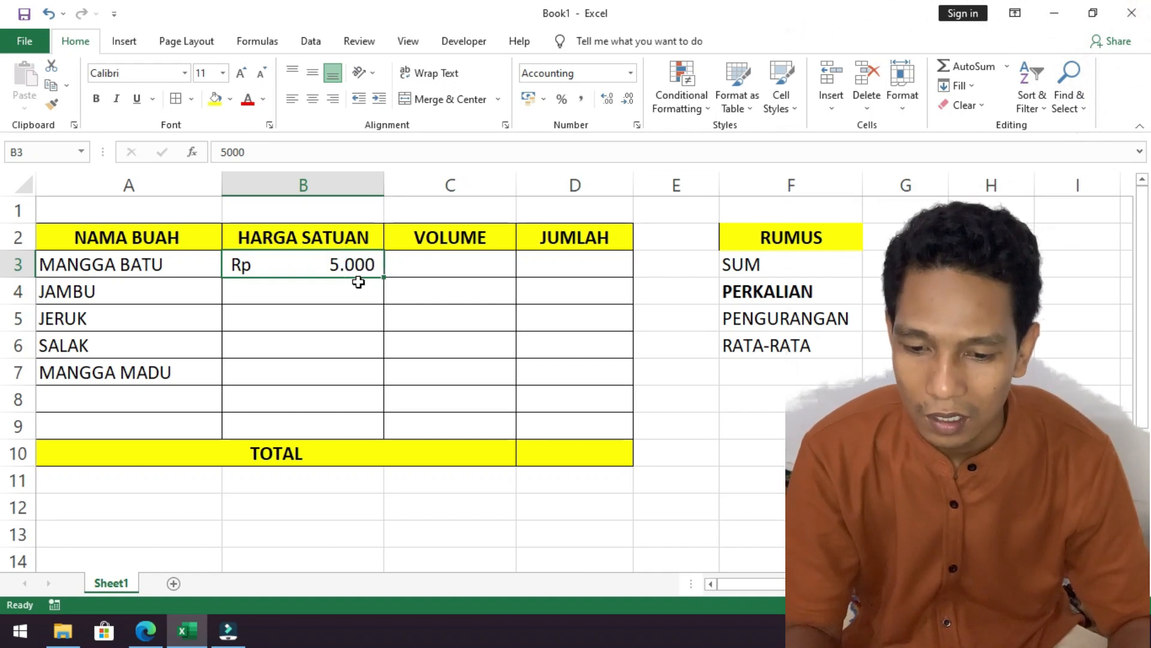
{"action": "left_click", "coordinate": [358, 283]}
{"action": "left_click", "coordinate": [362, 265]}
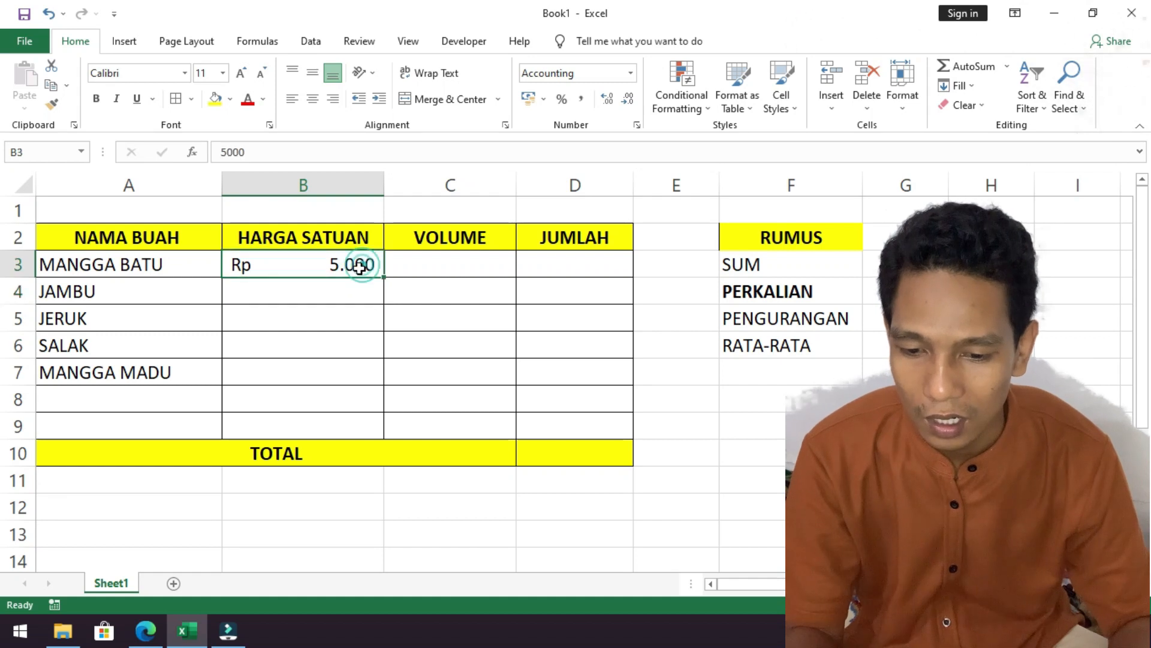
Enter 3000 as the HARGA SATUAN of JAMBU in cell B4.
{"action": "left_click", "coordinate": [351, 289]}
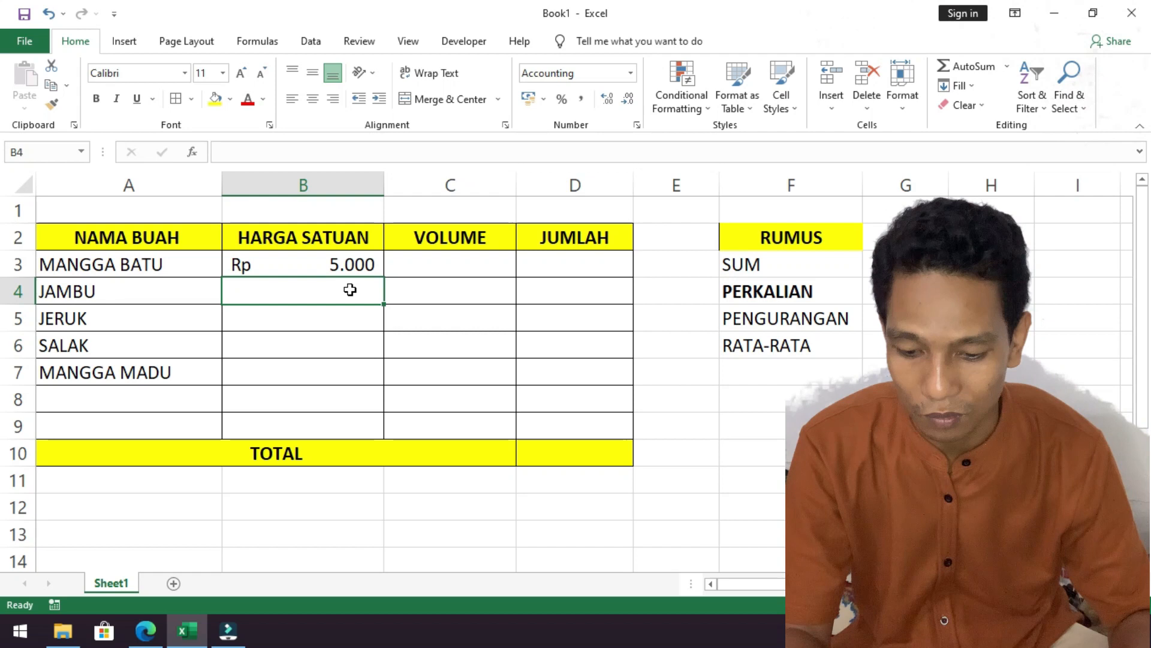
{"action": "type", "text": "3000"}
{"action": "key", "text": "Return"}
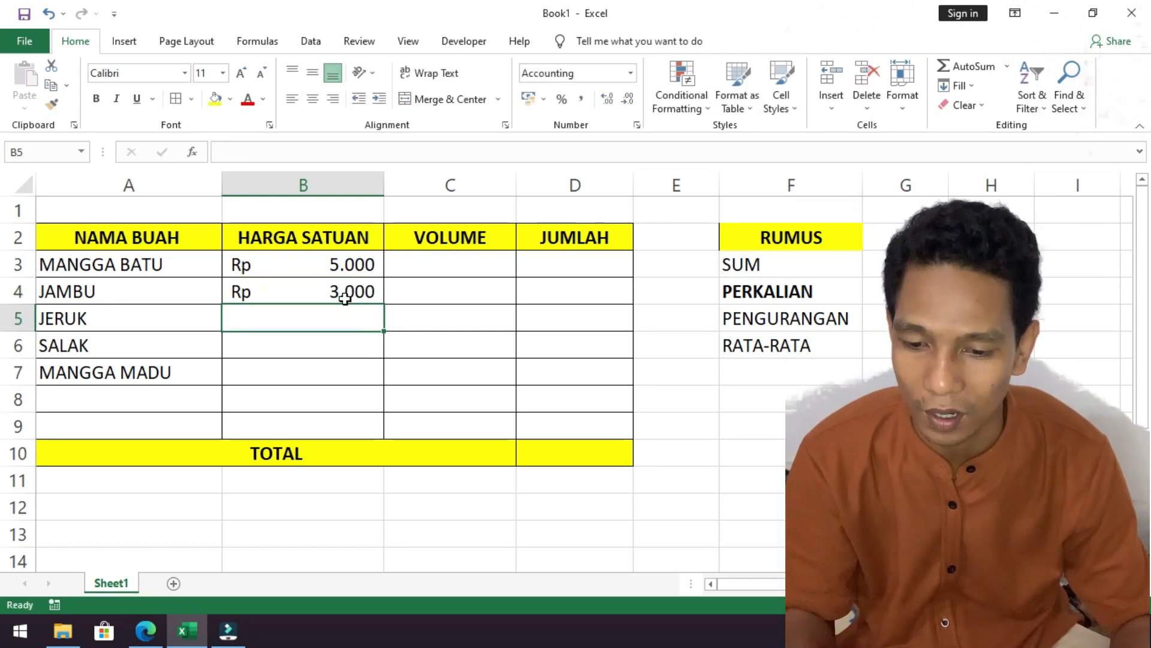
{"action": "left_click", "coordinate": [345, 294]}
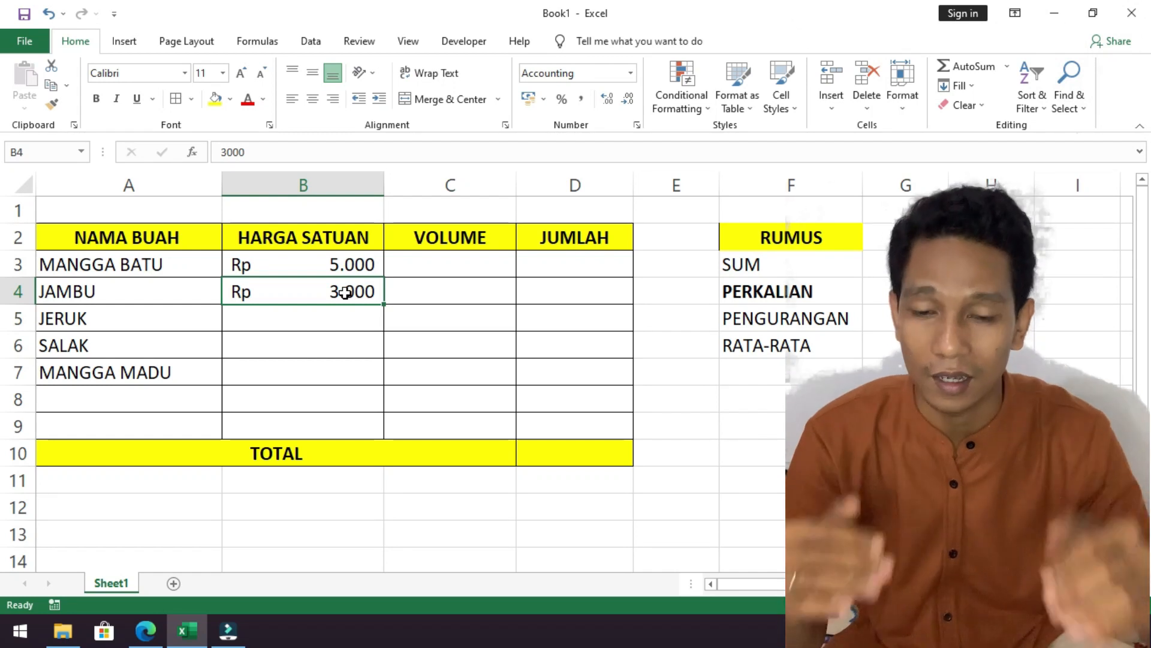
Enter the HARGA SATUAN values 6000 for JERUK, 2000 for SALAK and 7000 for MANGGA MADU in cells B5 to B7.
{"action": "left_click", "coordinate": [334, 179]}
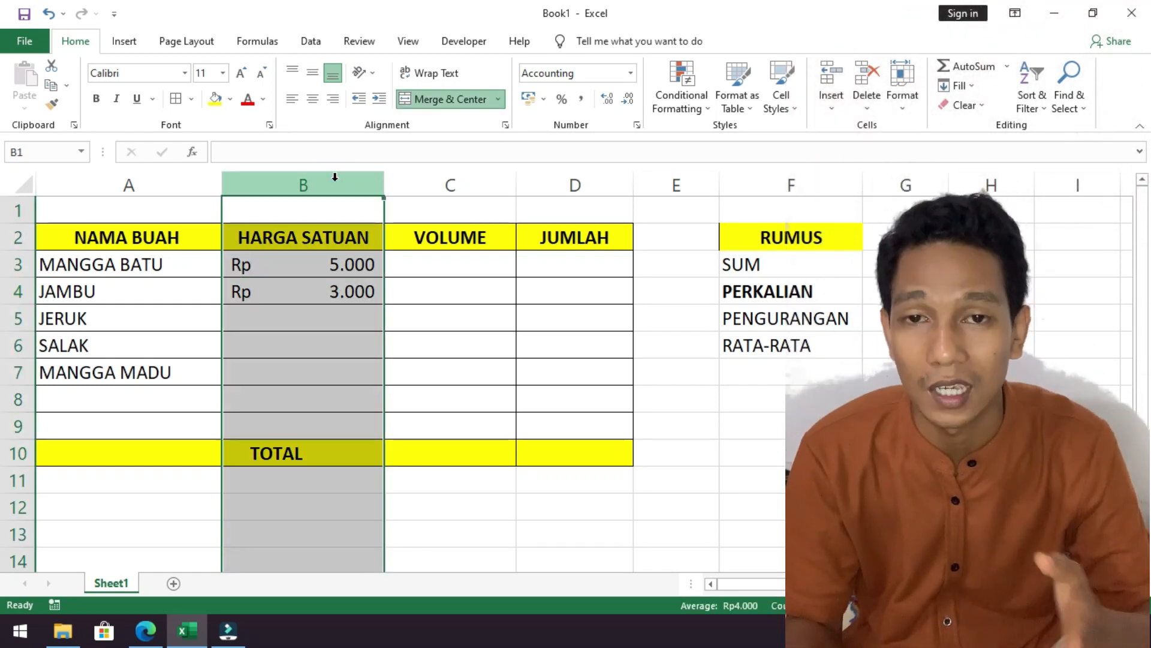
{"action": "left_click", "coordinate": [333, 319]}
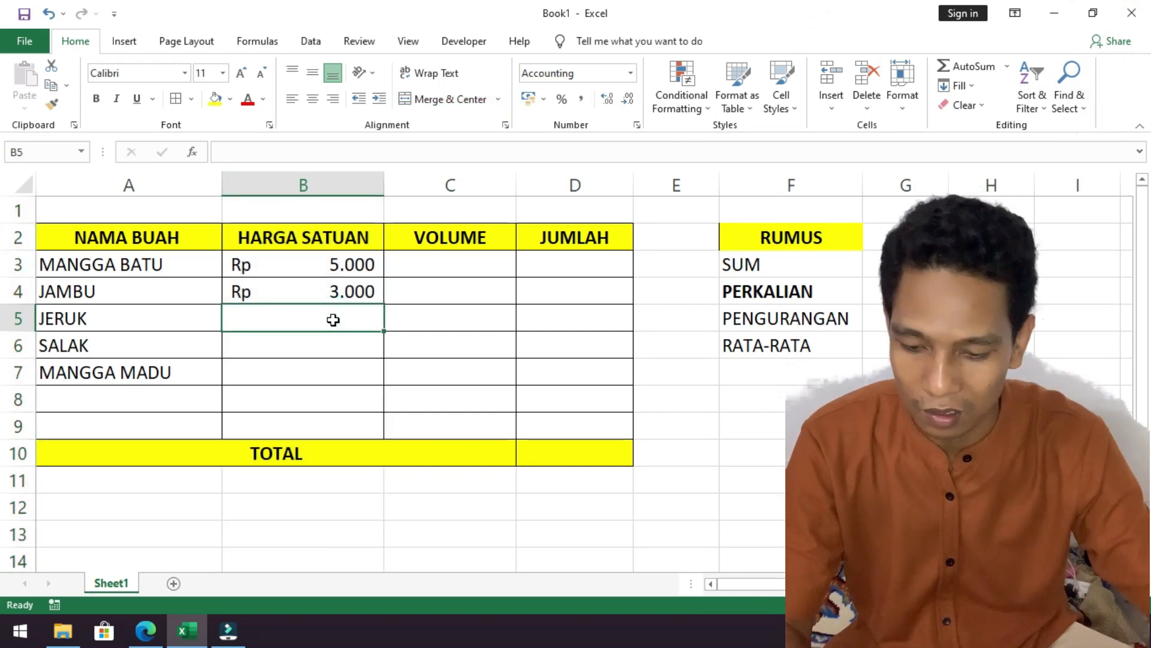
{"action": "type", "text": "6000"}
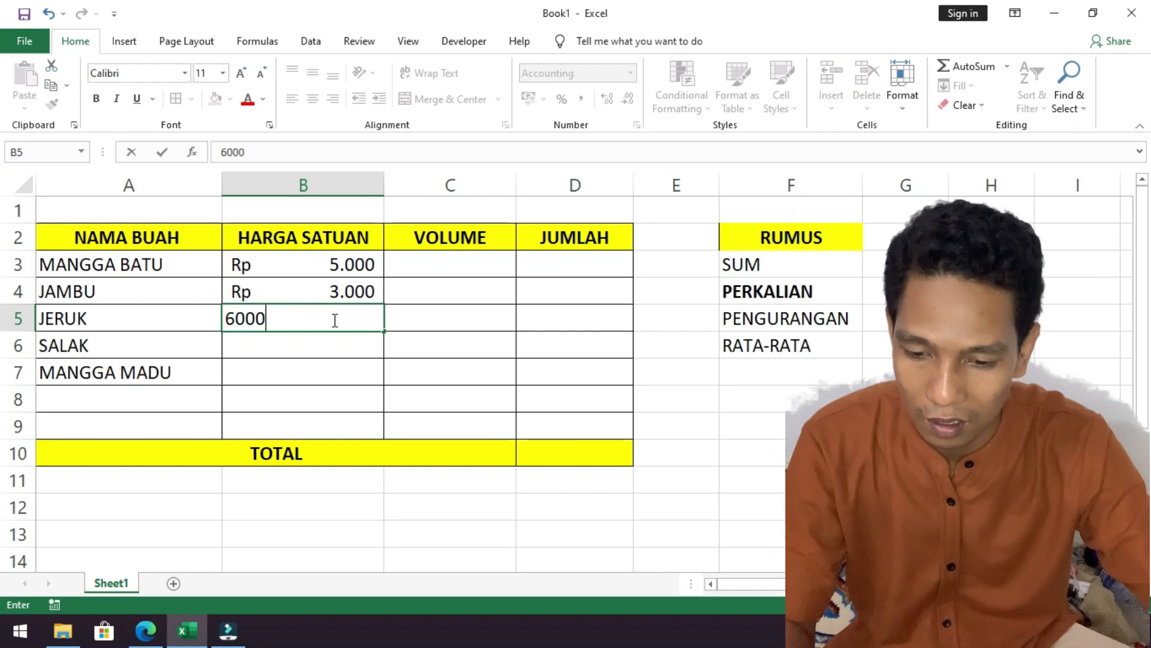
{"action": "key", "text": "Return"}
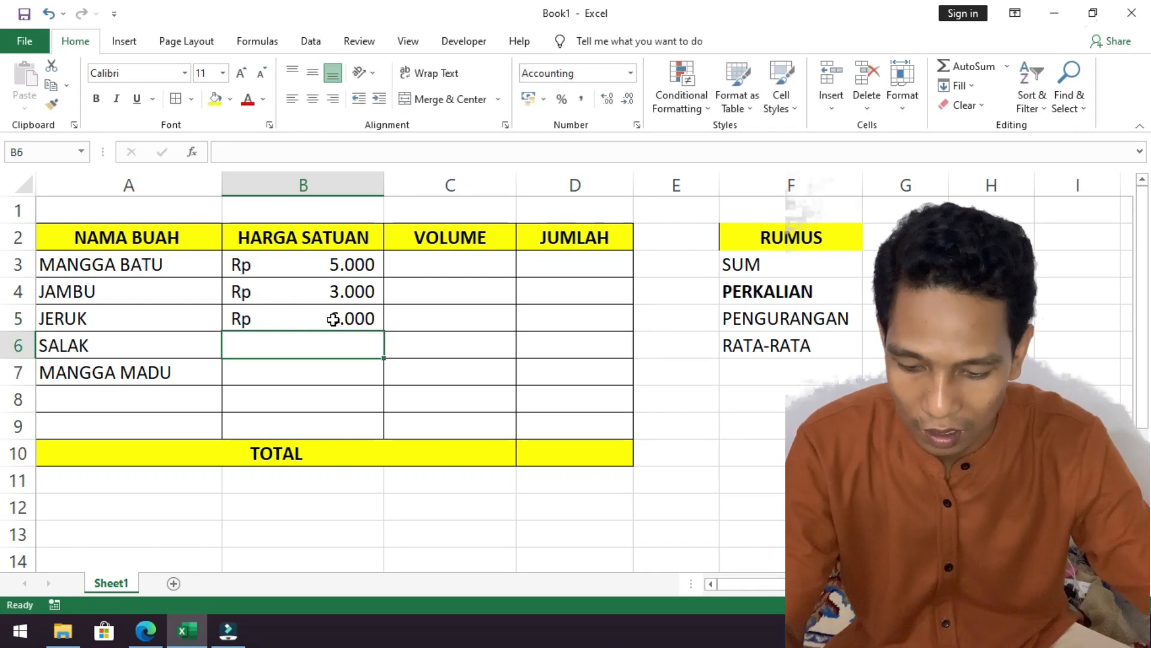
{"action": "type", "text": "2000"}
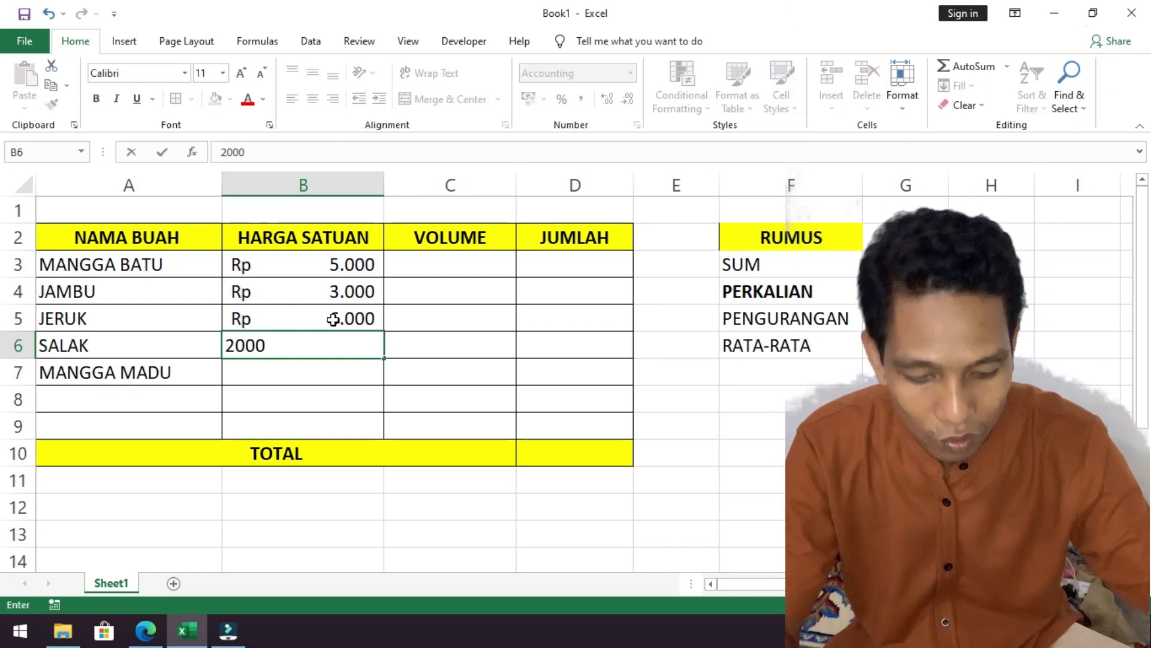
{"action": "key", "text": "Return"}
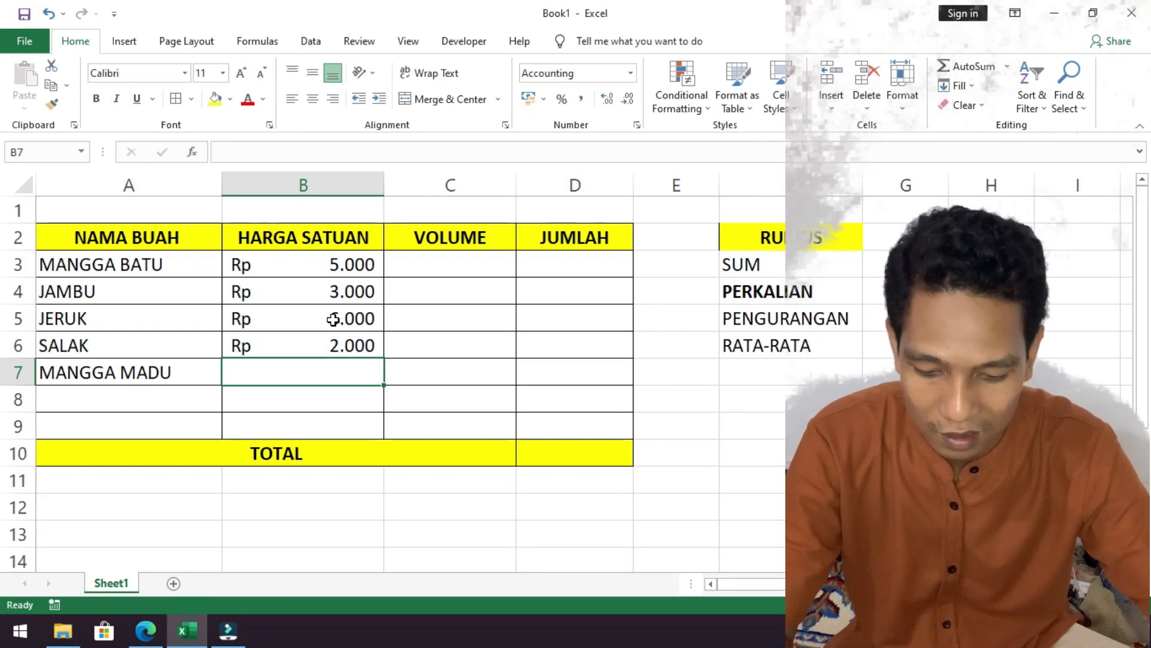
{"action": "type", "text": "7000"}
{"action": "key", "text": "Return"}
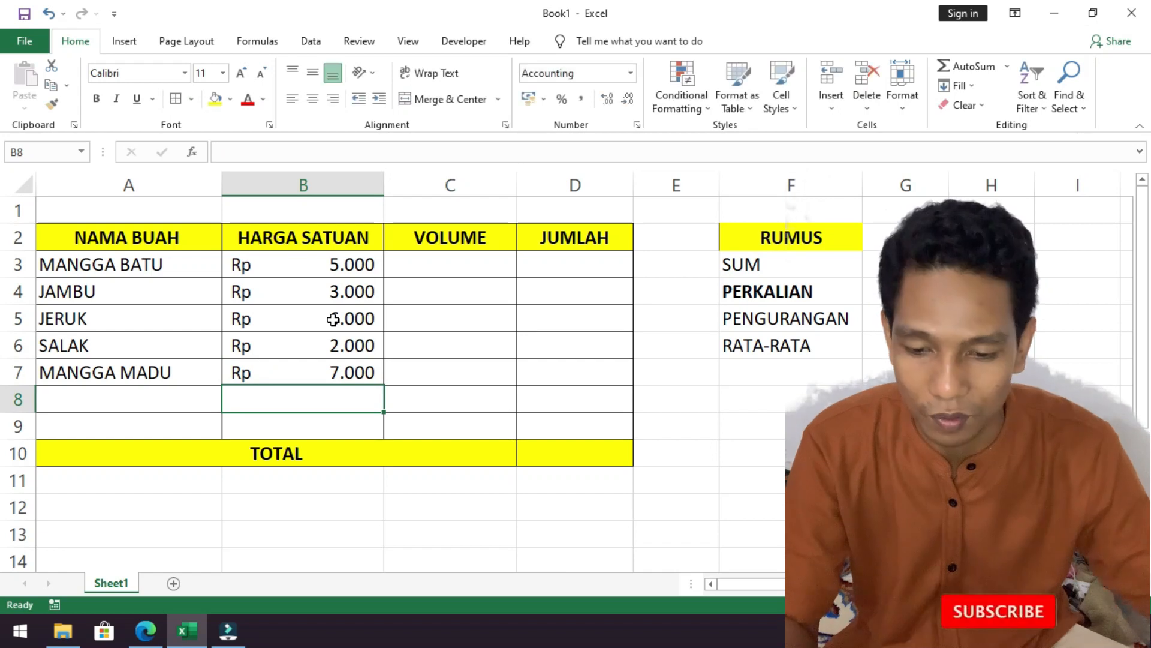
Enter 10 as the VOLUME of JAMBU in cell C4.
{"action": "left_click", "coordinate": [467, 256]}
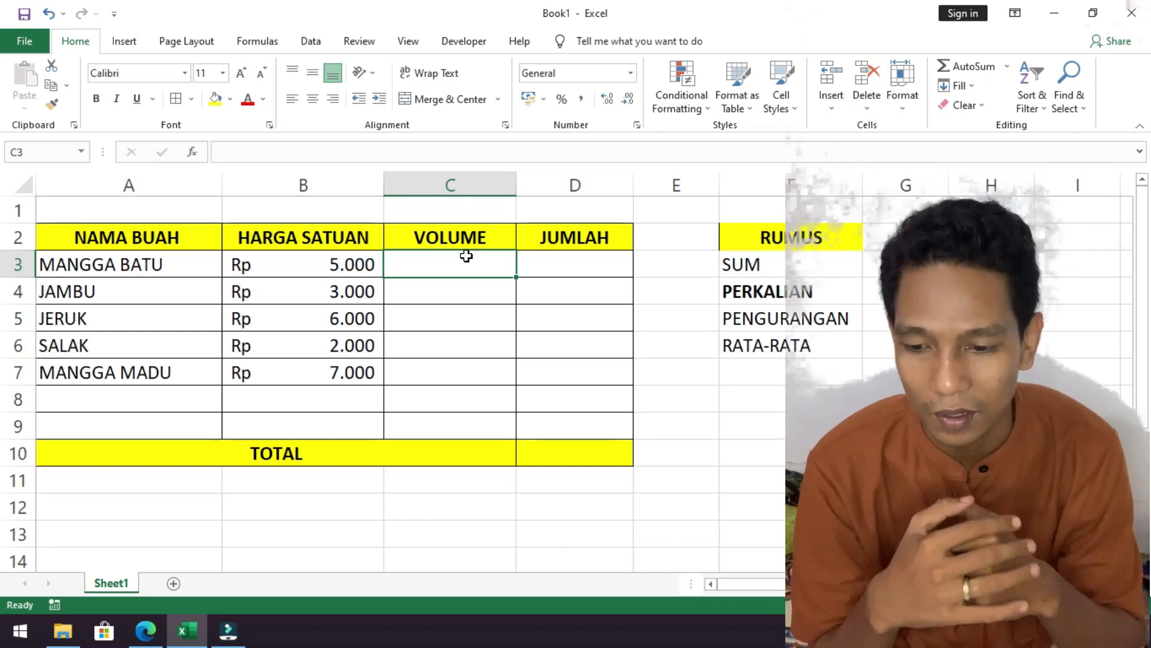
{"action": "left_click", "coordinate": [480, 286]}
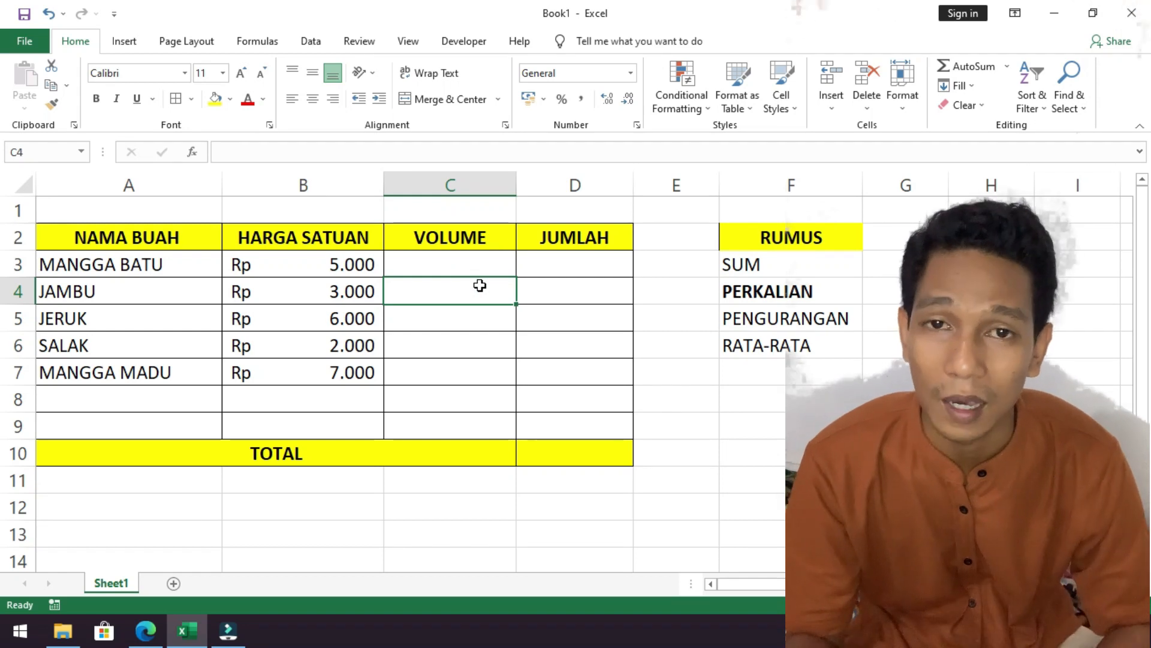
{"action": "type", "text": "10"}
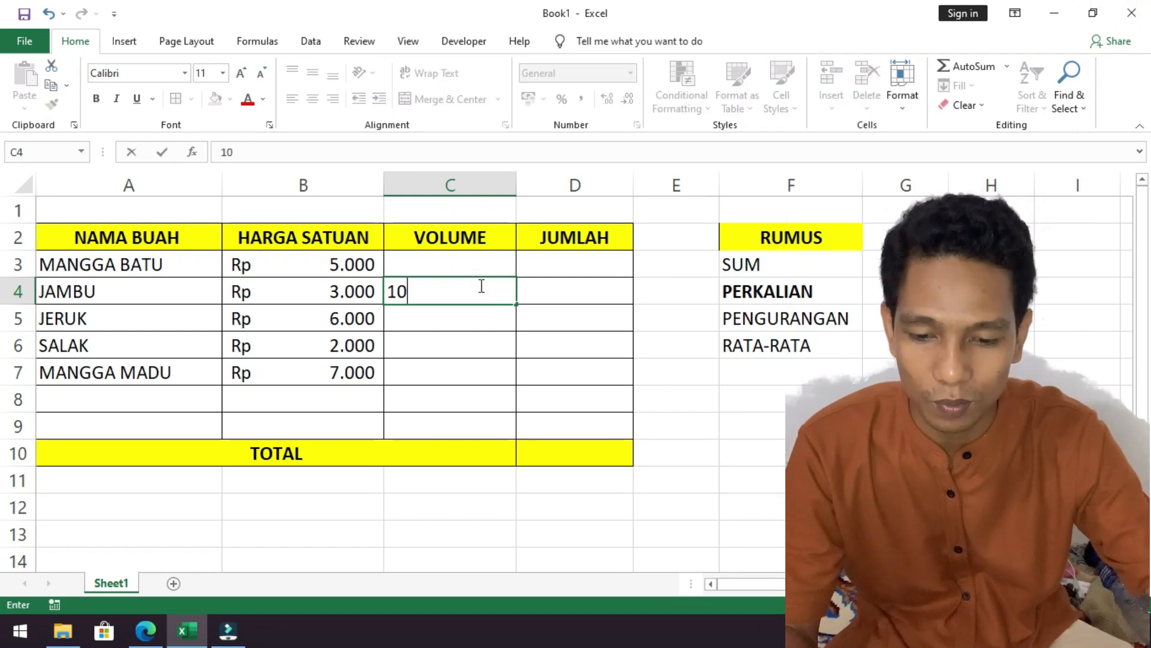
{"action": "key", "text": "Return"}
Calculate the JUMLAH of JAMBU in cell D4 by multiplying its unit price by its volume with =B4*C4.
{"action": "left_click", "coordinate": [452, 292]}
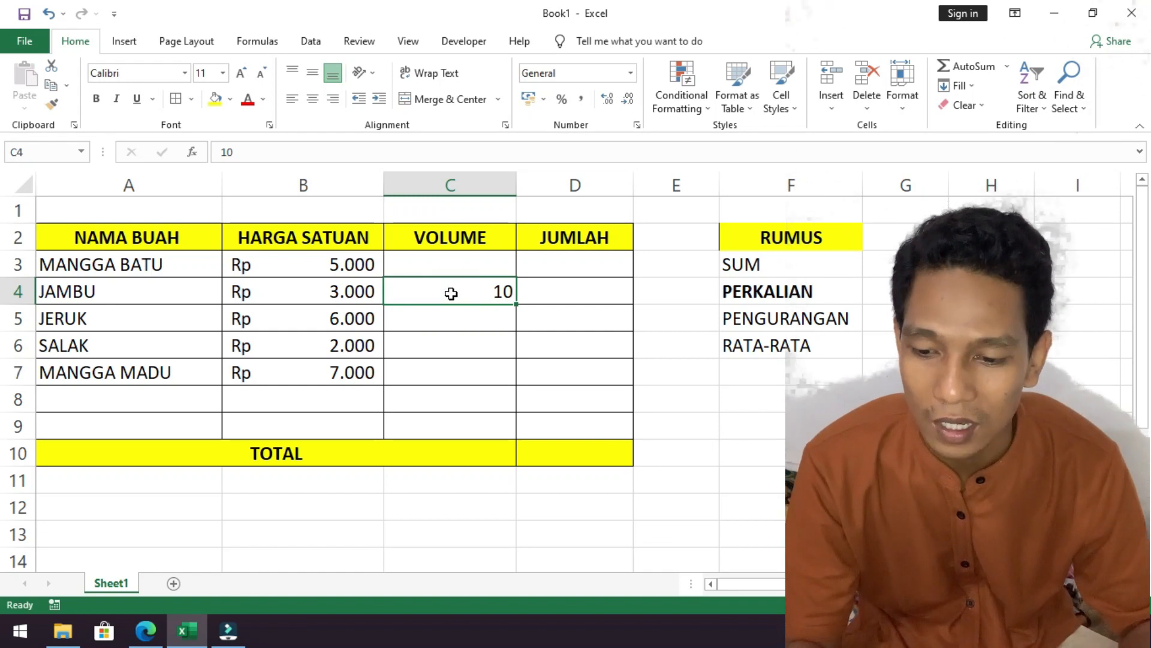
{"action": "left_click", "coordinate": [144, 298]}
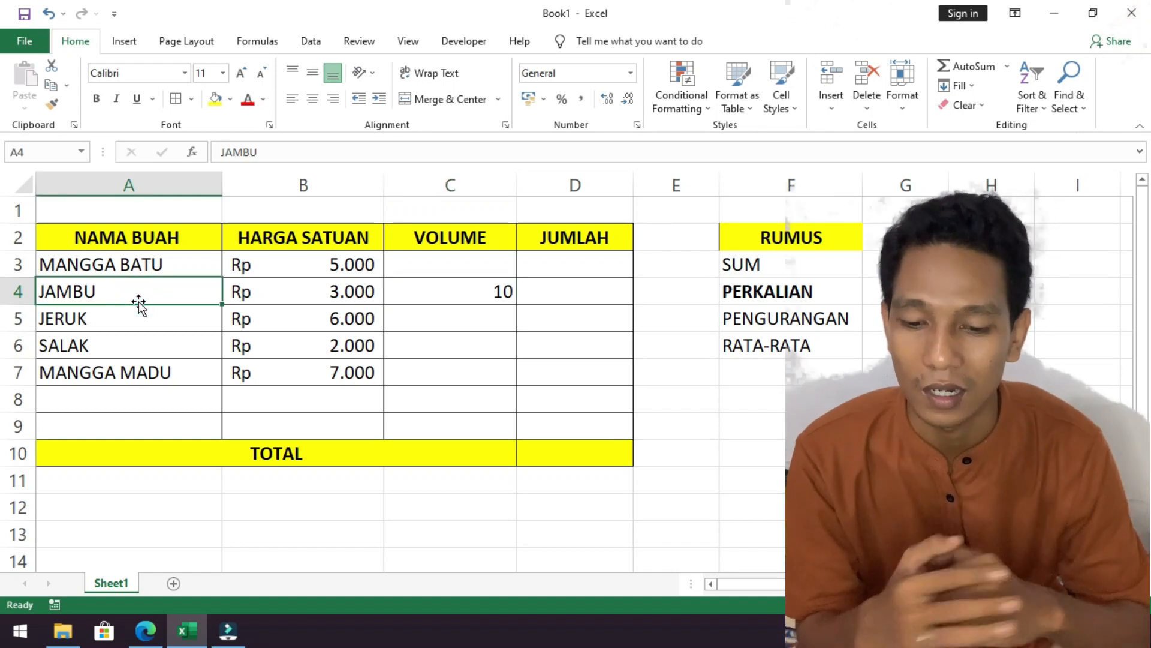
{"action": "left_click", "coordinate": [323, 297]}
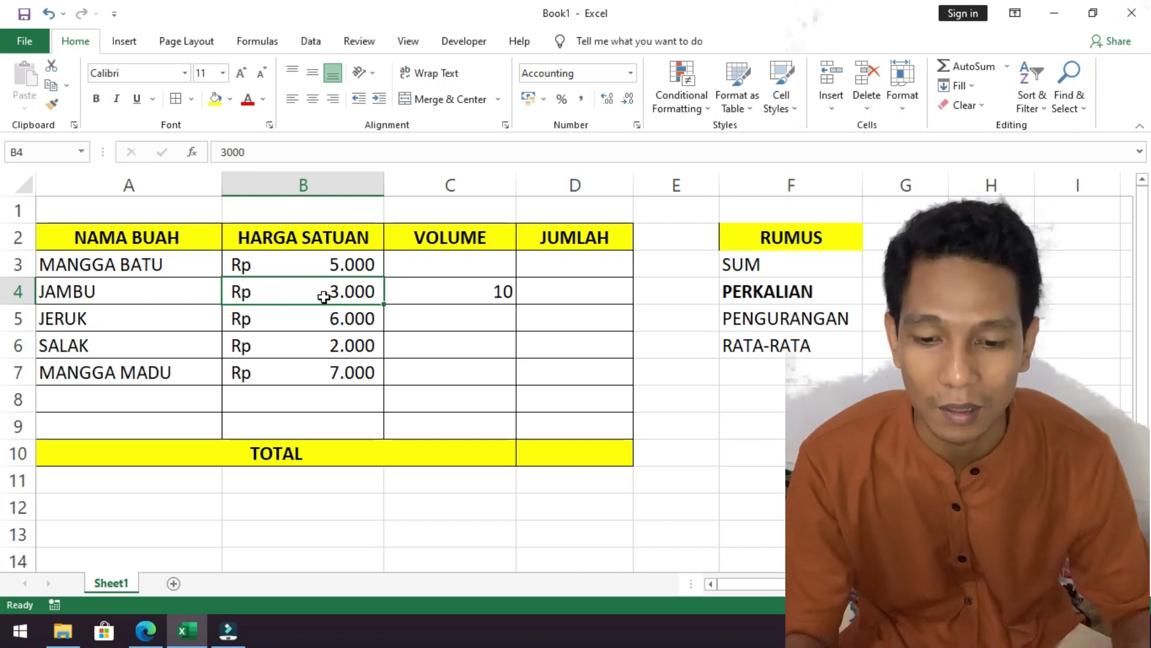
{"action": "left_click", "coordinate": [476, 295]}
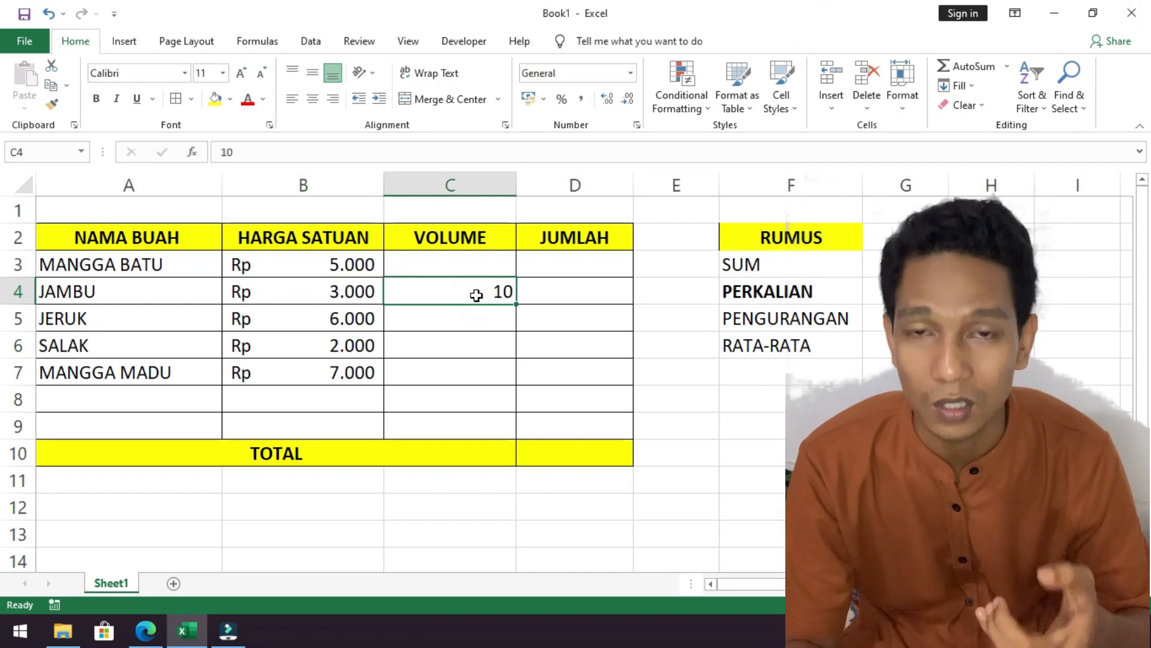
{"action": "left_click", "coordinate": [587, 289]}
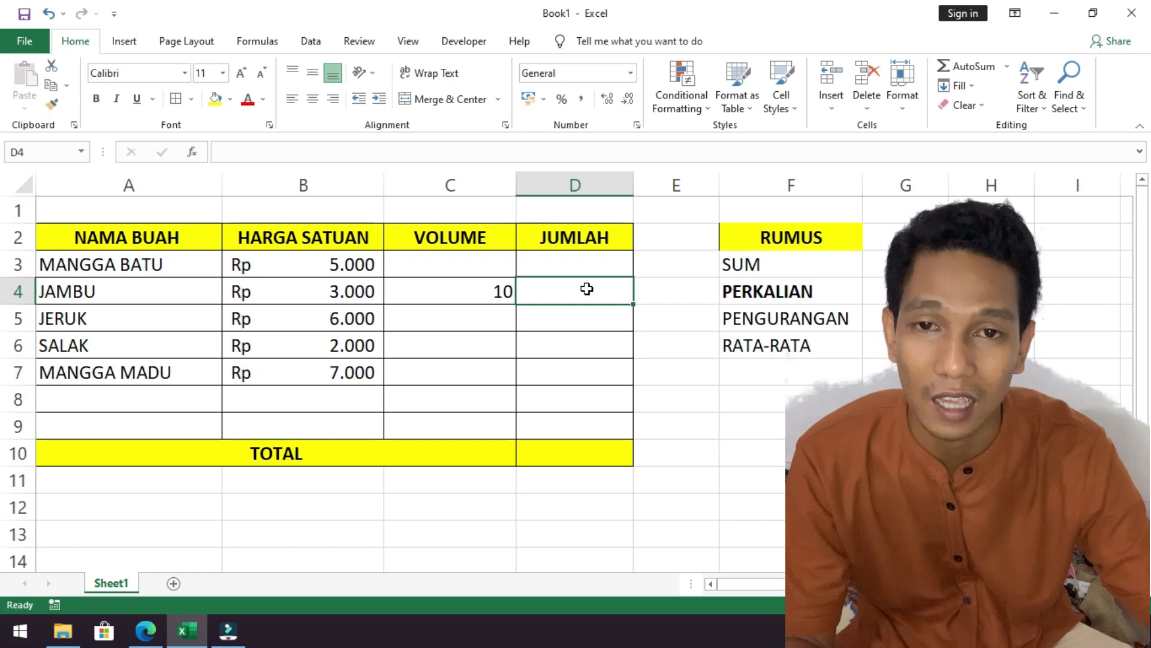
{"action": "type", "text": "="}
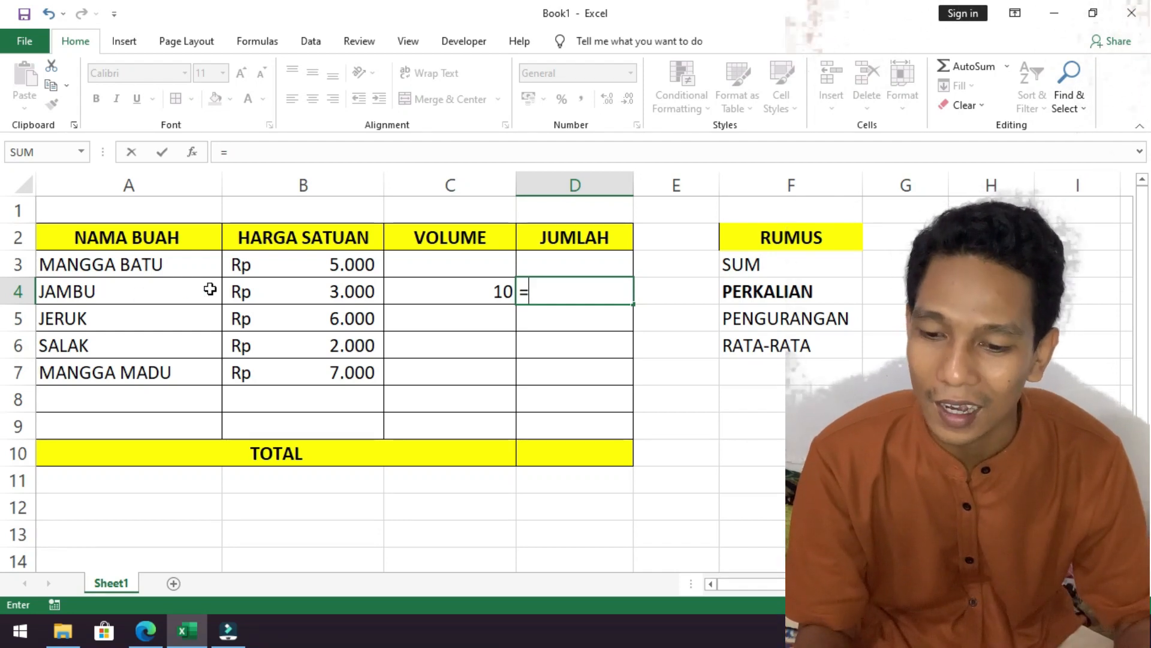
{"action": "left_click", "coordinate": [271, 296]}
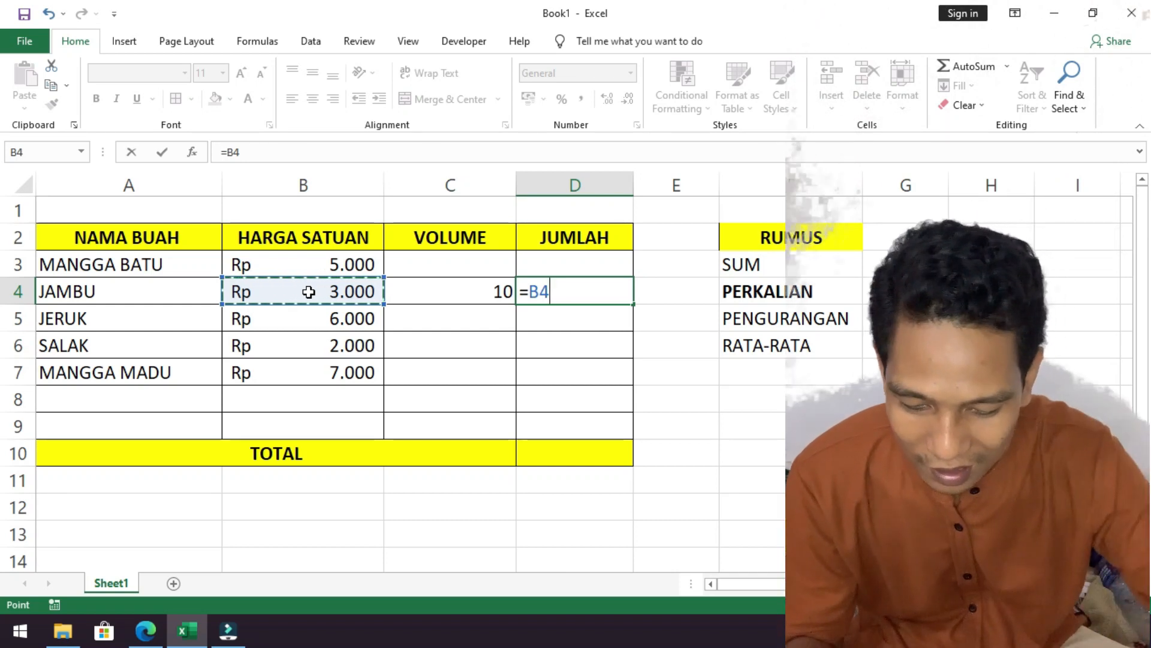
{"action": "type", "text": "*"}
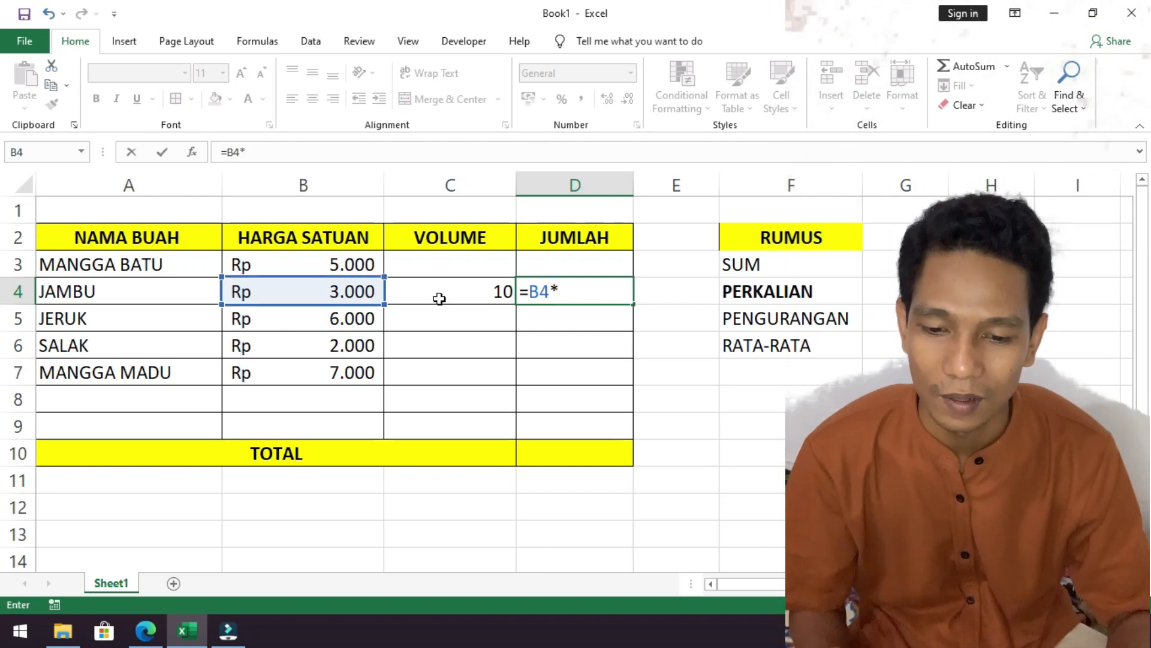
{"action": "left_click", "coordinate": [472, 298]}
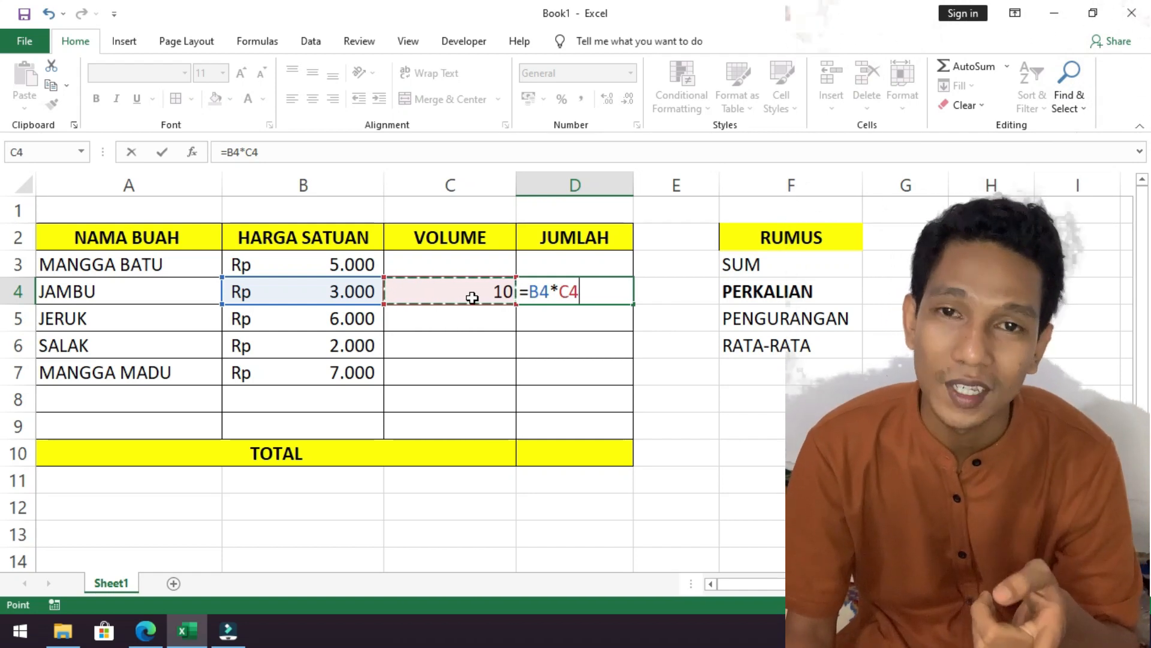
{"action": "key", "text": "Return"}
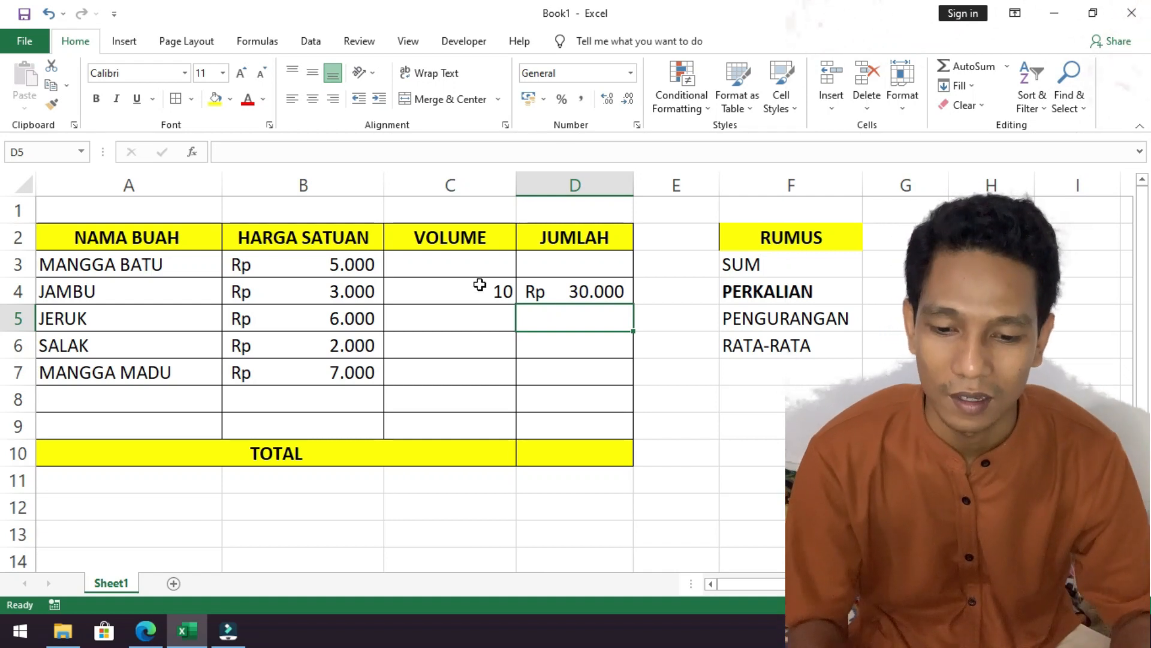
Fill in the remaining VOLUME values: 7 for MANGGA BATU, 8 for JERUK, 5 for SALAK and 9 for MANGGA MADU.
{"action": "left_click", "coordinate": [478, 270]}
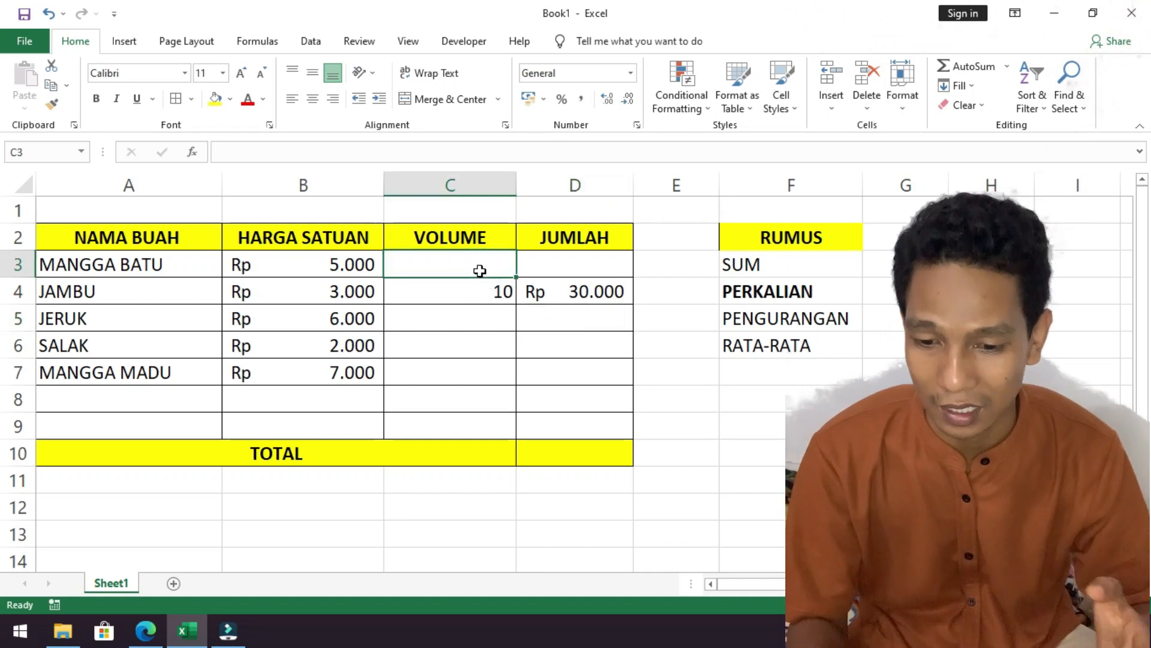
{"action": "type", "text": "7"}
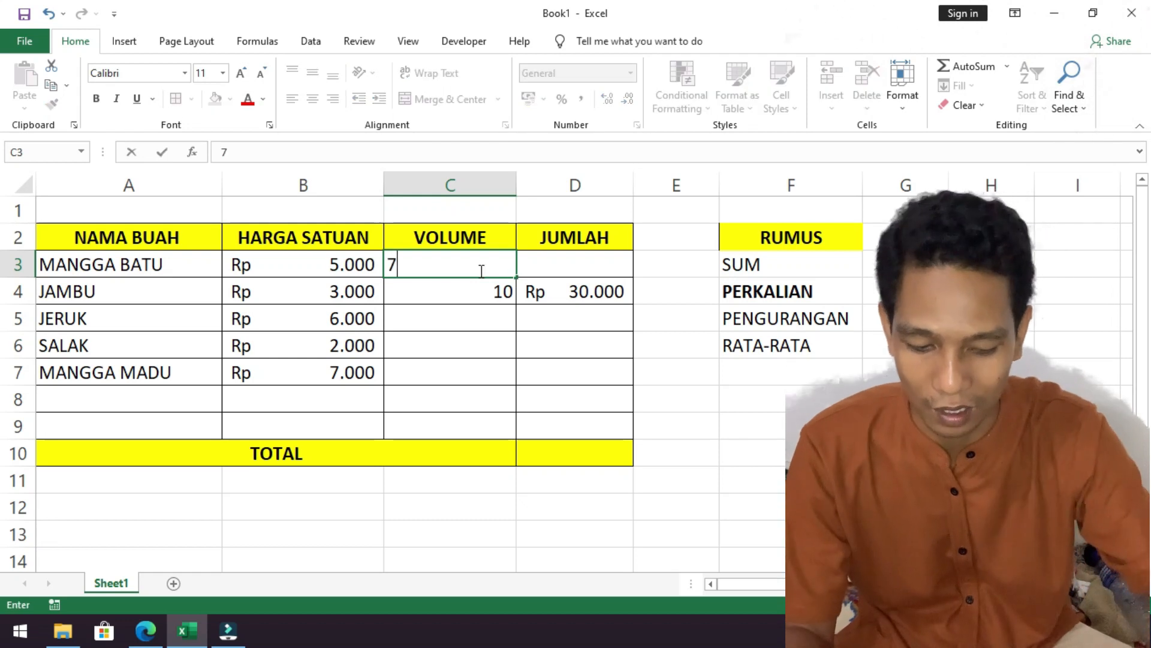
{"action": "key", "text": "Return"}
{"action": "key", "text": "Return"}
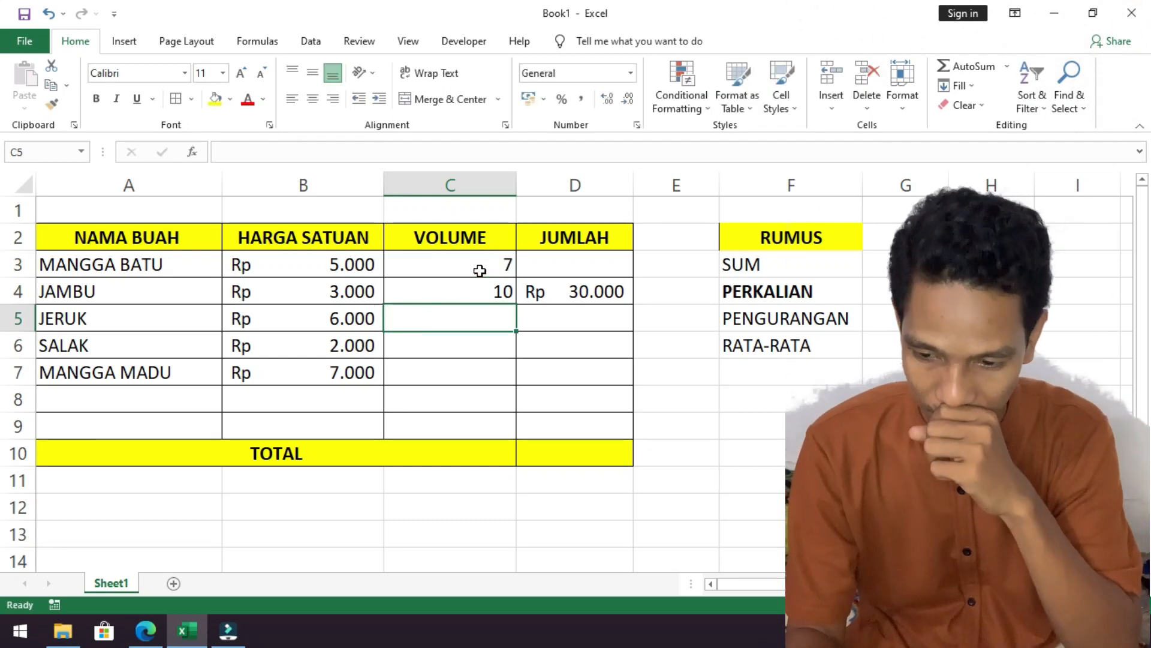
{"action": "type", "text": "8"}
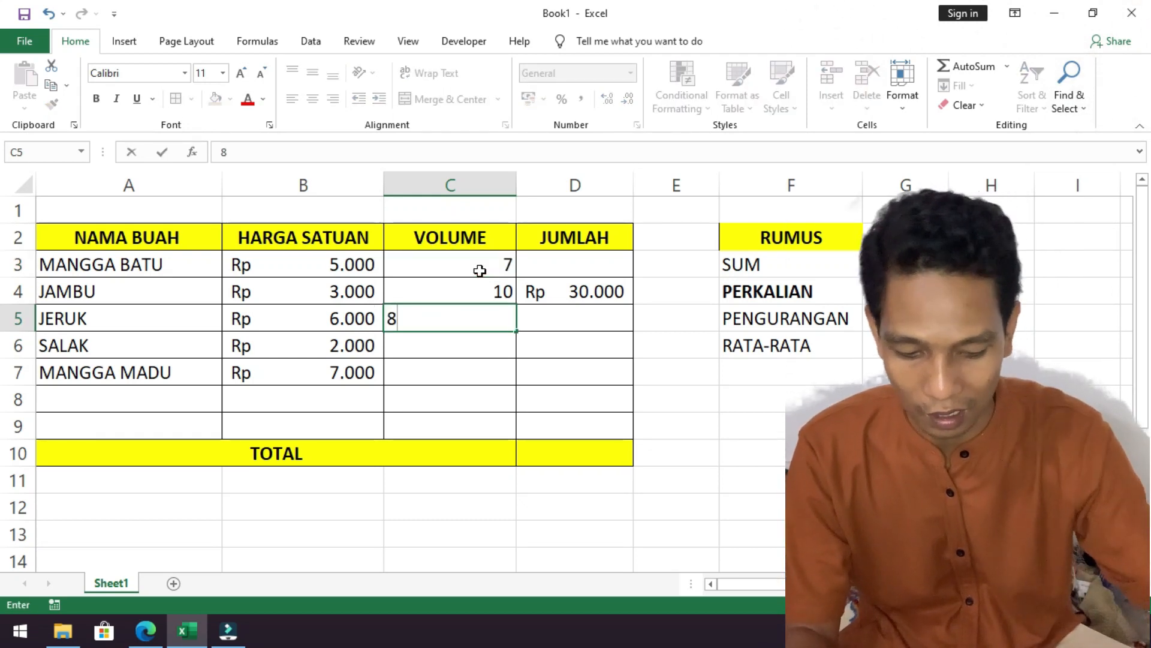
{"action": "key", "text": "Return"}
{"action": "type", "text": "5"}
{"action": "key", "text": "Return"}
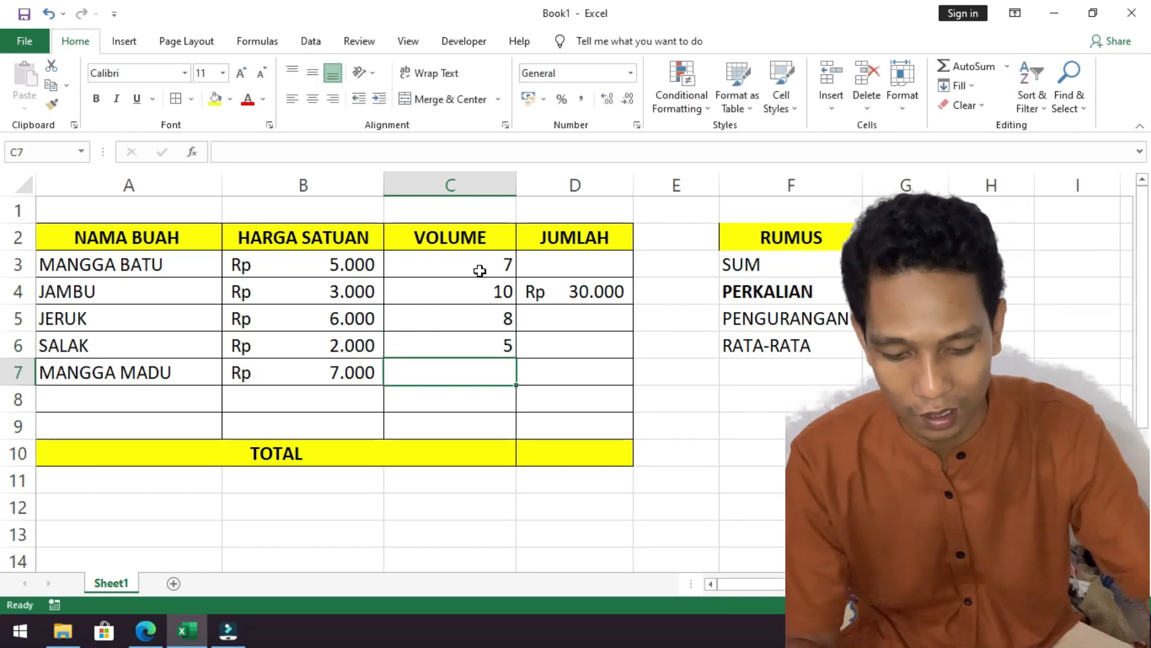
{"action": "type", "text": "9"}
{"action": "key", "text": "Return"}
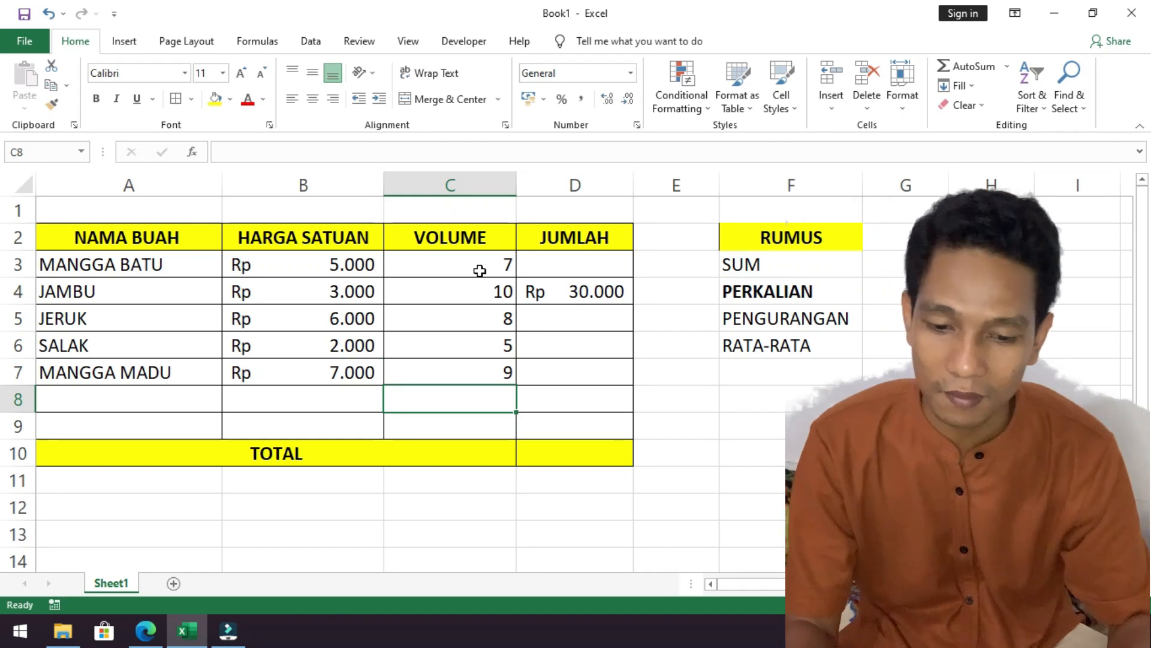
Calculate the JUMLAH of JERUK in cell D5 with the multiplication formula =B5*C5.
{"action": "left_click", "coordinate": [490, 267]}
{"action": "left_click", "coordinate": [586, 295]}
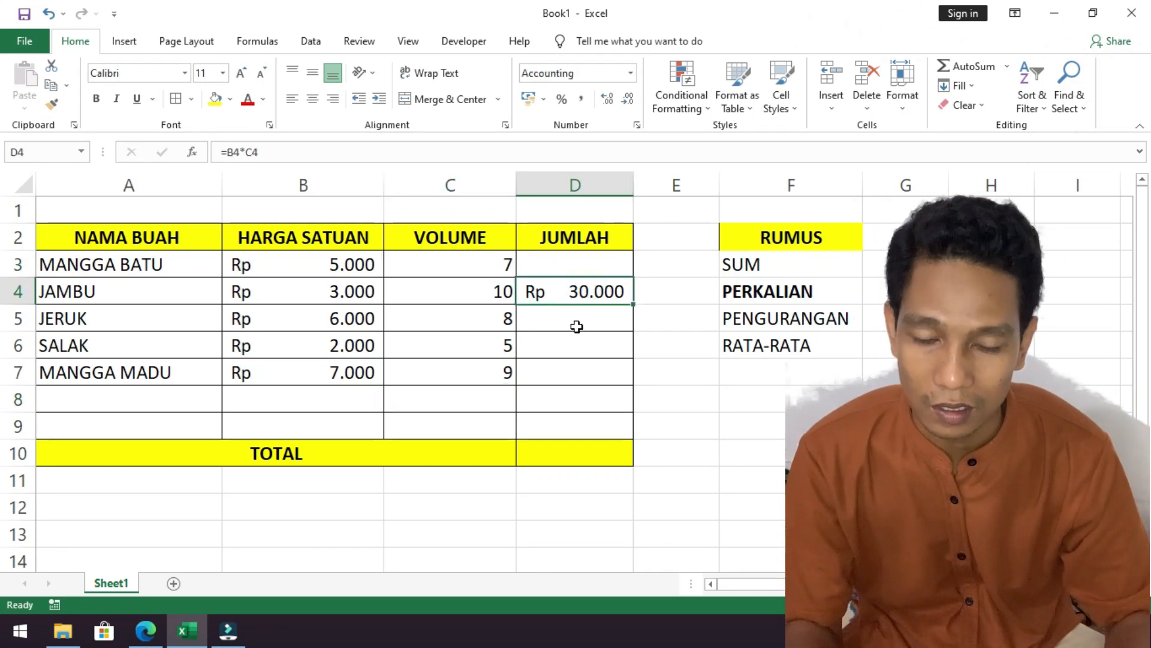
{"action": "left_click", "coordinate": [577, 326]}
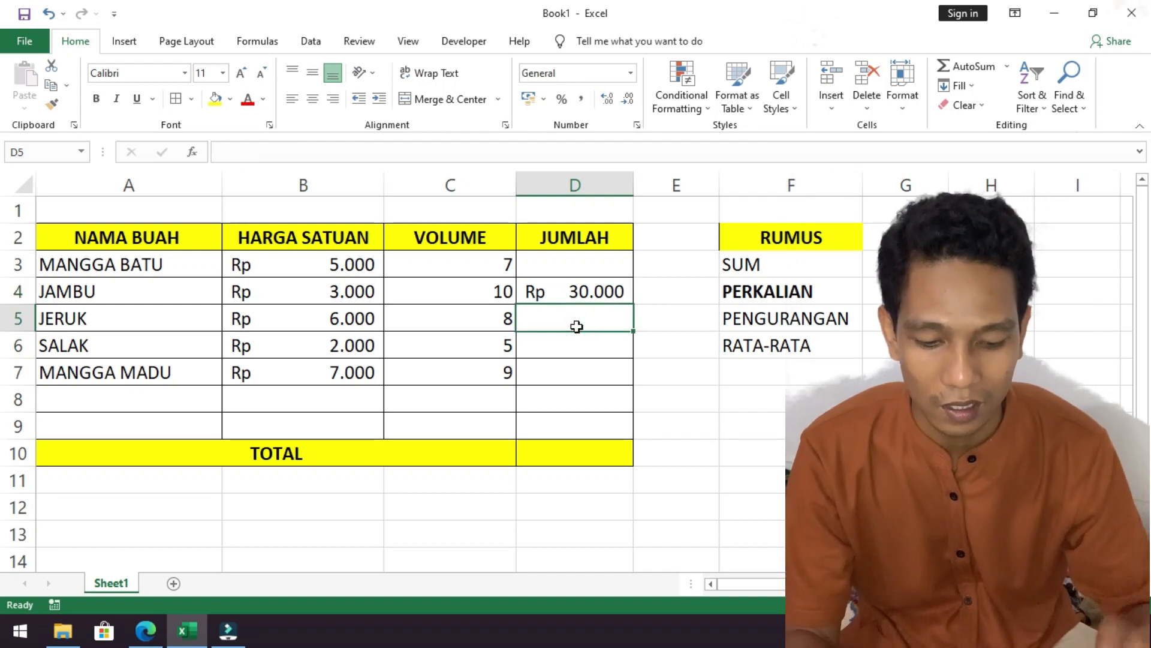
{"action": "type", "text": "="}
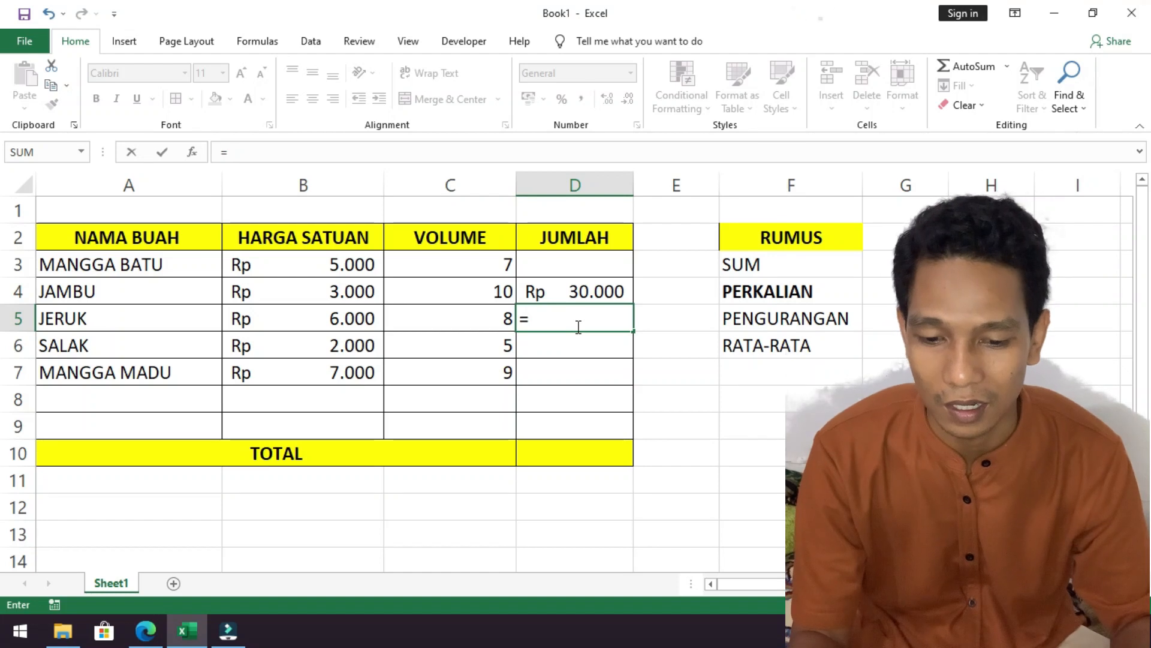
{"action": "left_click", "coordinate": [351, 319]}
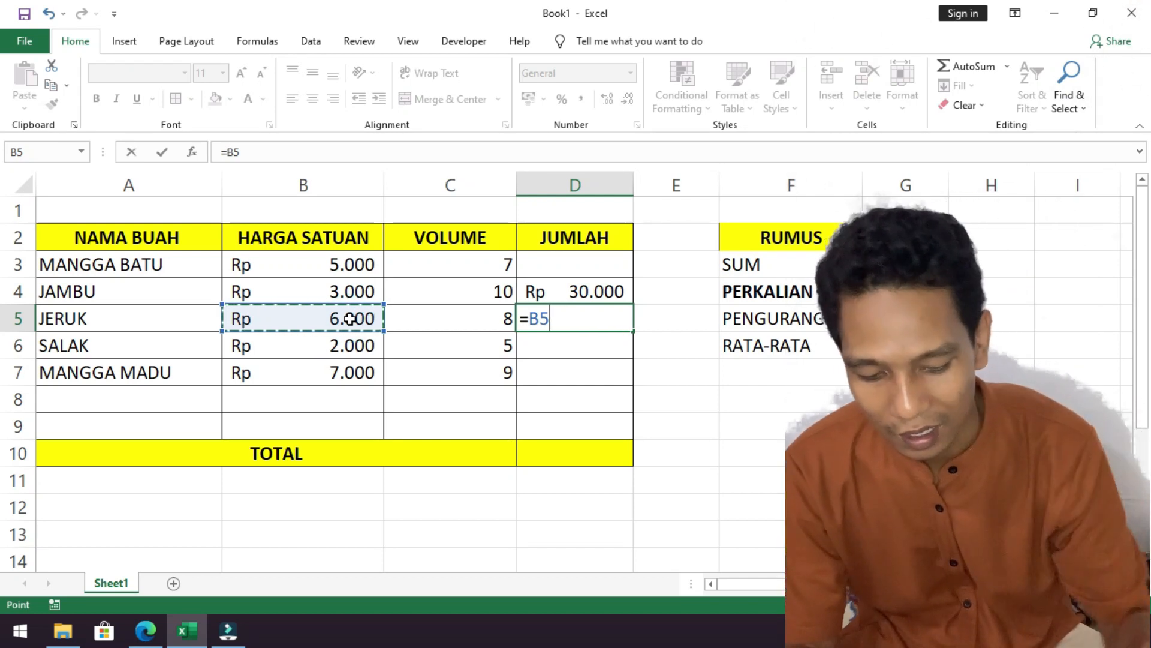
{"action": "type", "text": "*"}
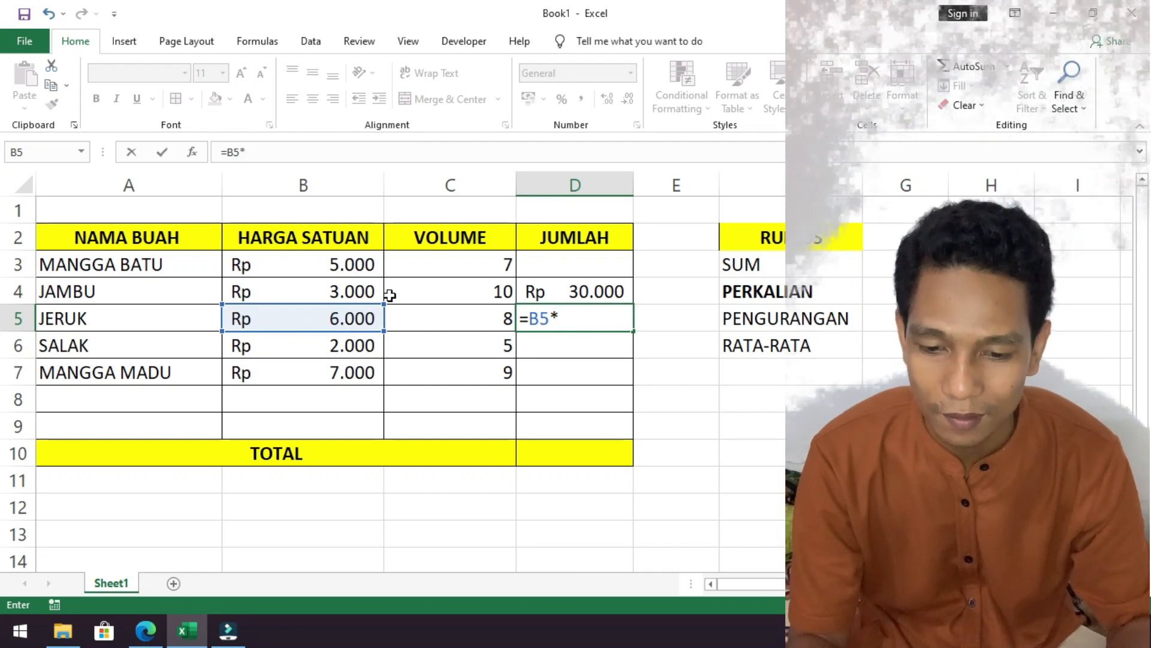
{"action": "left_click", "coordinate": [442, 321]}
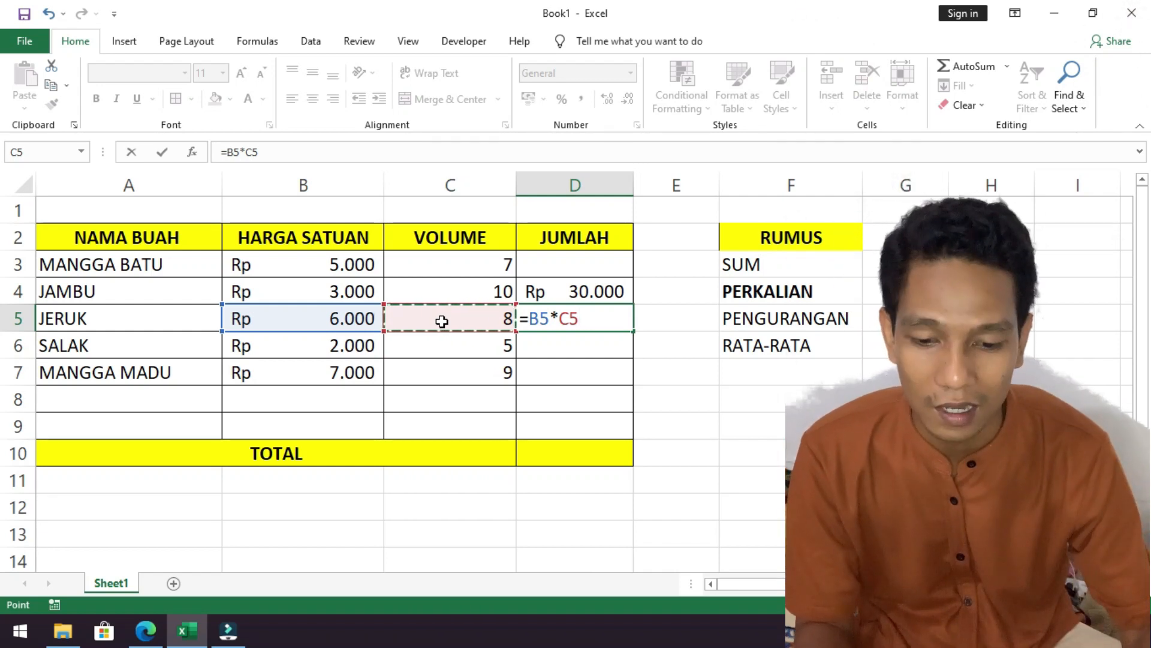
{"action": "key", "text": "Return"}
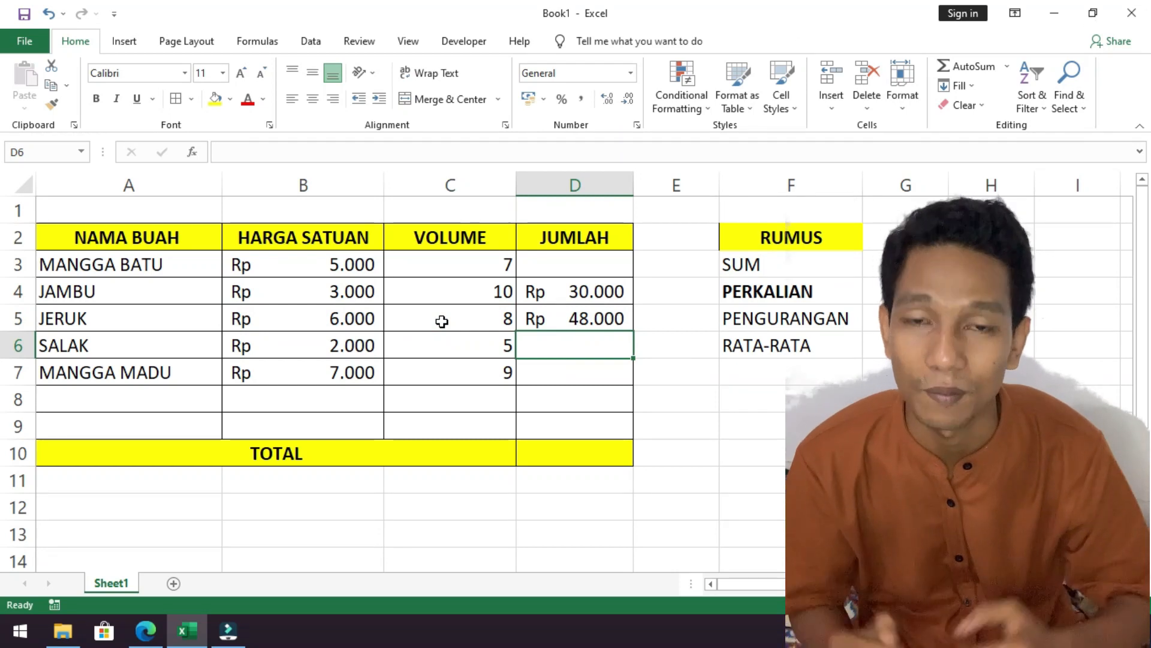
Calculate the JUMLAH of SALAK in cell D6 by multiplying its unit price by its volume with =B6*C6.
{"action": "scroll", "coordinate": [583, 335], "scroll_direction": "down", "scroll_amount": 1}
{"action": "scroll", "coordinate": [583, 336], "scroll_direction": "up", "scroll_amount": 1}
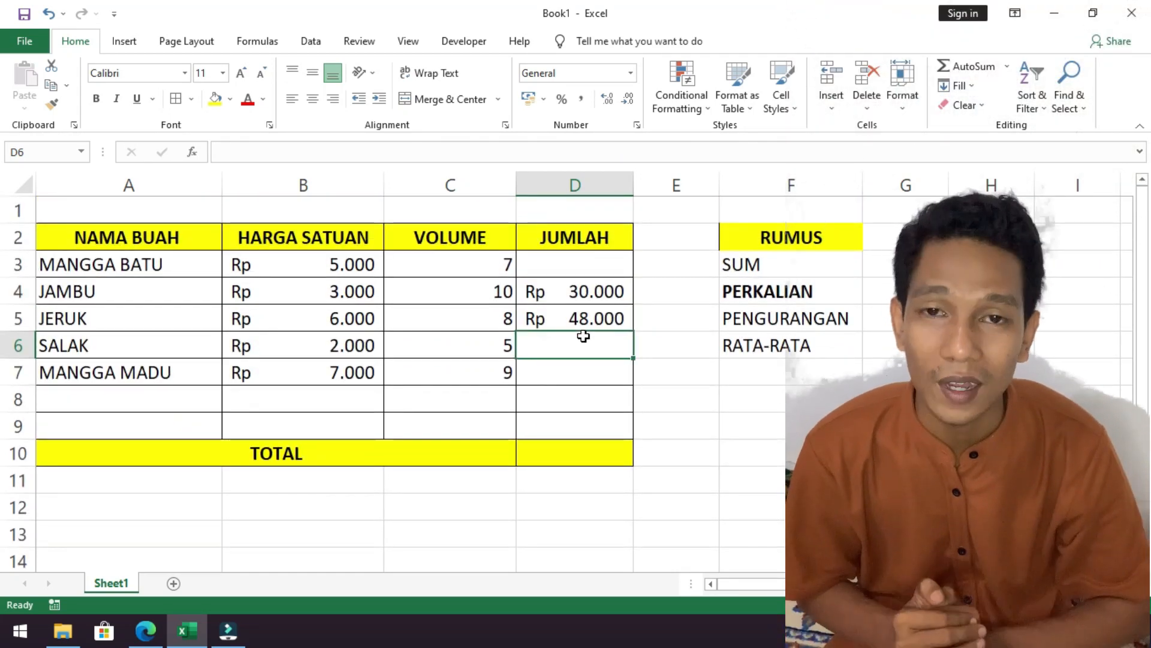
{"action": "left_click", "coordinate": [596, 317]}
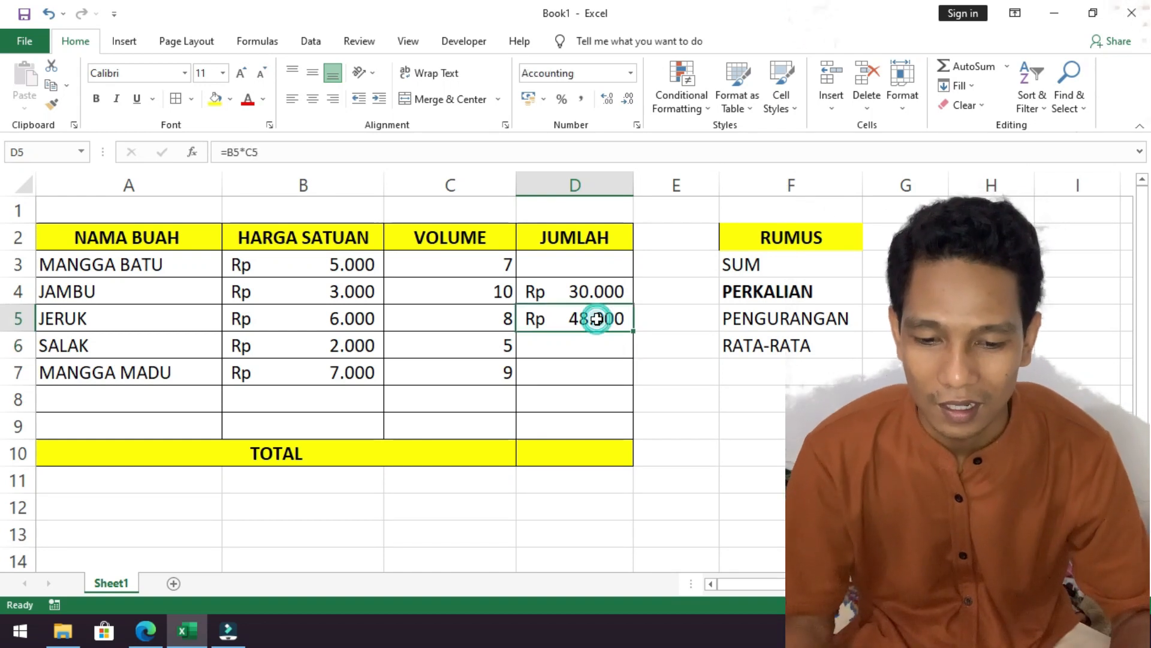
{"action": "left_click", "coordinate": [601, 349]}
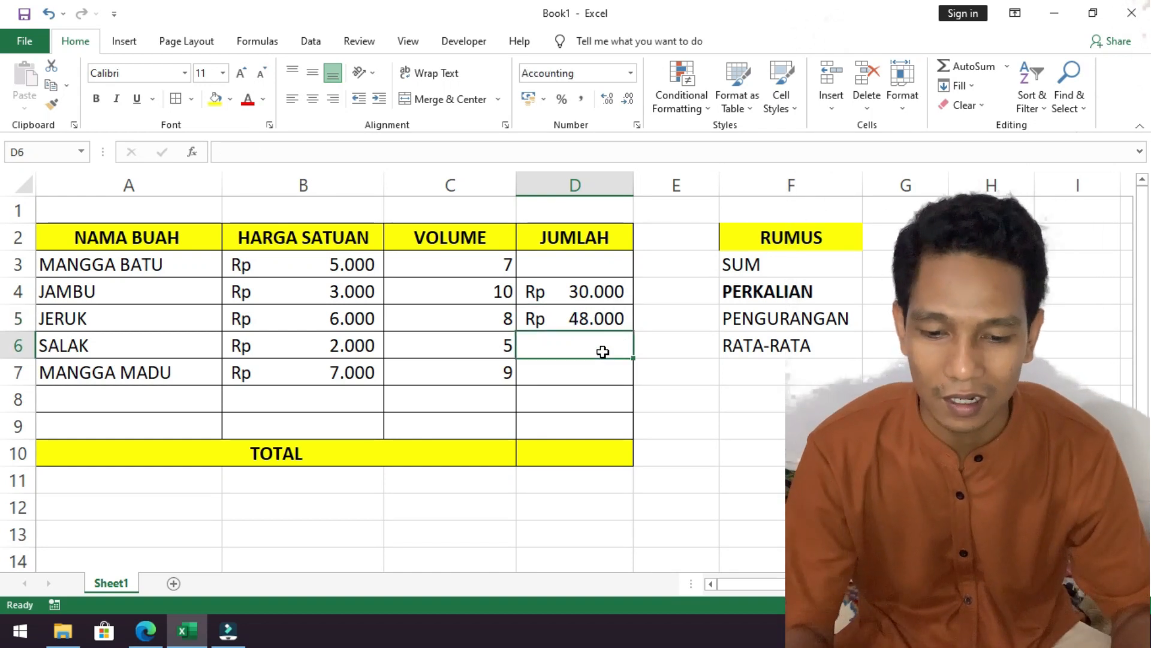
{"action": "type", "text": "="}
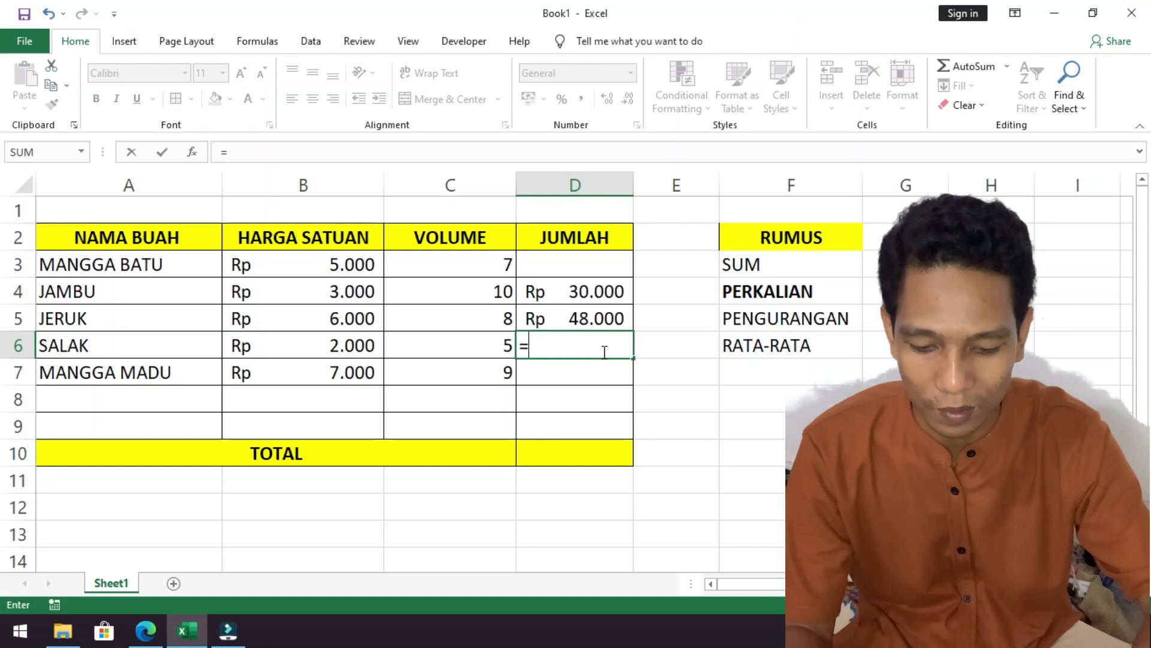
{"action": "type", "text": "SUM"}
{"action": "key", "text": "BackSpace"}
{"action": "key", "text": "BackSpace"}
{"action": "key", "text": "BackSpace"}
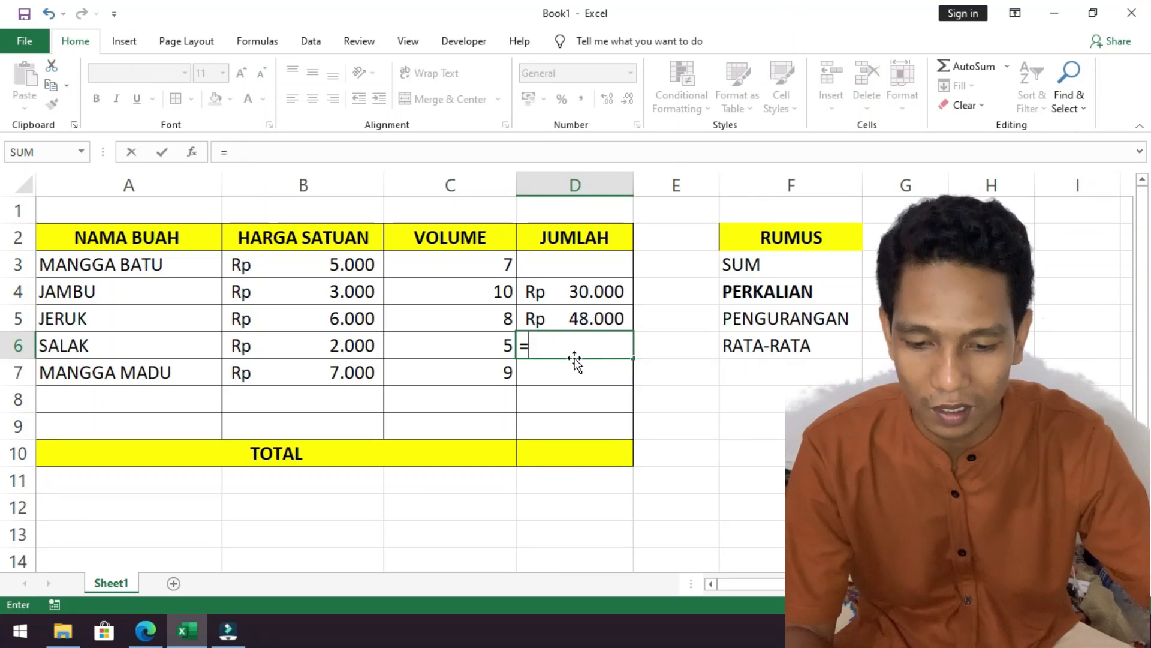
{"action": "left_click", "coordinate": [357, 340]}
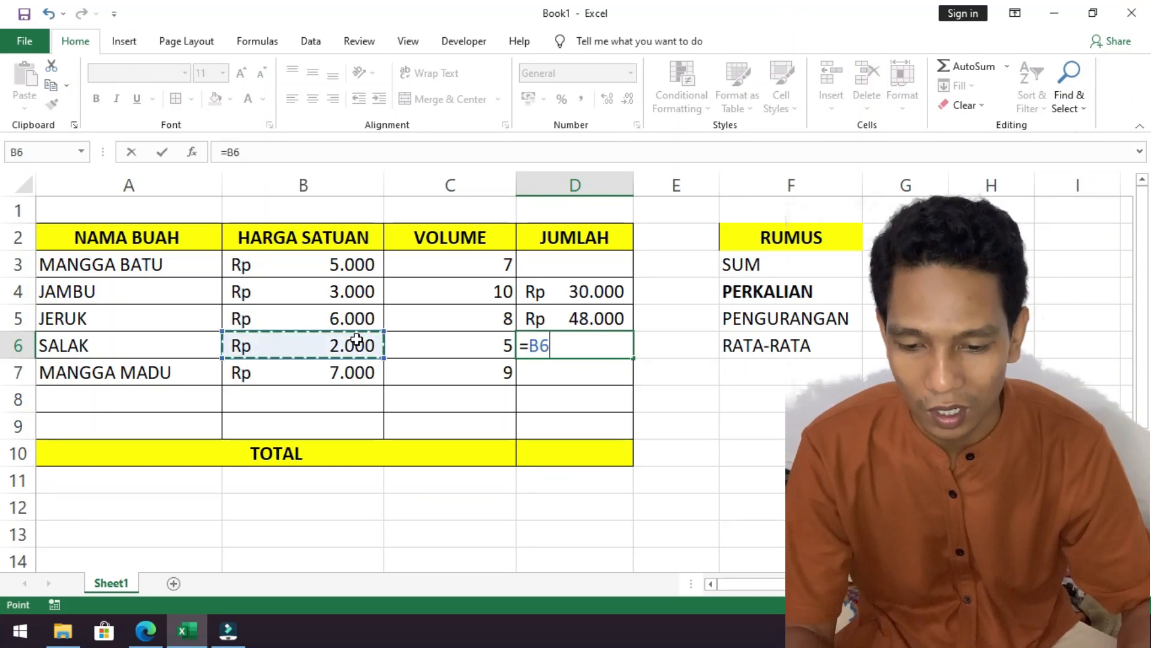
{"action": "type", "text": "*"}
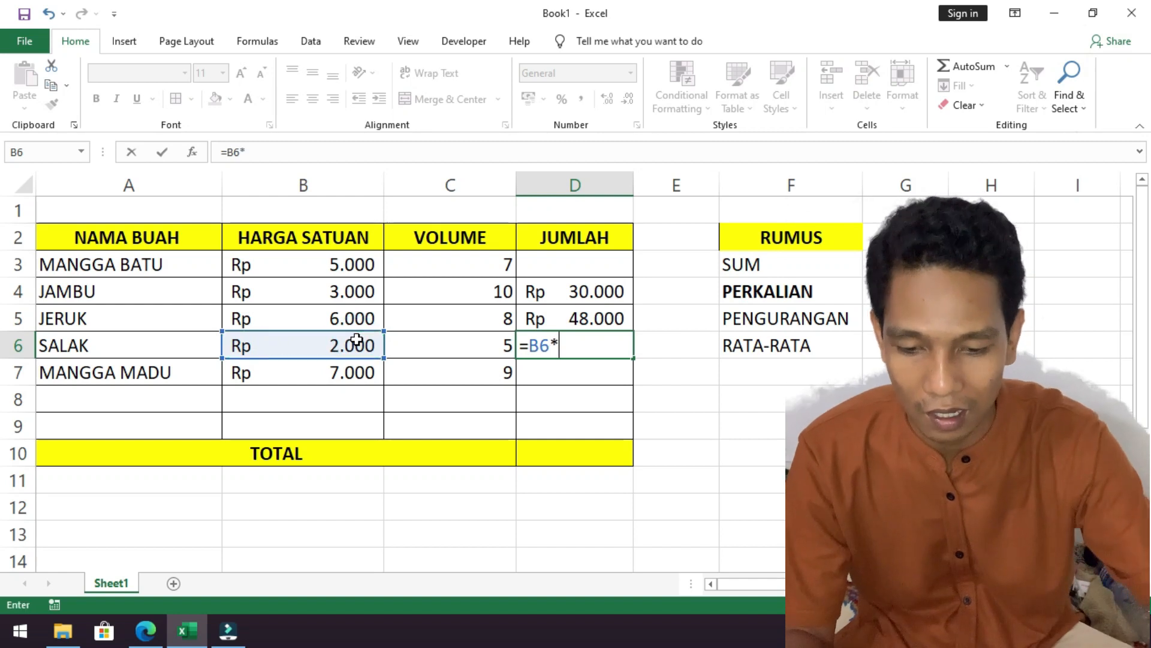
{"action": "left_click", "coordinate": [471, 350]}
{"action": "key", "text": "Return"}
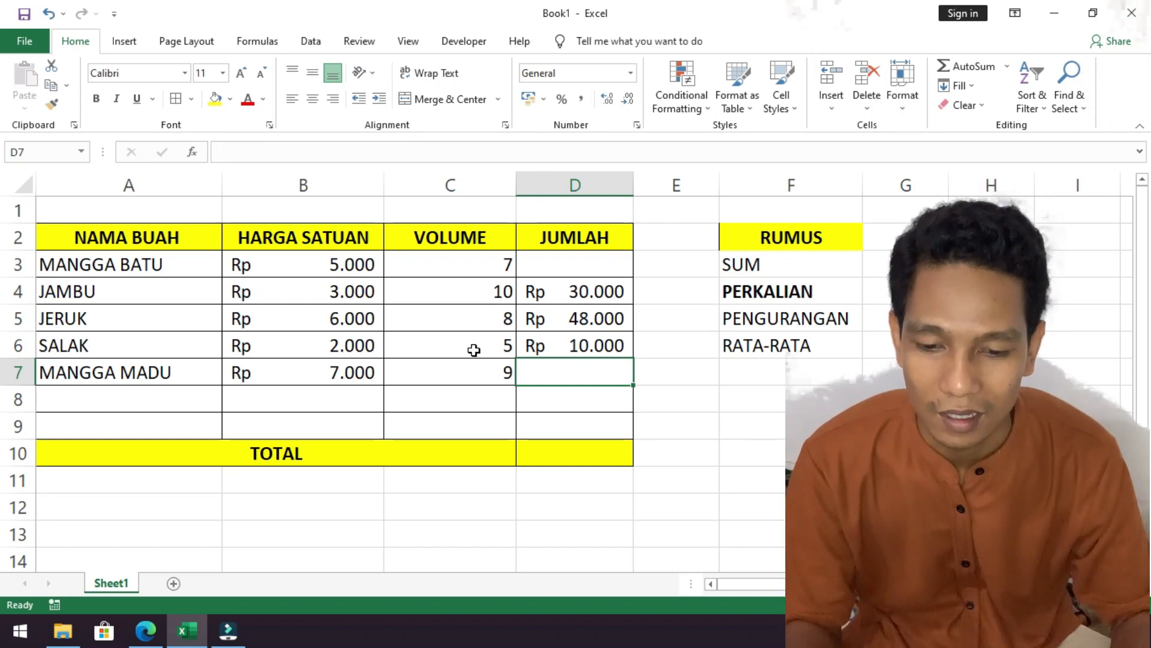
Clear the JUMLAH formulas of JAMBU, JERUK and SALAK in cells D4 to D6.
{"action": "left_click_drag", "start_coordinate": [592, 293], "coordinate": [592, 345]}
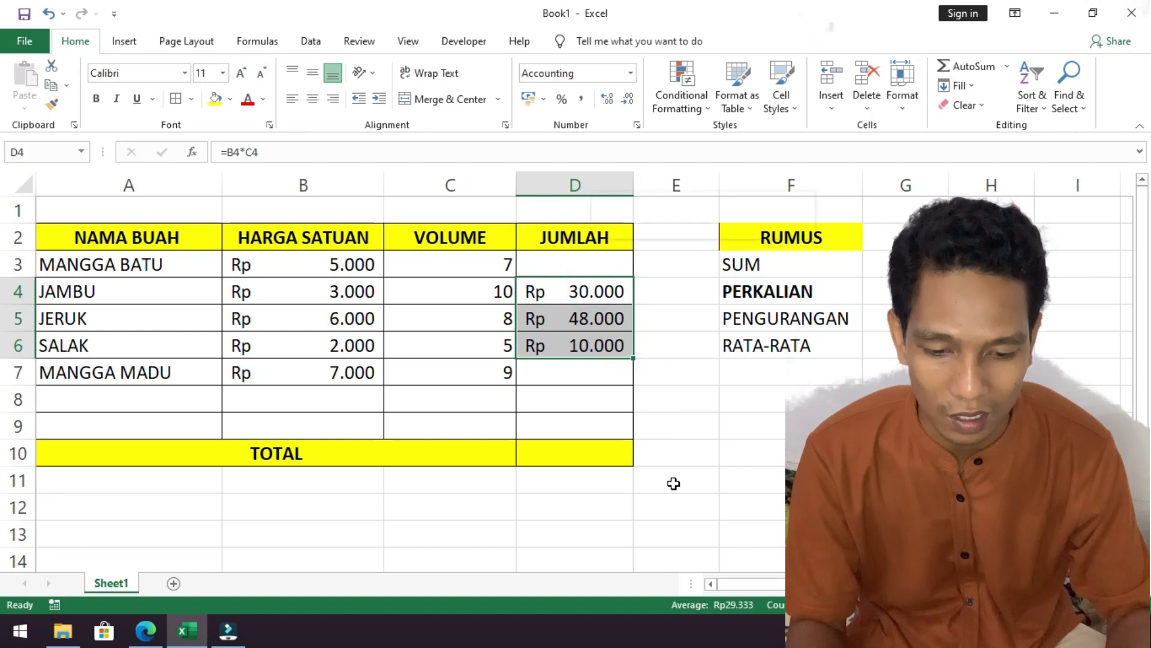
{"action": "right_click", "coordinate": [587, 329]}
{"action": "left_click", "coordinate": [632, 409]}
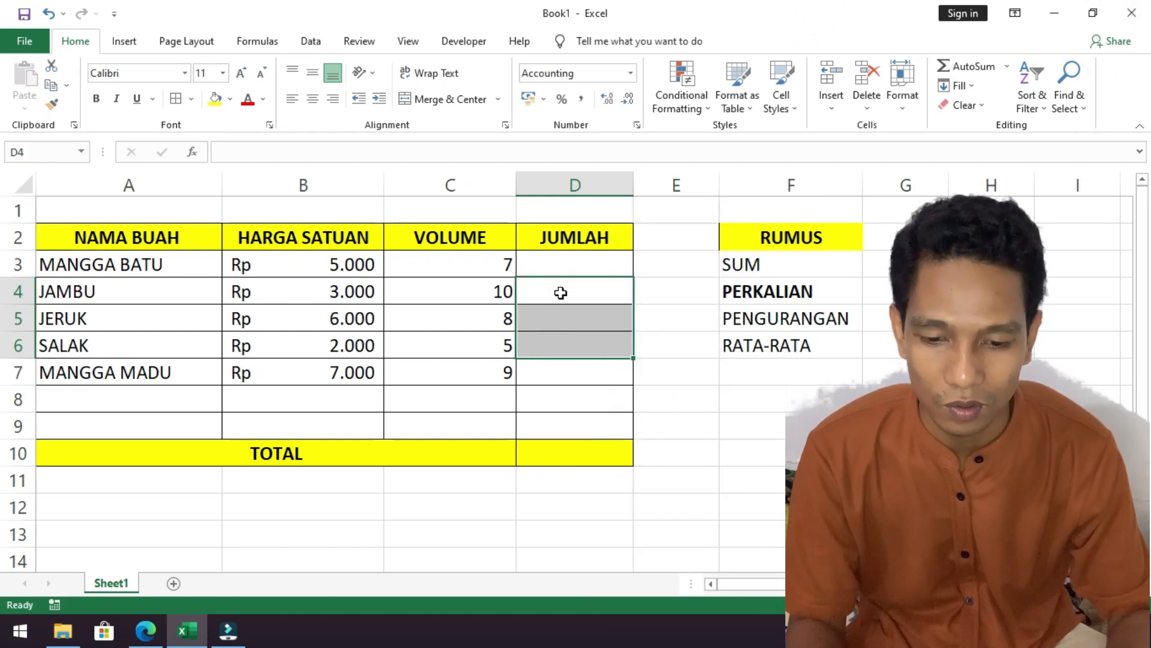
Calculate the JUMLAH of MANGGA BATU in cell D3 with the multiplication formula =B3*C3.
{"action": "left_click", "coordinate": [555, 268]}
{"action": "type", "text": "="}
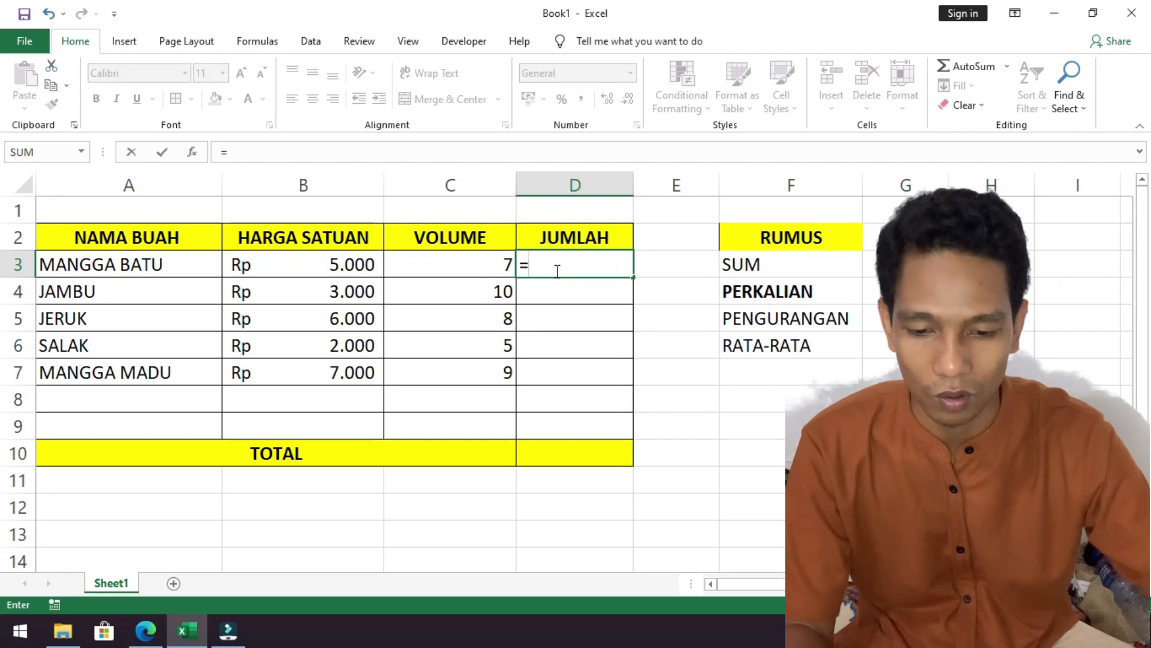
{"action": "left_click", "coordinate": [357, 260]}
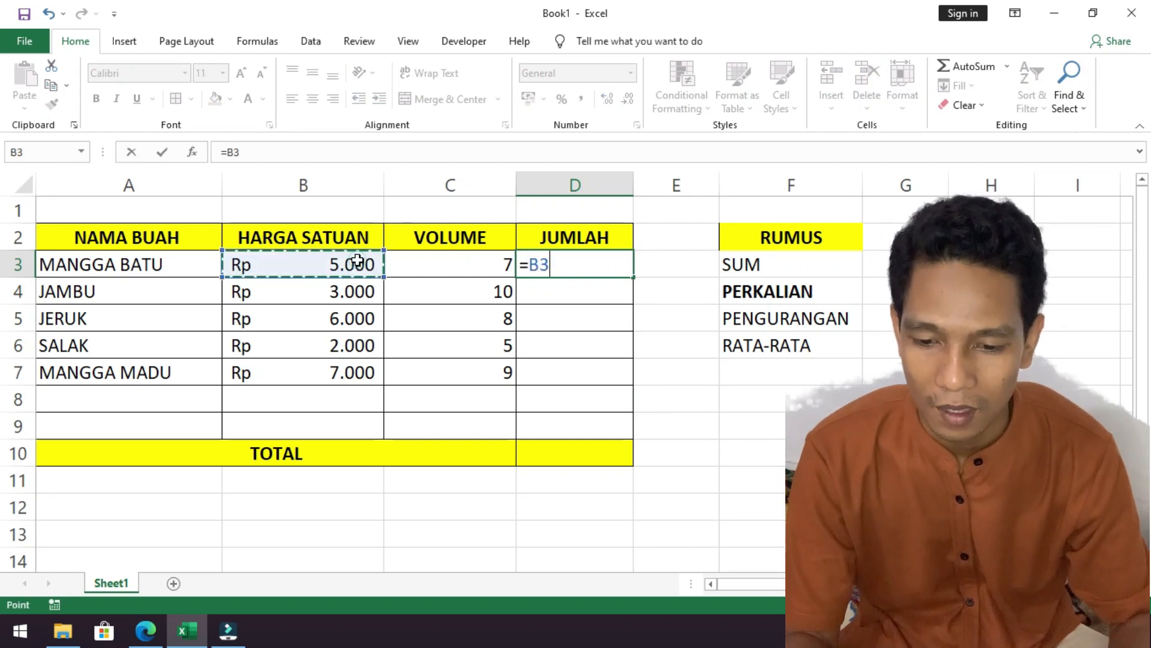
{"action": "type", "text": "*"}
{"action": "left_click", "coordinate": [436, 274]}
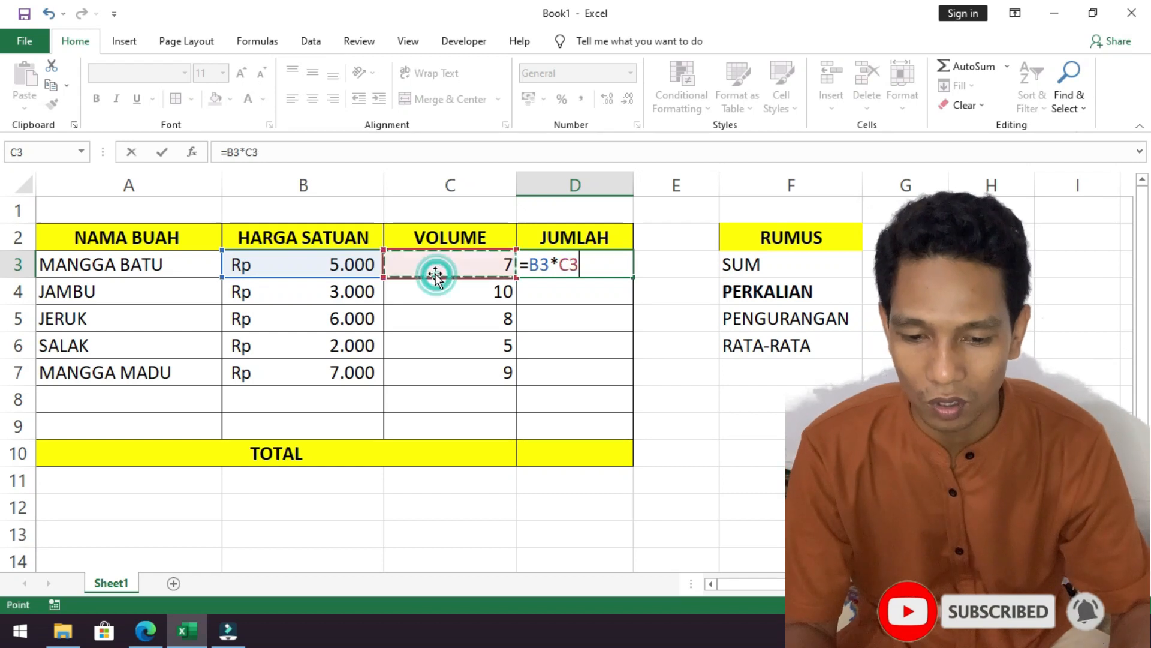
{"action": "key", "text": "Return"}
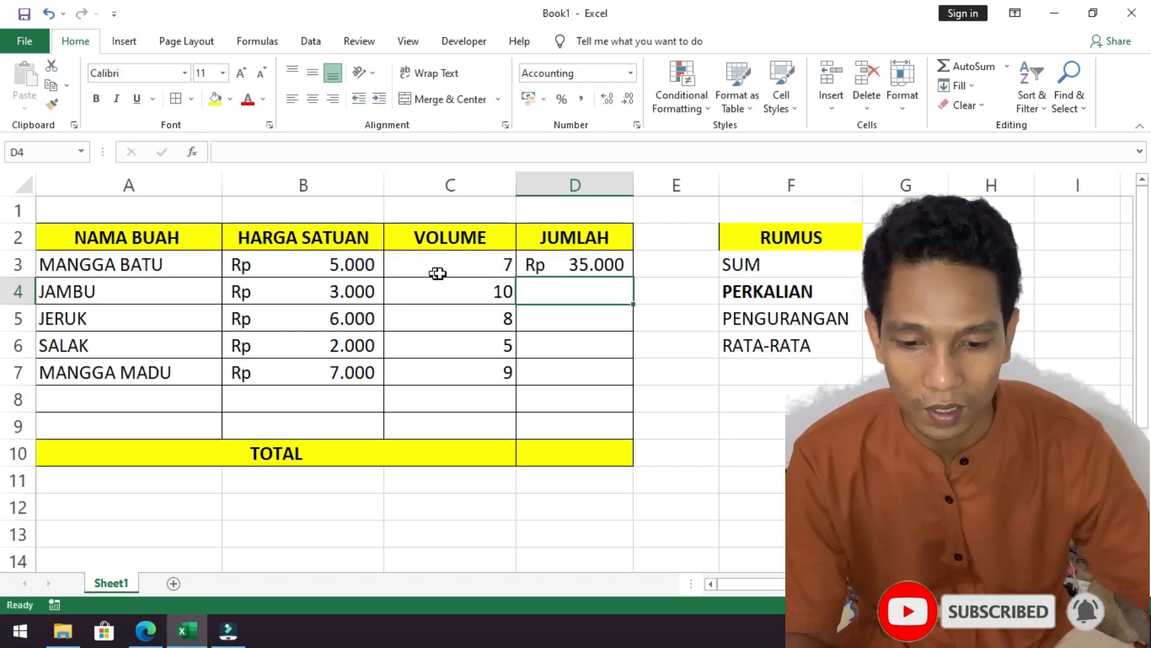
Fill the multiplication formula from cell D3 down to D7 to calculate the JUMLAH of the other fruits.
{"action": "left_click", "coordinate": [546, 272]}
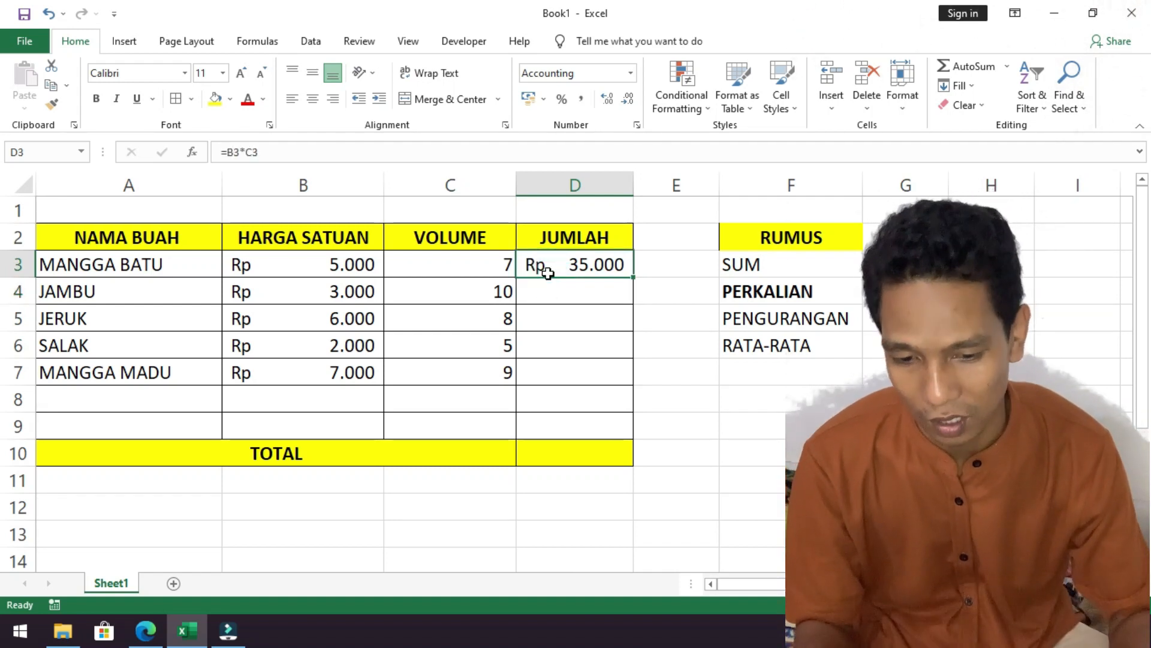
{"action": "left_click", "coordinate": [580, 292]}
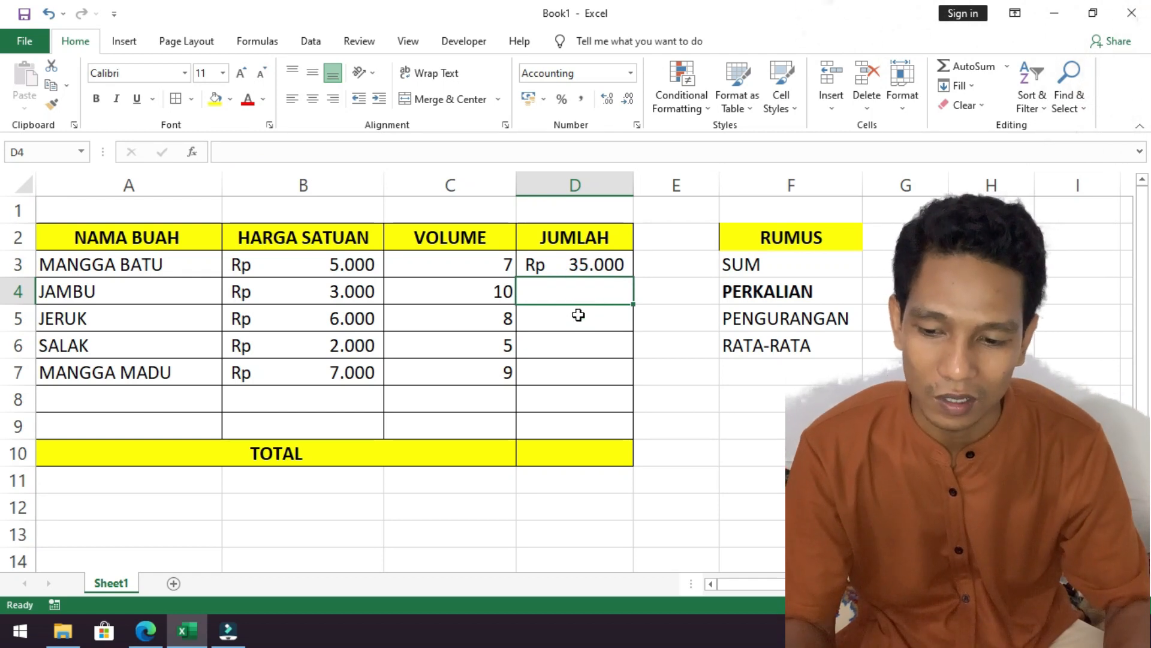
{"action": "left_click", "coordinate": [577, 315]}
{"action": "left_click", "coordinate": [567, 343]}
{"action": "left_click", "coordinate": [569, 378]}
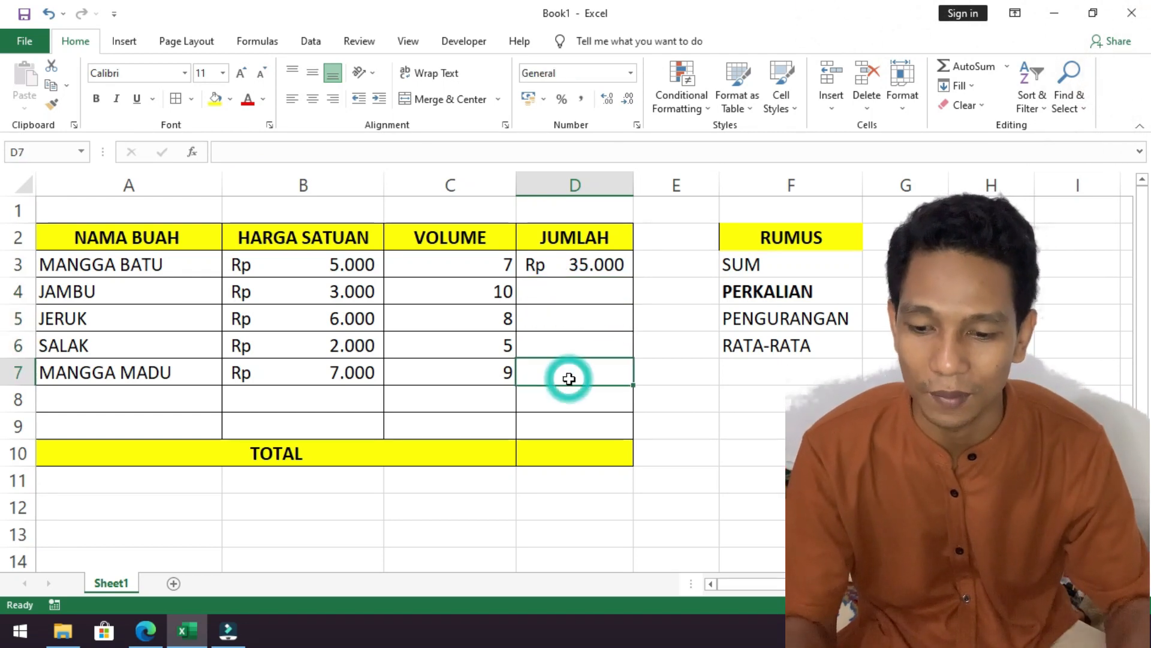
{"action": "left_click", "coordinate": [571, 265]}
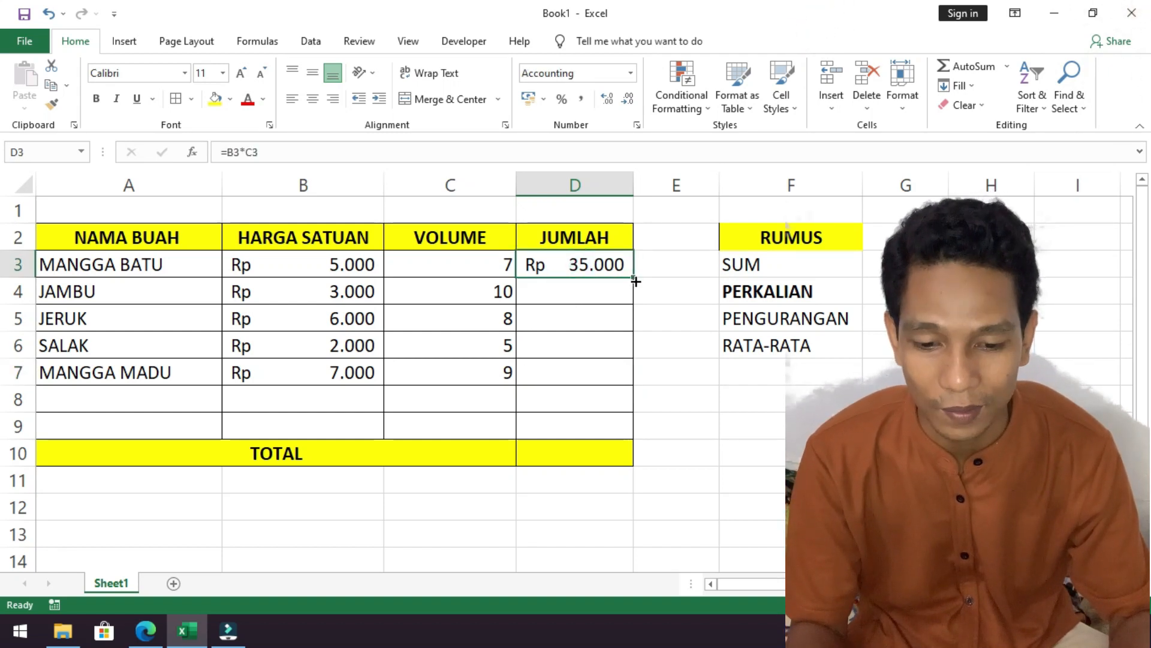
{"action": "left_click_drag", "start_coordinate": [635, 280], "coordinate": [623, 378]}
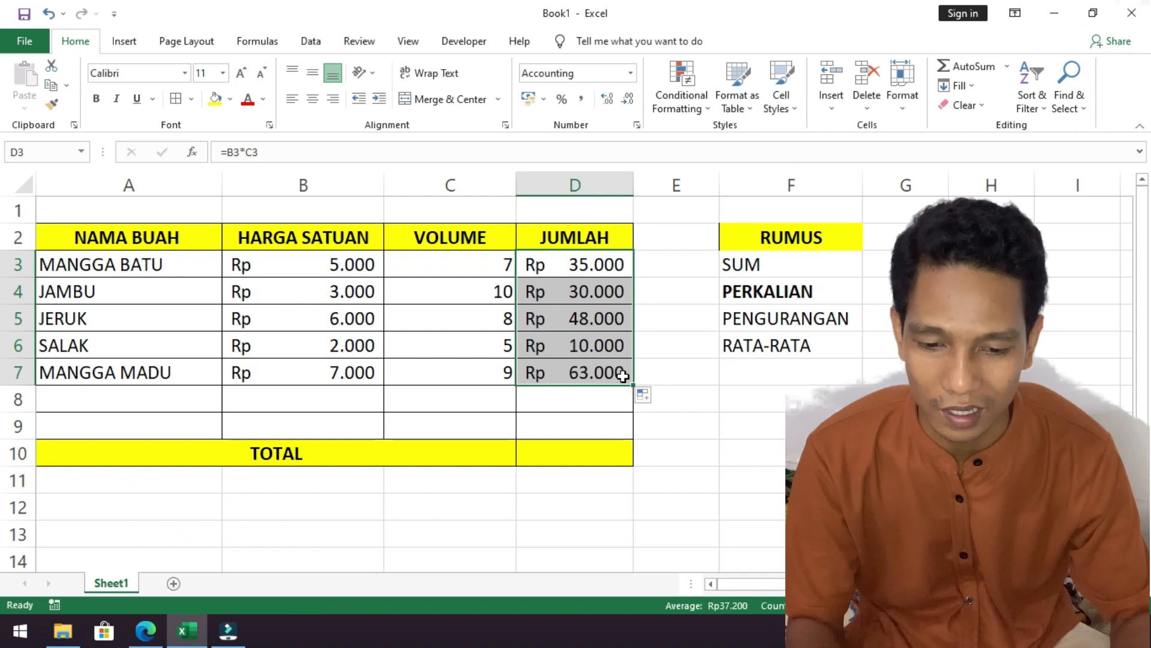
{"action": "left_click", "coordinate": [623, 376]}
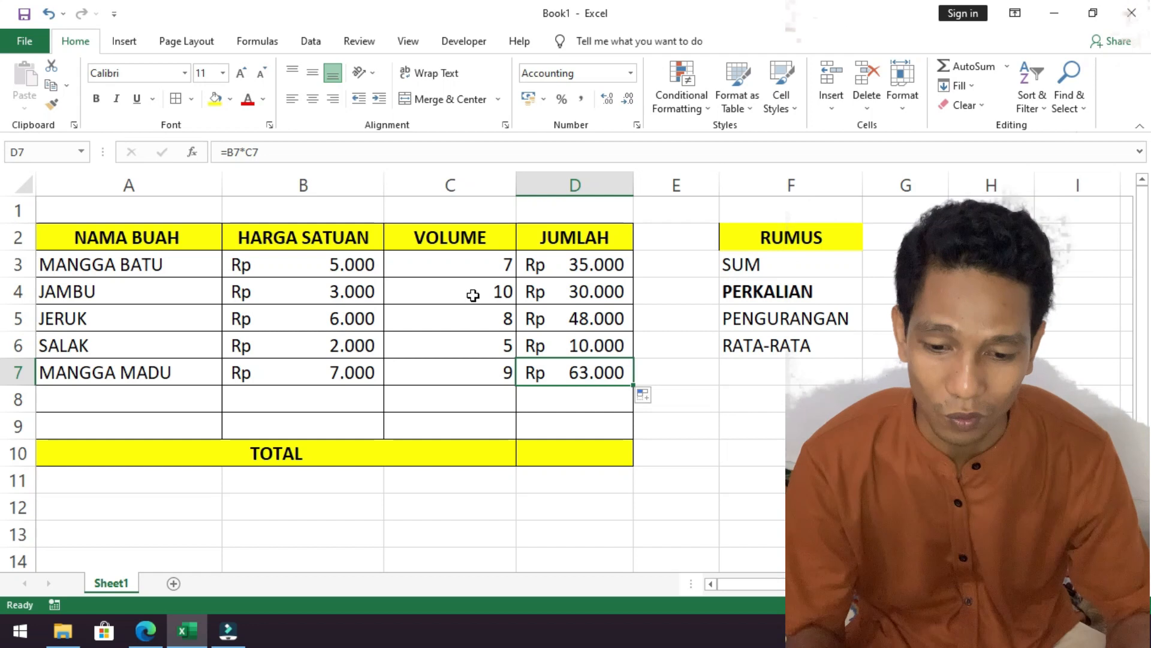
Change the VOLUME of MANGGA BATU in cell C3 to 10.
{"action": "left_click", "coordinate": [467, 269]}
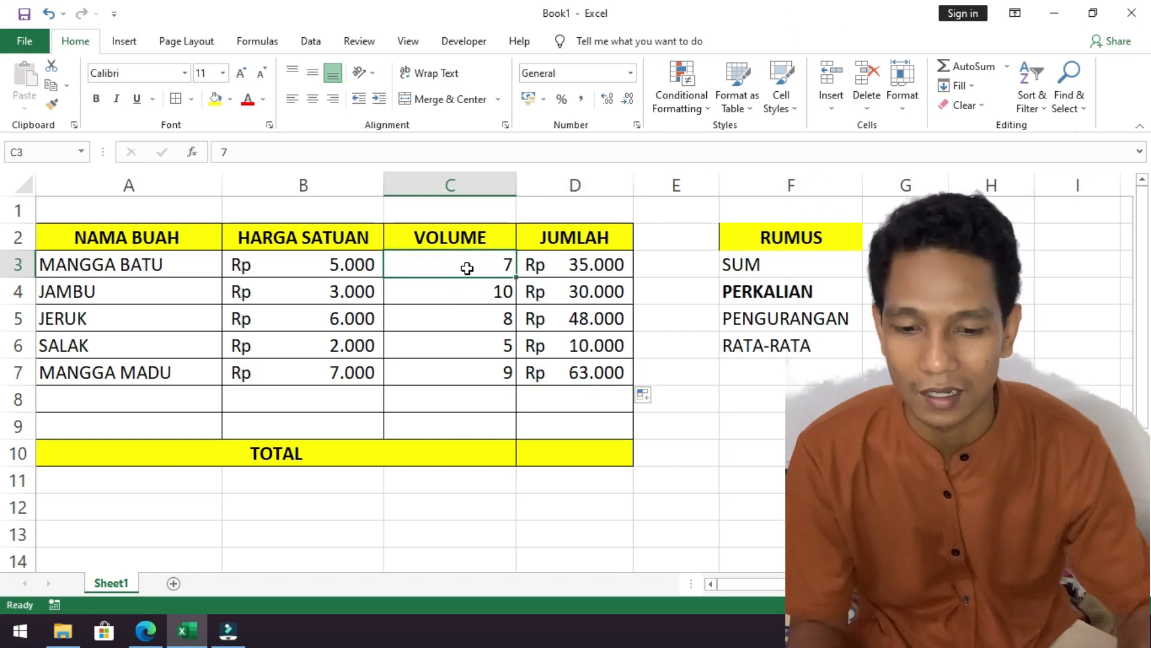
{"action": "left_click", "coordinate": [563, 273]}
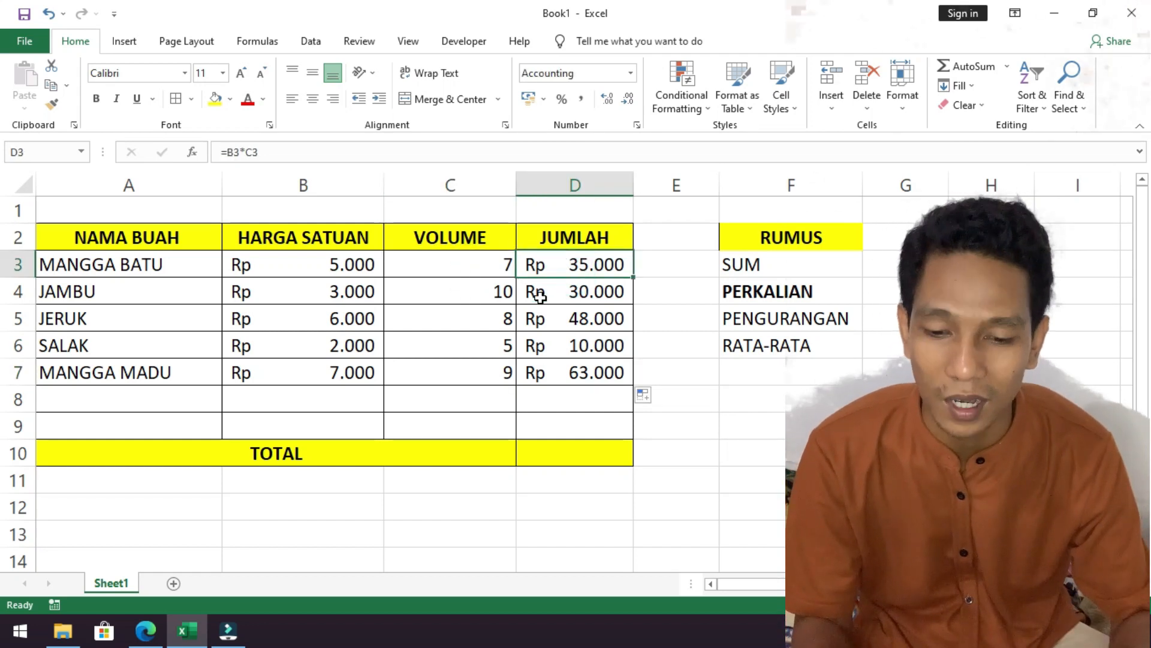
{"action": "left_click", "coordinate": [489, 263]}
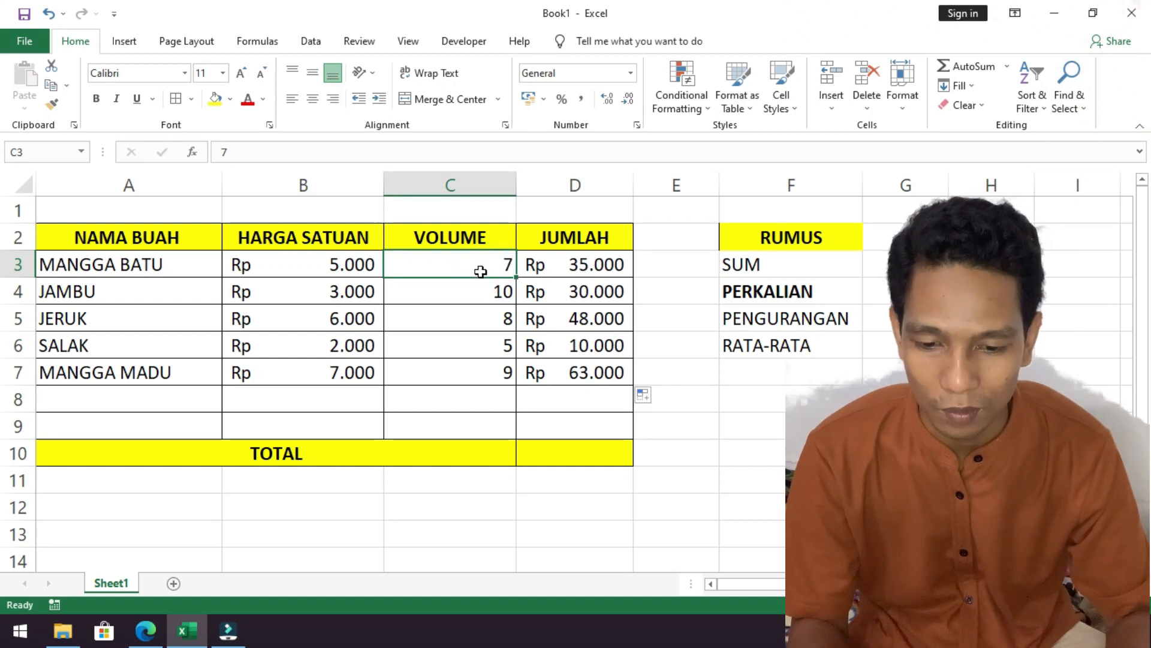
{"action": "left_click", "coordinate": [549, 273]}
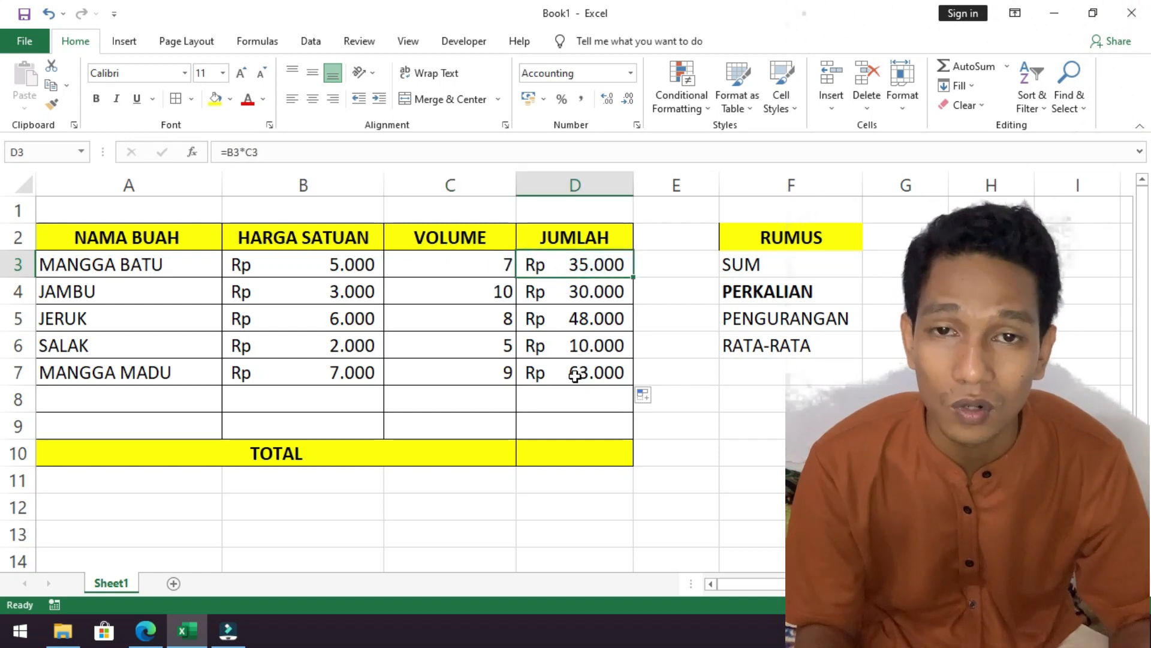
{"action": "left_click", "coordinate": [475, 265]}
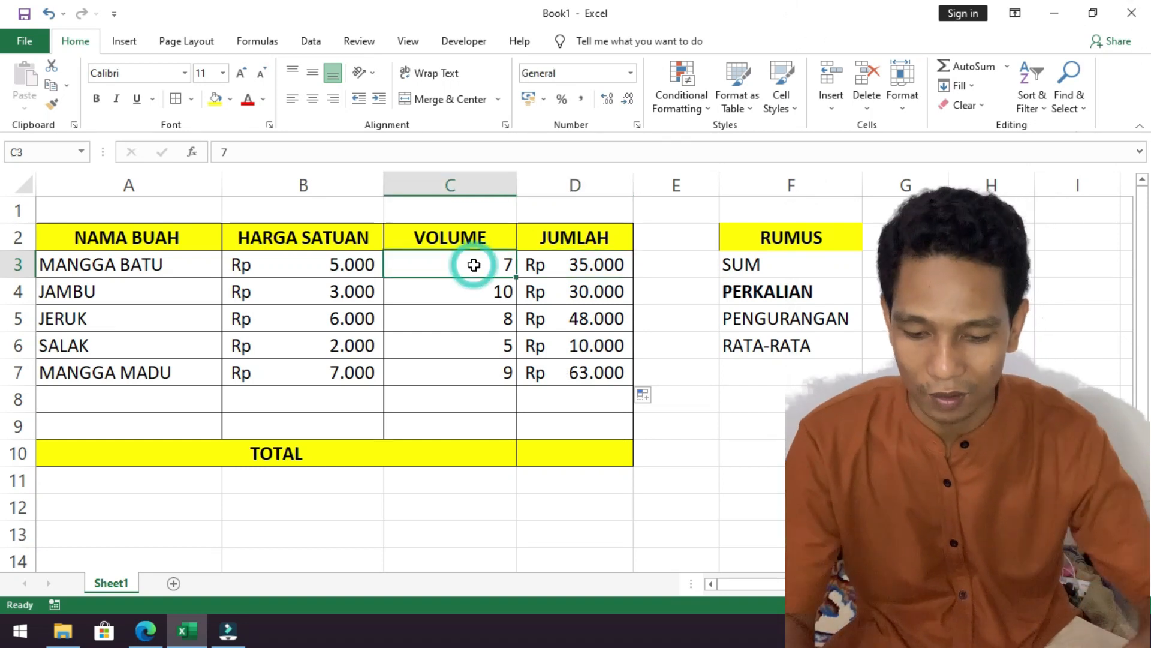
{"action": "type", "text": "10"}
{"action": "key", "text": "Return"}
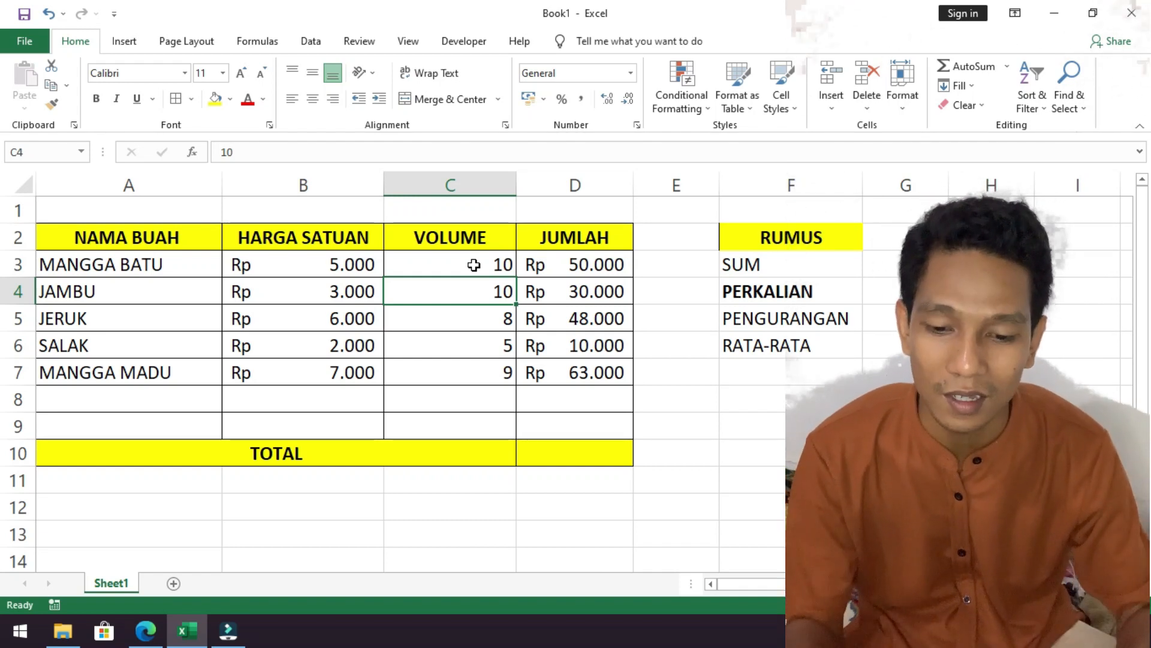
Examine the VOLUME entries and the multiplication formulas in the JUMLAH column, from MANGGA BATU down to MANGGA MADU.
{"action": "left_click", "coordinate": [474, 265]}
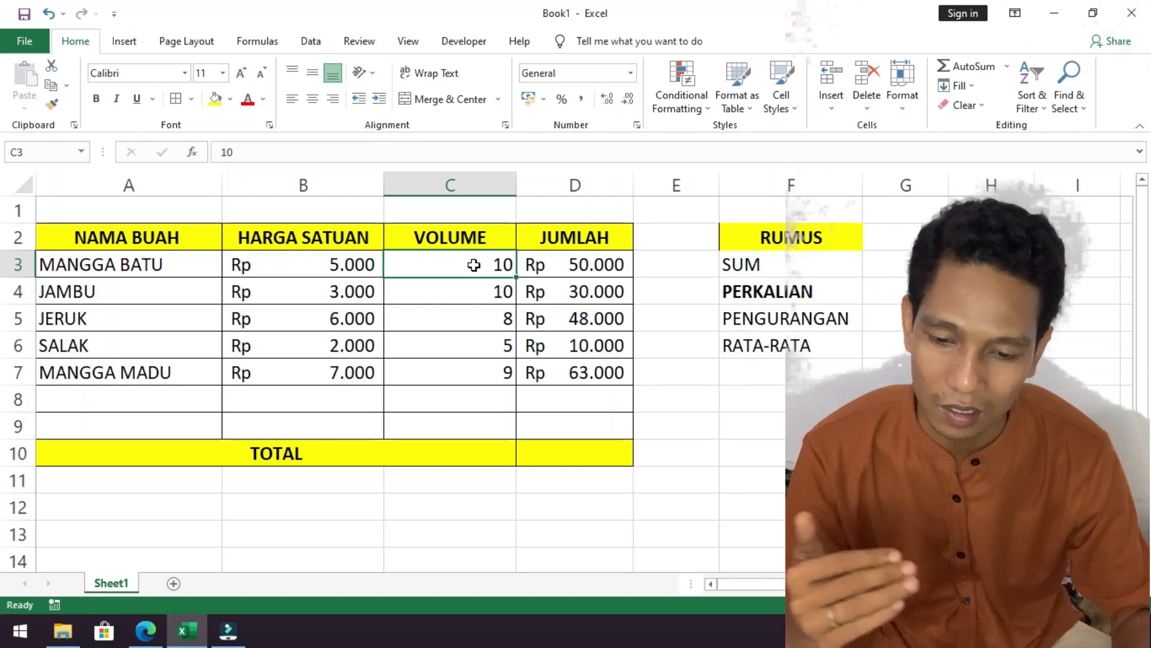
{"action": "left_click", "coordinate": [471, 321]}
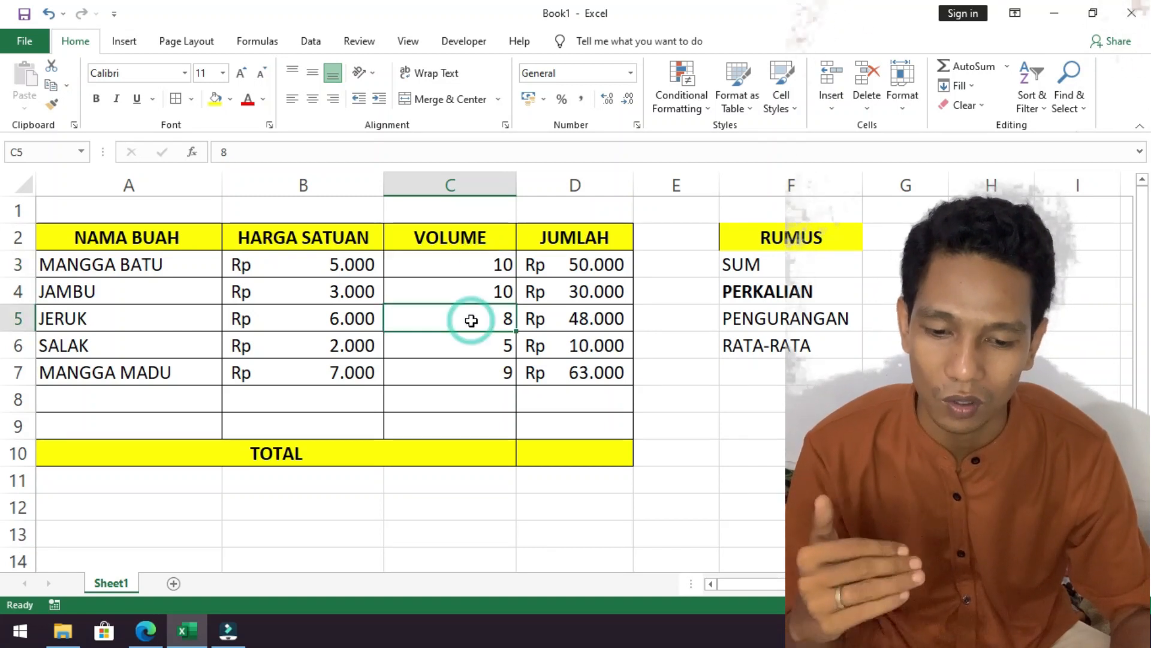
{"action": "left_click", "coordinate": [574, 391]}
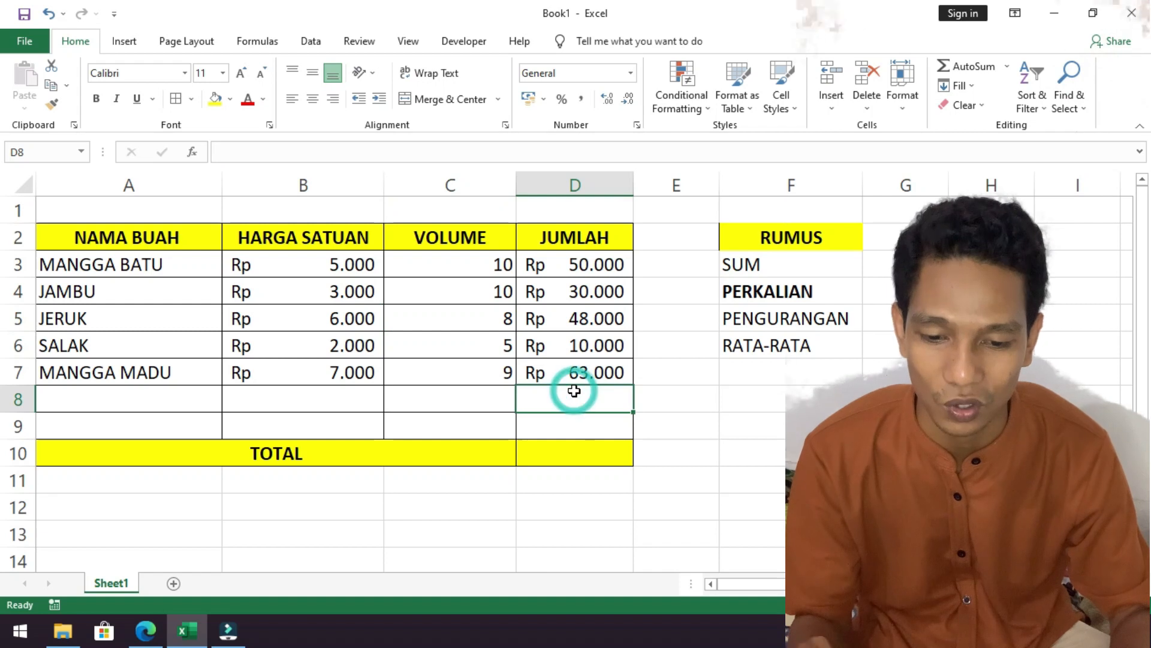
{"action": "left_click", "coordinate": [579, 375]}
{"action": "left_click", "coordinate": [582, 266]}
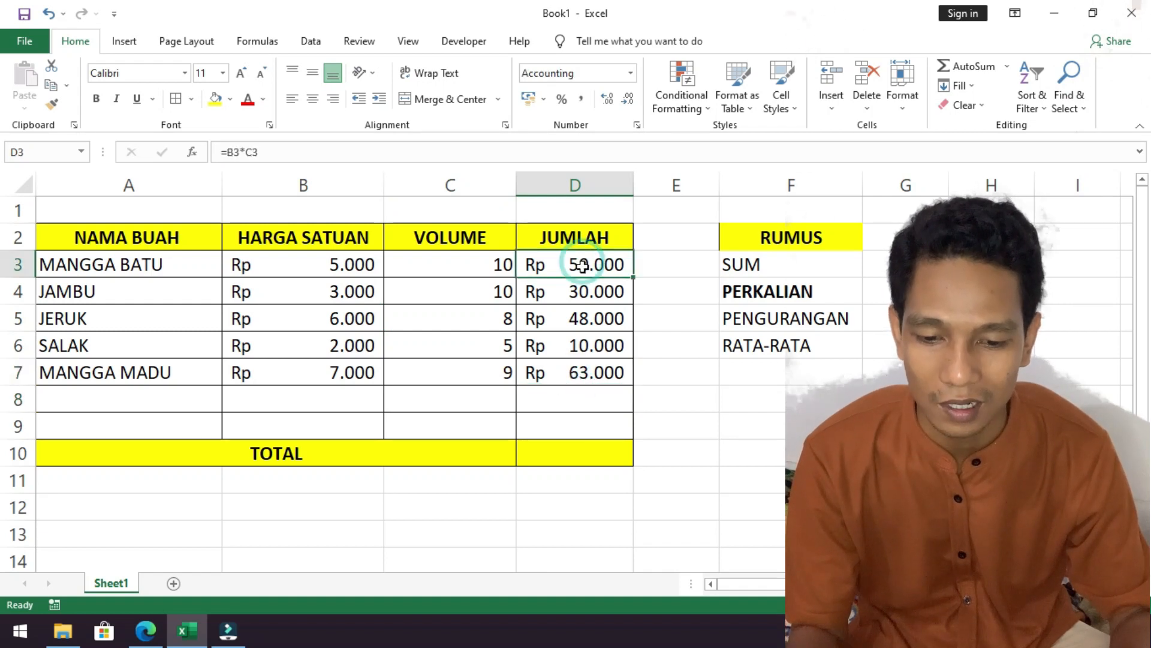
{"action": "left_click", "coordinate": [560, 293]}
{"action": "left_click", "coordinate": [562, 320]}
{"action": "left_click", "coordinate": [568, 363]}
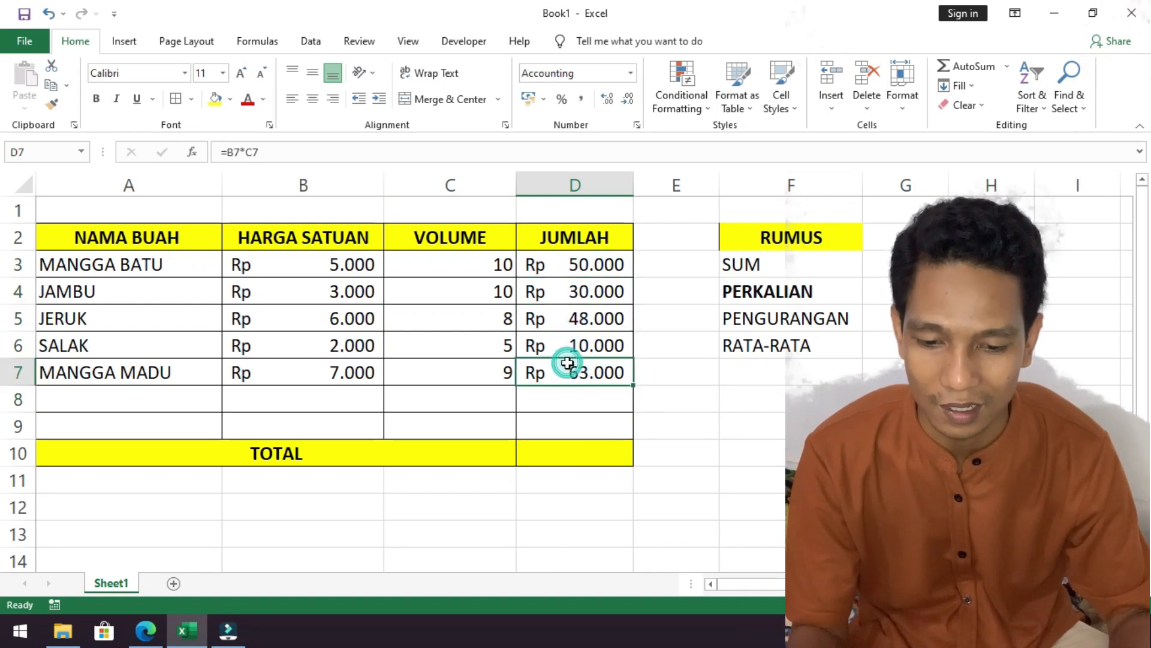
{"action": "left_click", "coordinate": [570, 358]}
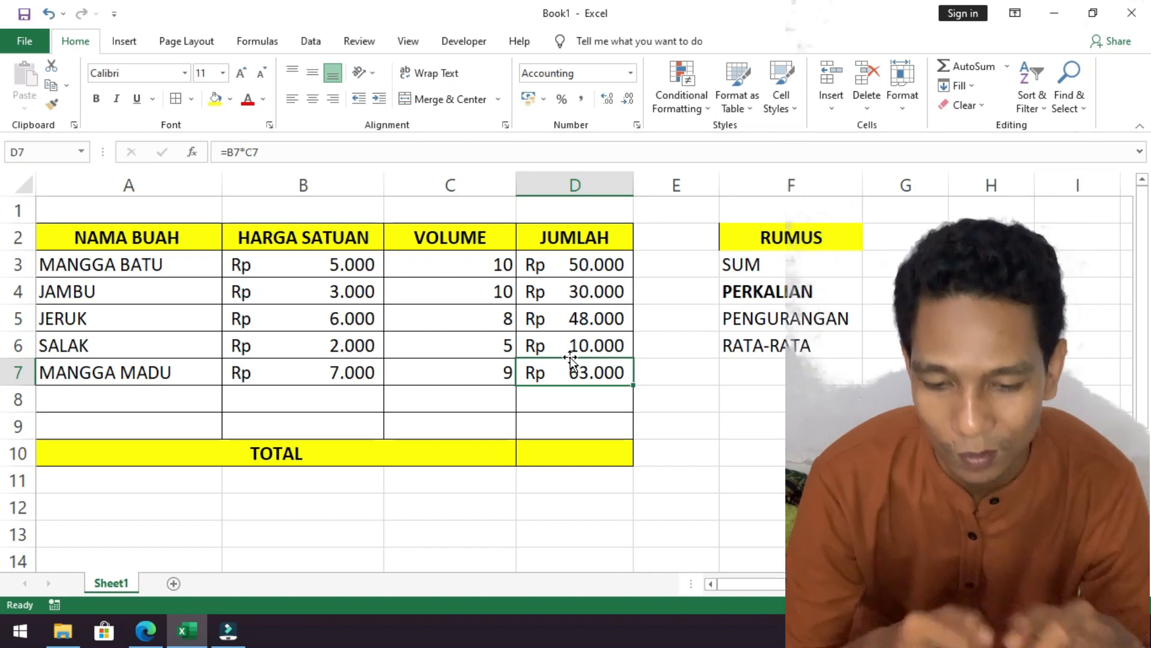
Calculate the TOTAL in cell D10 with the formula =SUM(D3:D9) over the JUMLAH column.
{"action": "left_click", "coordinate": [568, 458]}
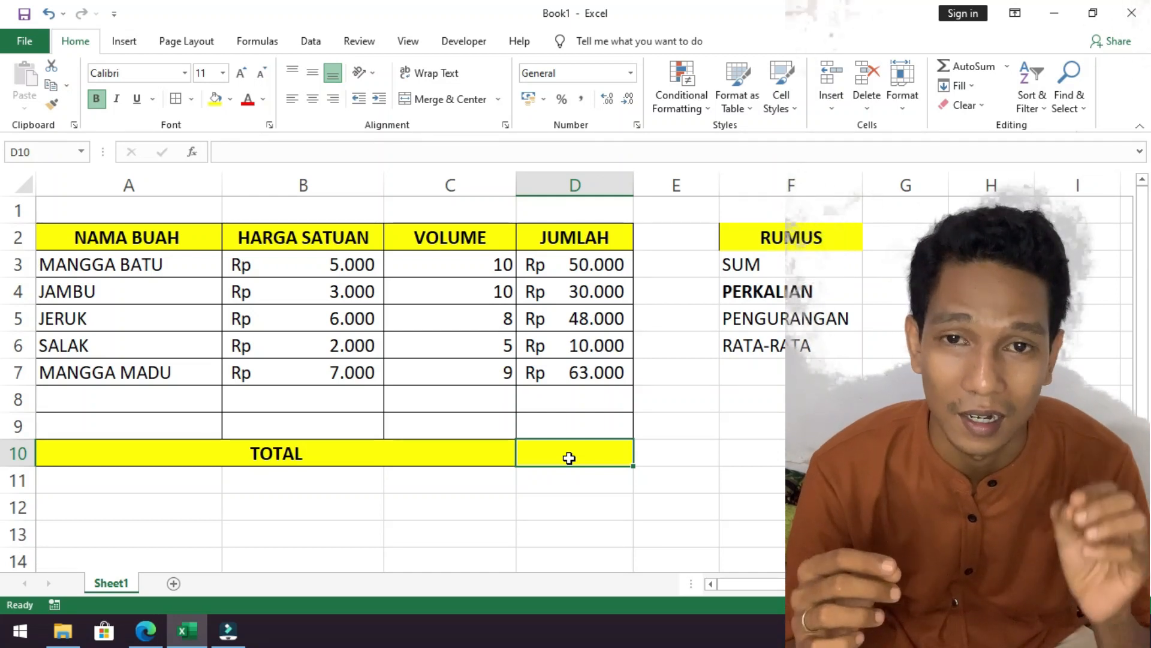
{"action": "type", "text": "=S"}
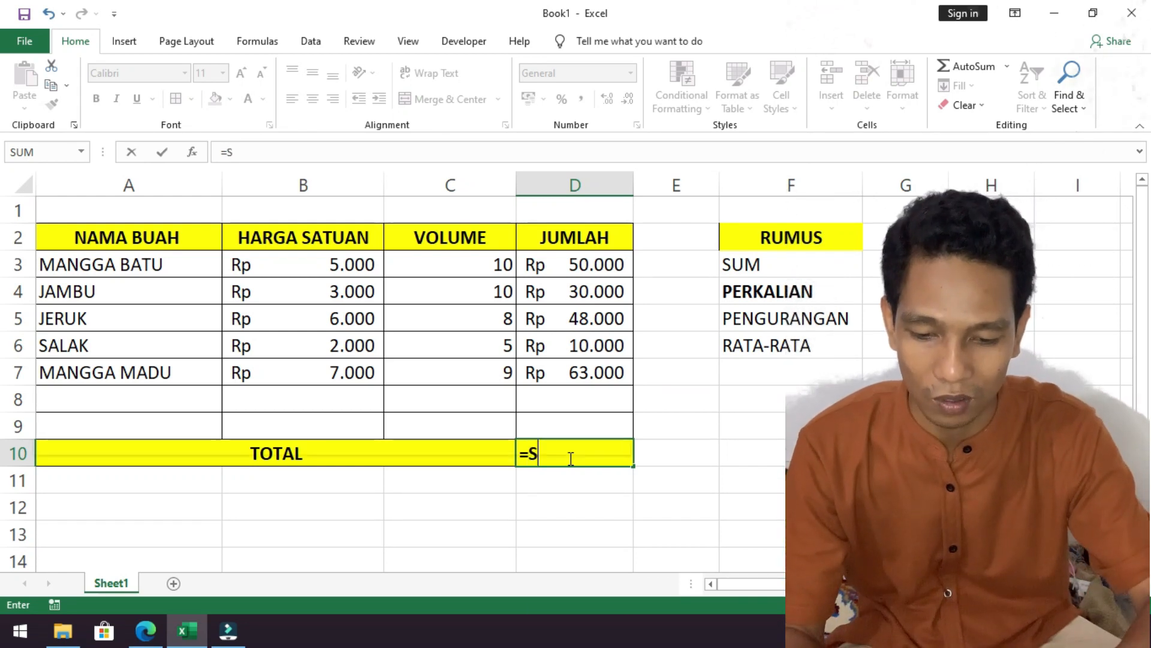
{"action": "type", "text": "UM"}
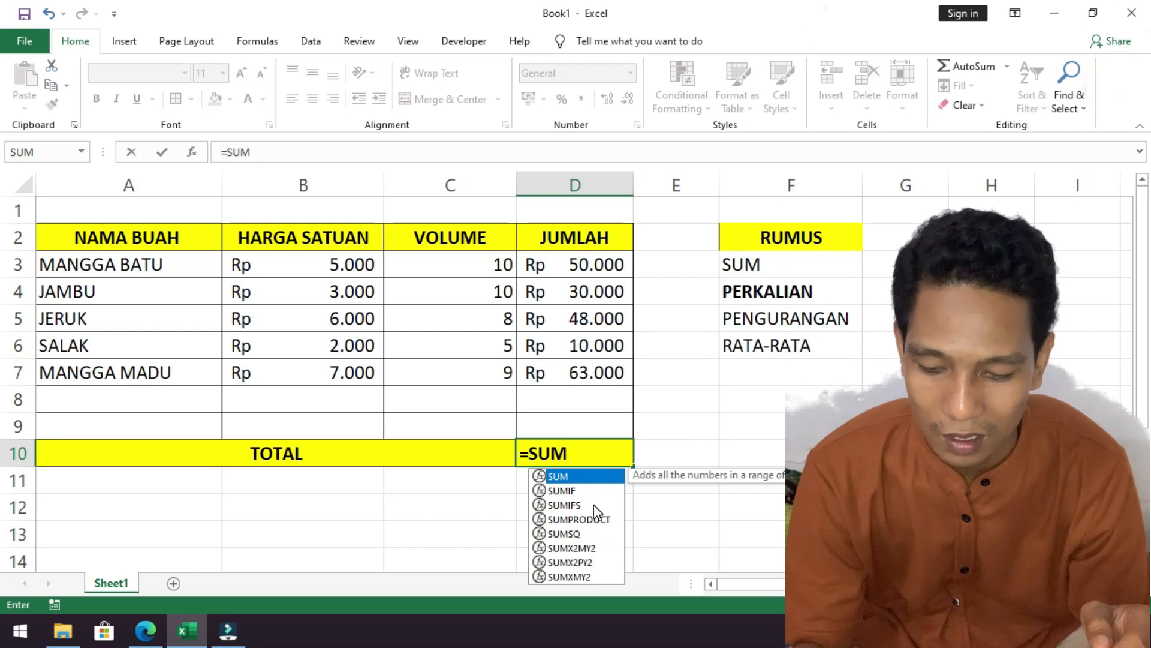
{"action": "type", "text": "("}
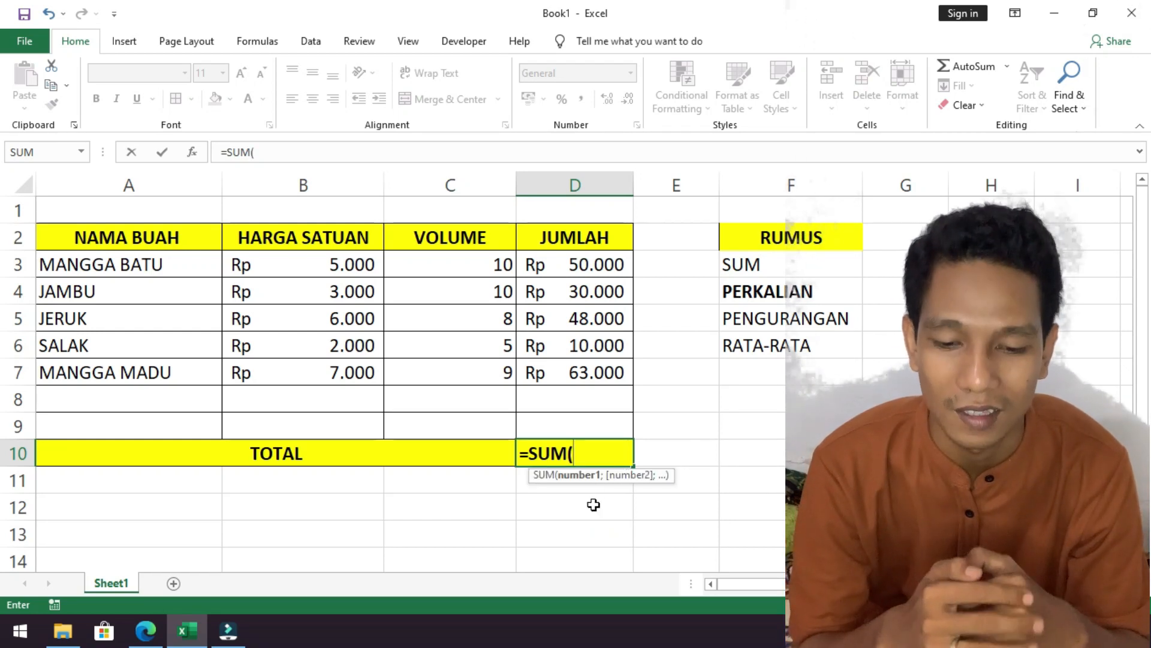
{"action": "left_click_drag", "start_coordinate": [579, 265], "coordinate": [582, 422]}
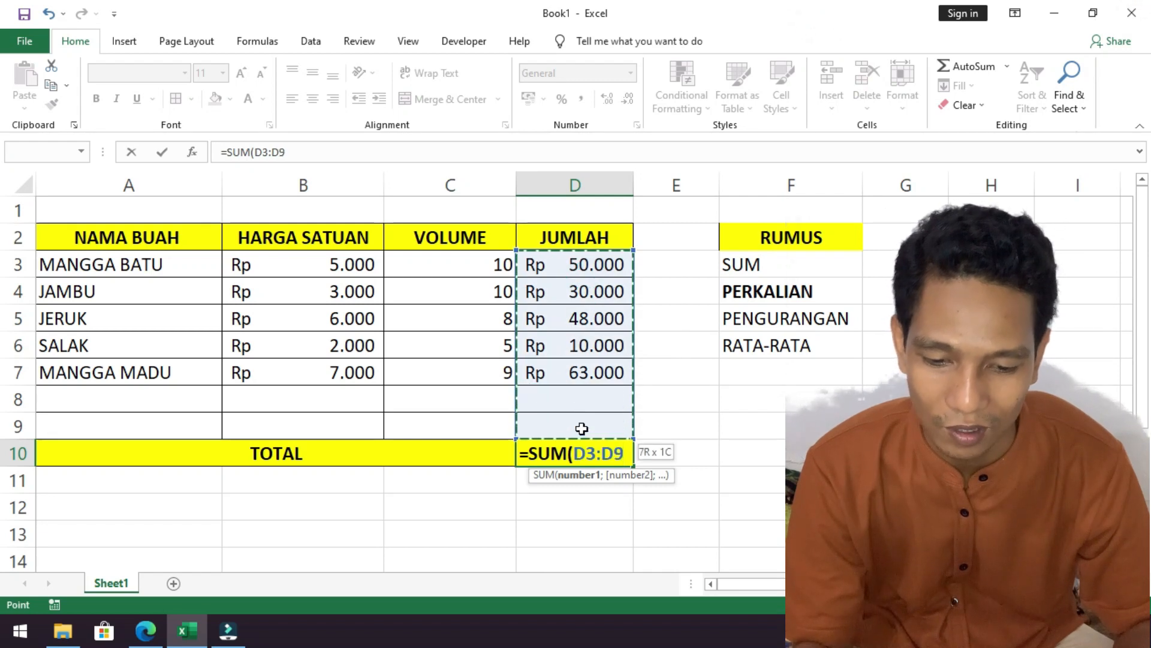
{"action": "left_click_drag", "start_coordinate": [570, 265], "coordinate": [566, 416]}
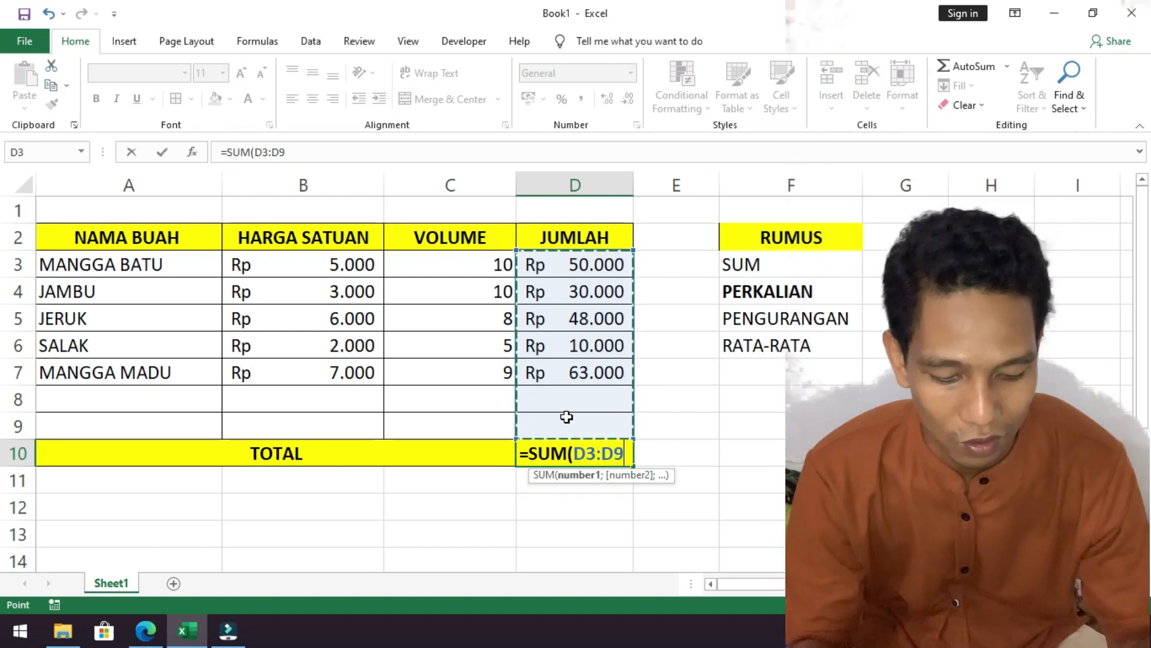
{"action": "key", "text": "Return"}
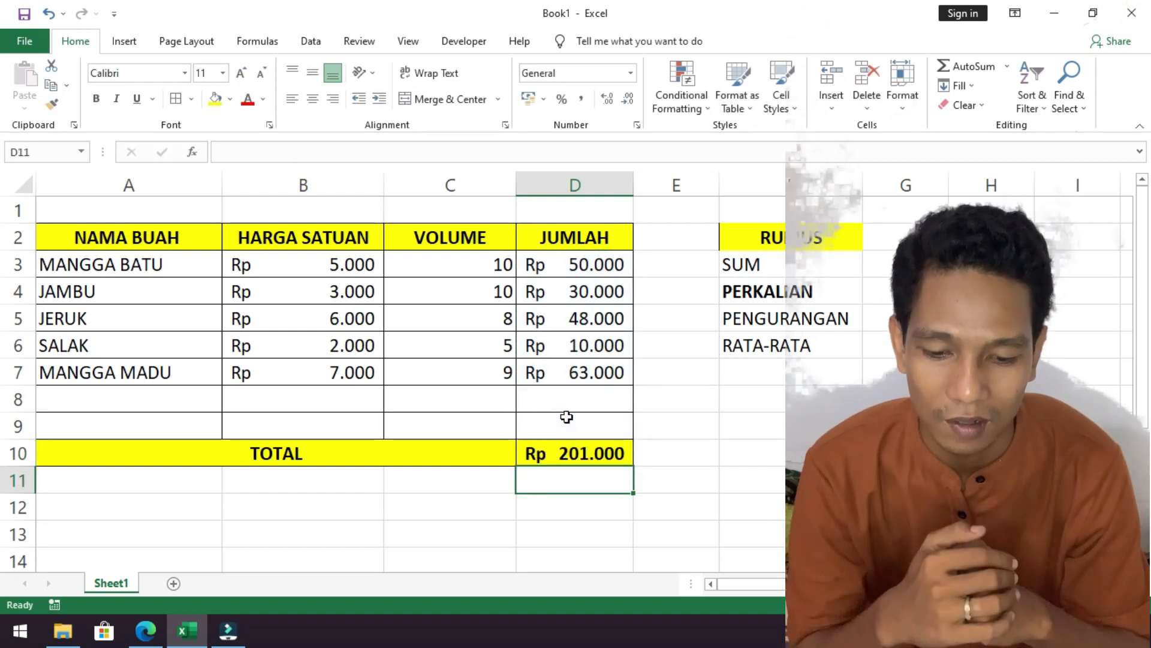
Fill the multiplication formula from MANGGA MADU's JUMLAH cell D7 down to the empty rows, through D9.
{"action": "left_click", "coordinate": [587, 456]}
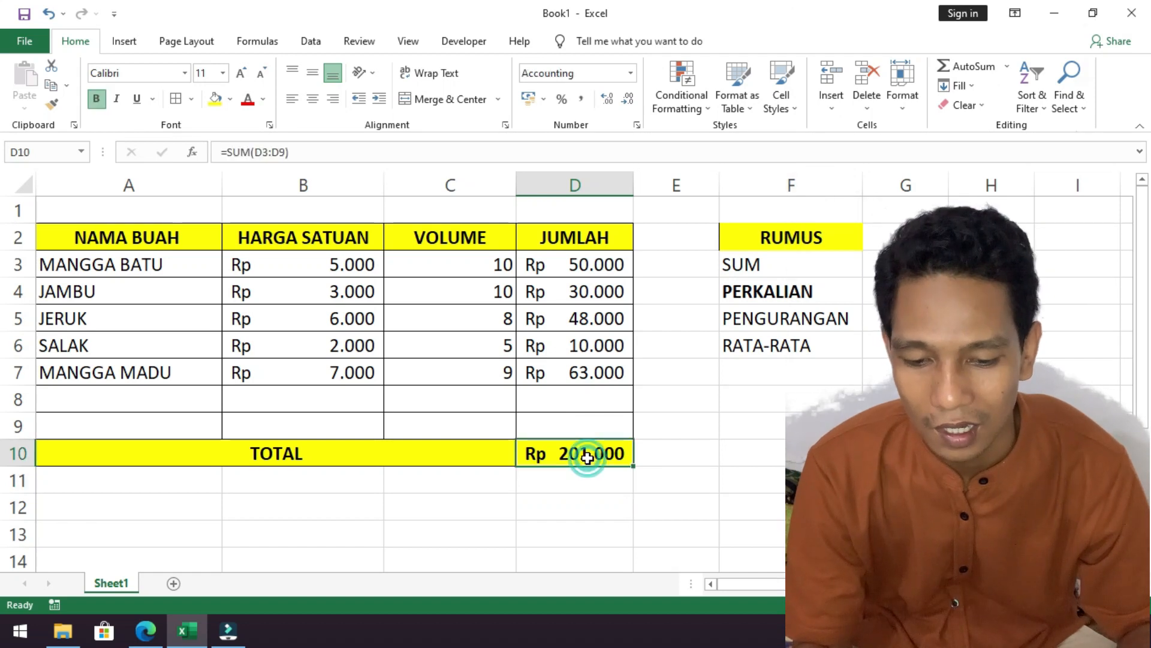
{"action": "left_click", "coordinate": [591, 268]}
{"action": "left_click", "coordinate": [591, 290]}
{"action": "left_click", "coordinate": [592, 318]}
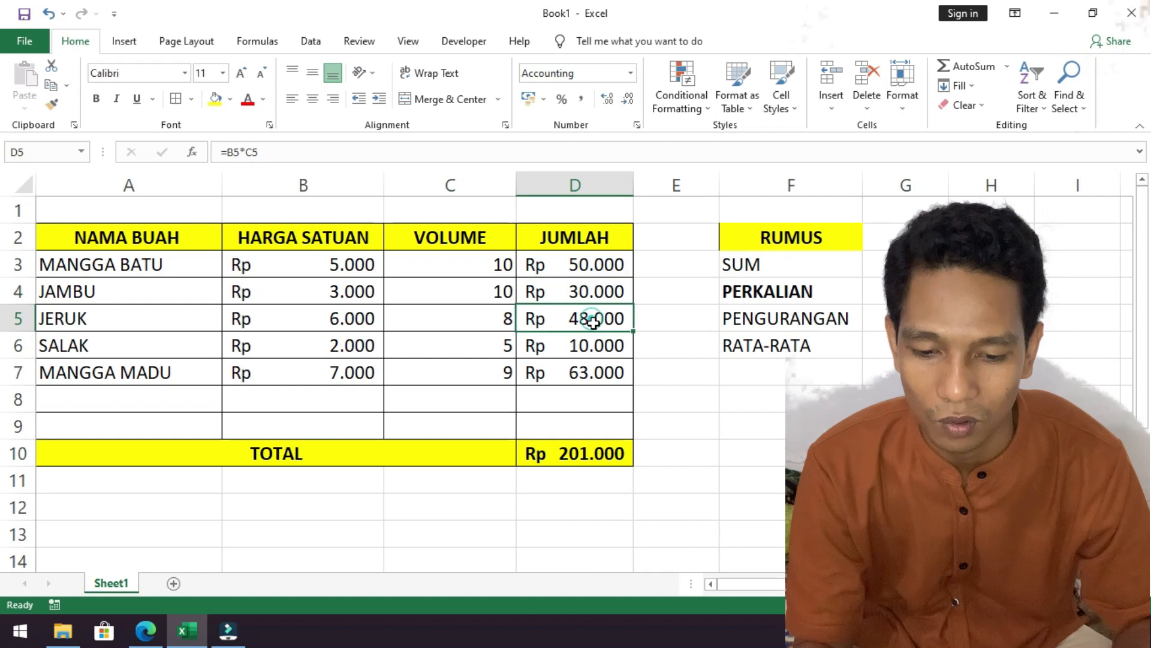
{"action": "left_click", "coordinate": [595, 345]}
{"action": "left_click", "coordinate": [597, 375]}
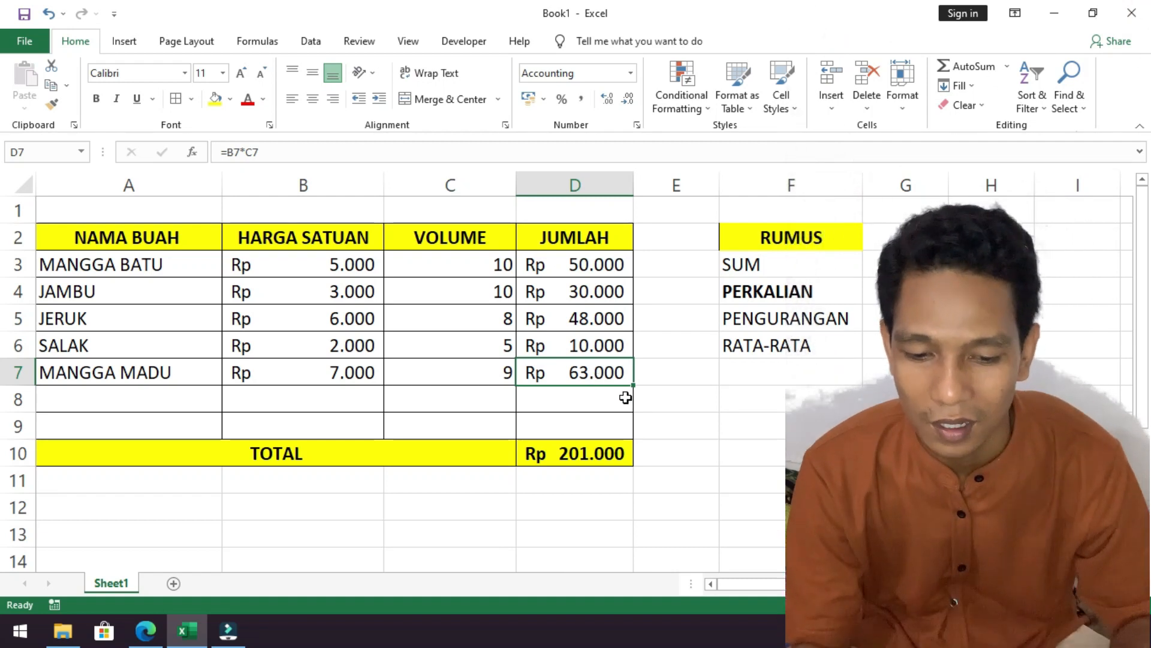
{"action": "left_click_drag", "start_coordinate": [630, 391], "coordinate": [631, 433]}
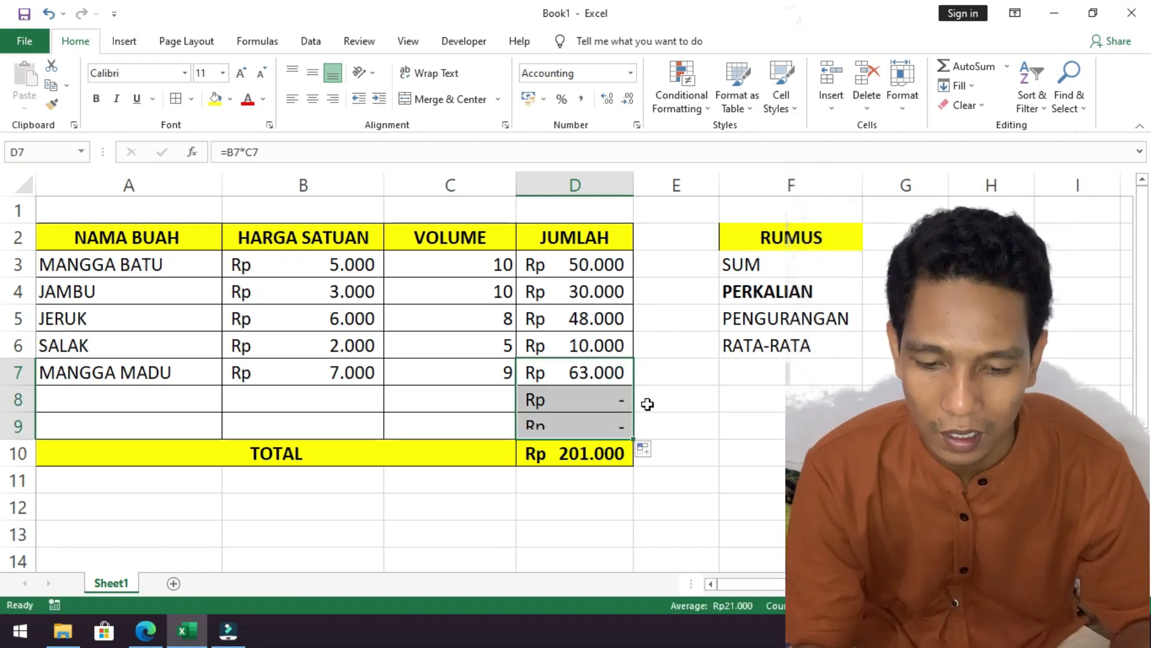
Enter BUAH NAGA as a new fruit name in cell A8.
{"action": "left_click", "coordinate": [424, 381]}
{"action": "left_click", "coordinate": [380, 382]}
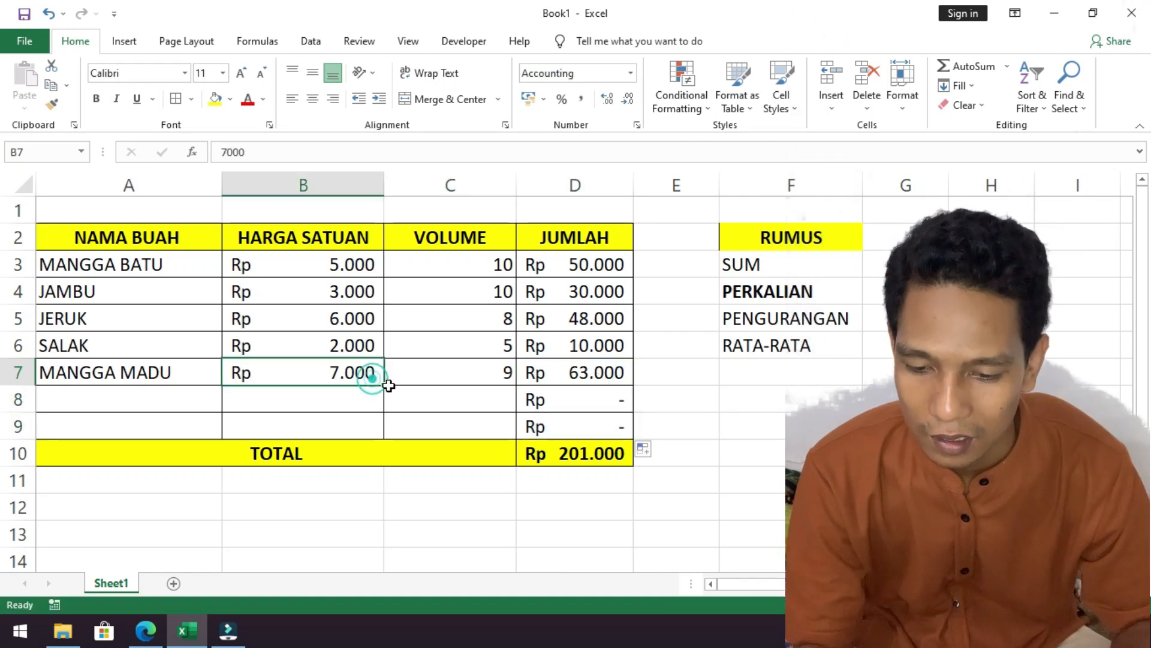
{"action": "left_click", "coordinate": [354, 398]}
{"action": "left_click", "coordinate": [134, 399]}
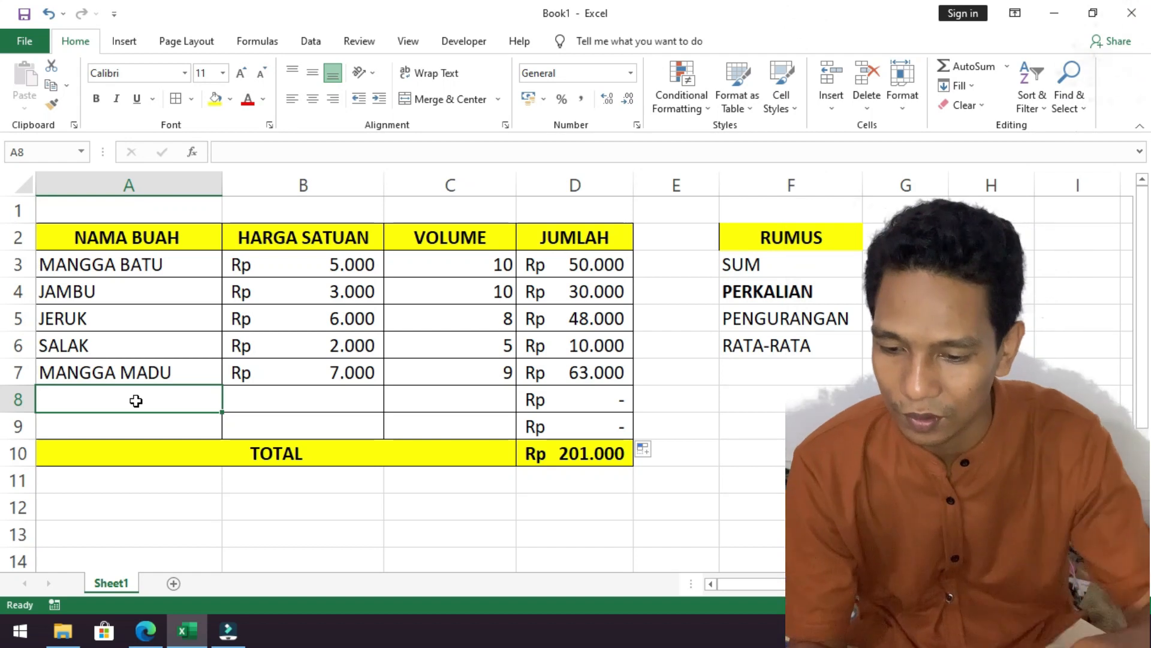
{"action": "type", "text": "BUAH "}
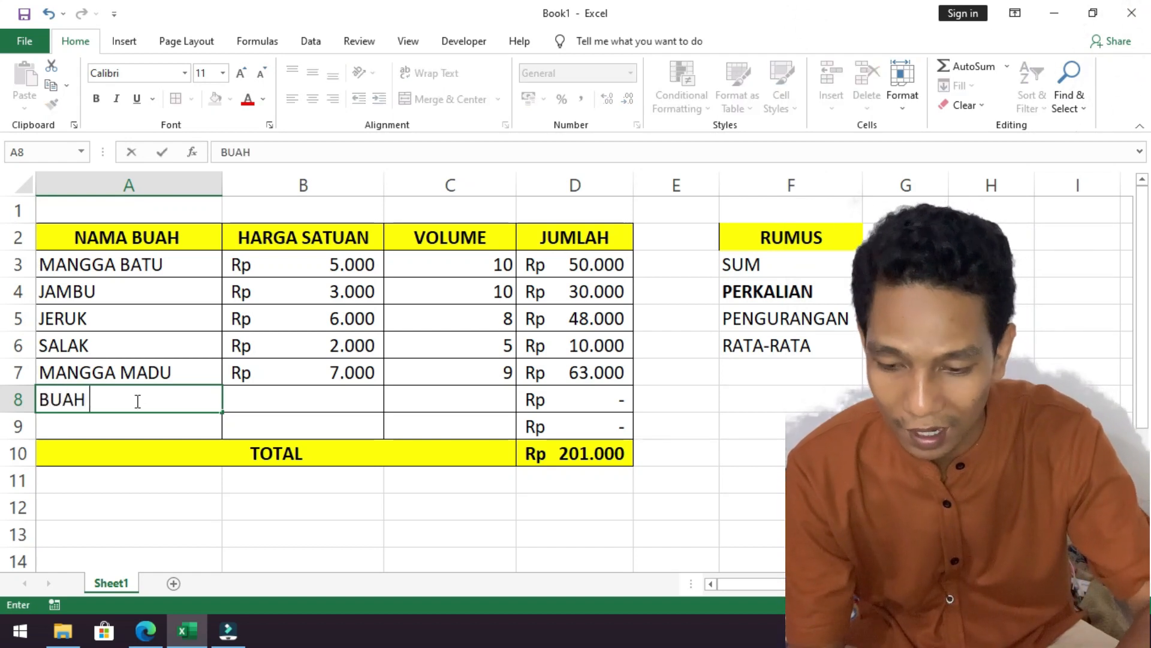
{"action": "type", "text": "NAGA"}
{"action": "key", "text": "Tab"}
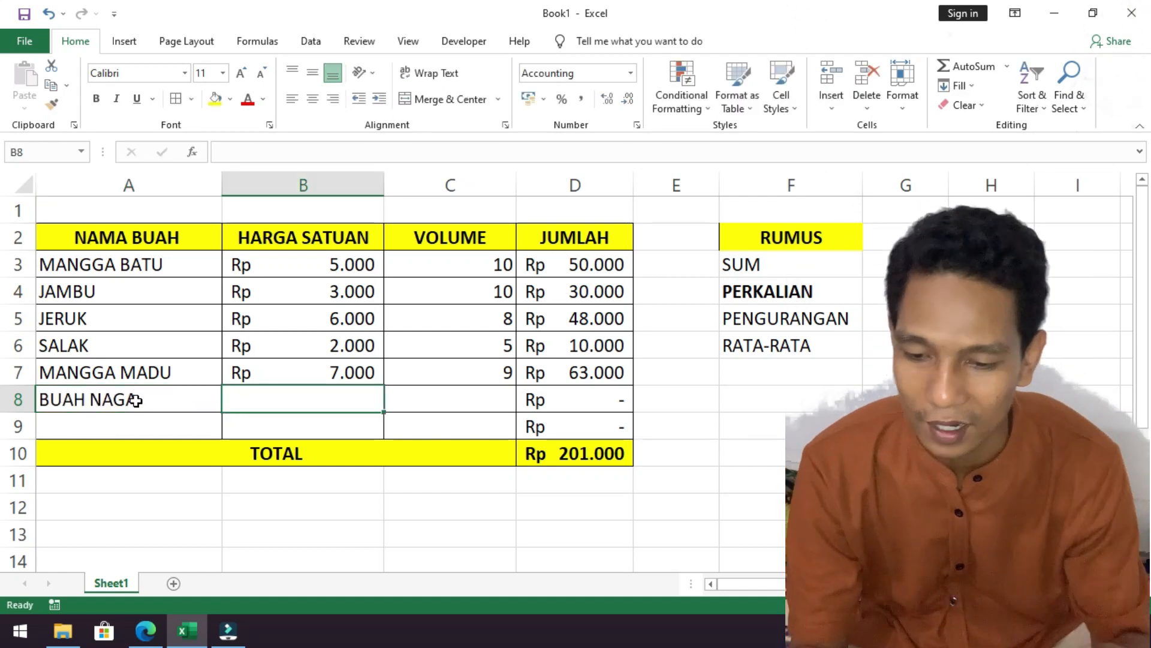
Set the HARGA SATUAN of BUAH NAGA in cell B8 to 10000.
{"action": "type", "text": "10"}
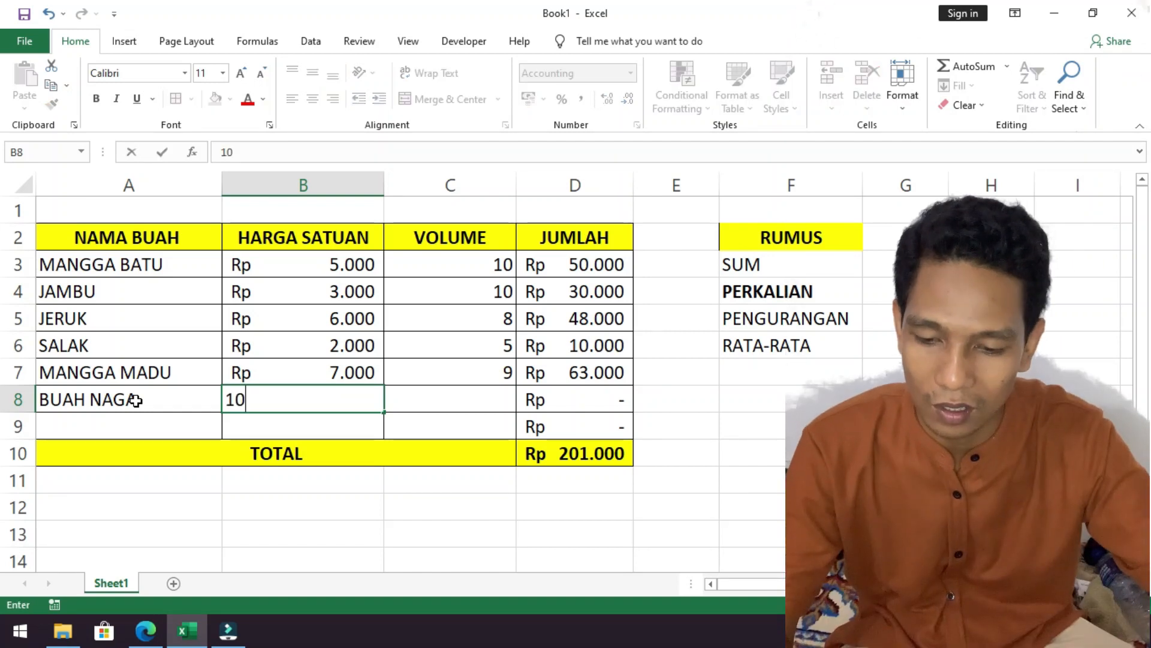
{"action": "key", "text": "Tab"}
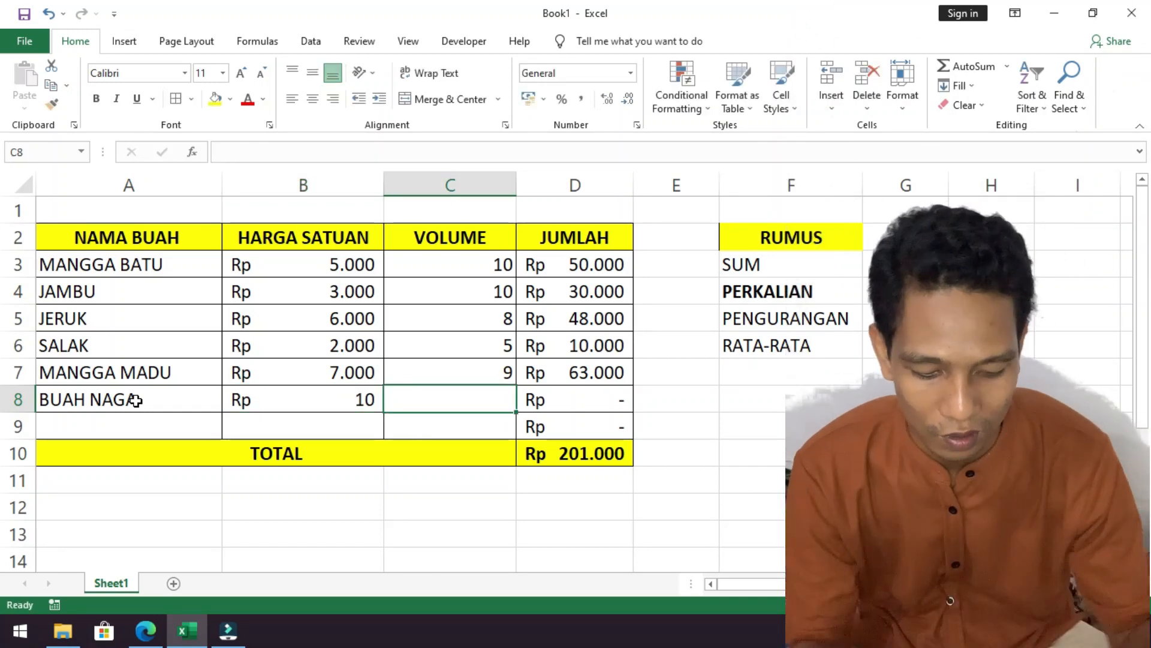
{"action": "key", "text": "Left"}
{"action": "type", "text": "10"}
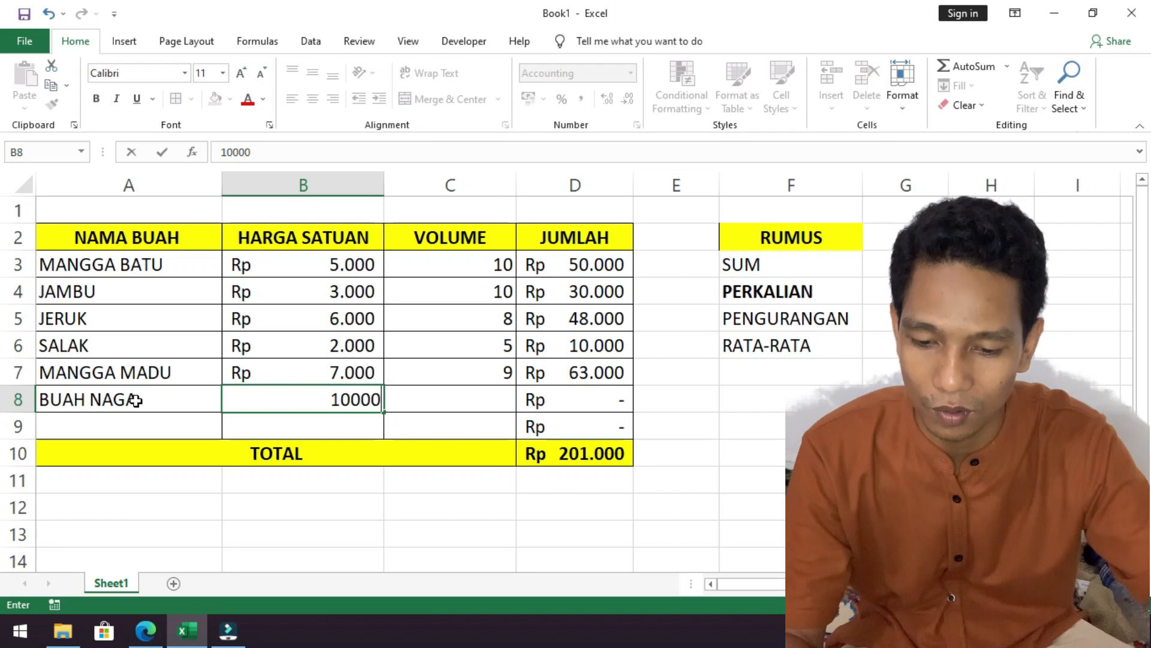
{"action": "type", "text": "0.000"}
{"action": "key", "text": "Return"}
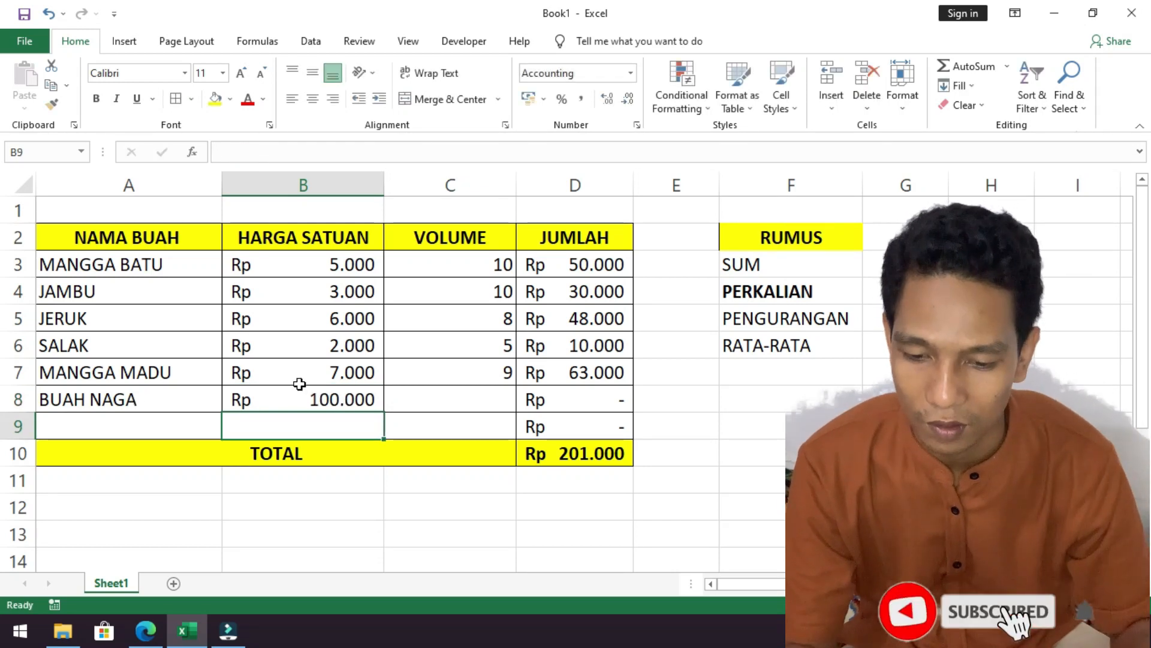
{"action": "double_click", "coordinate": [367, 403]}
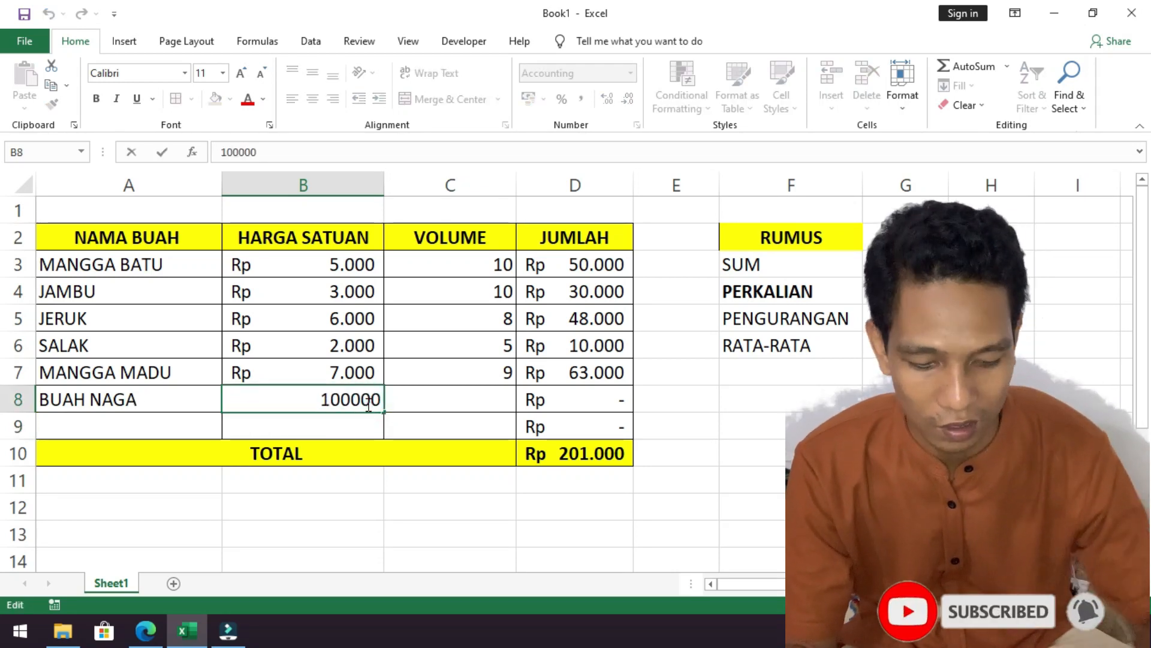
{"action": "key", "text": "BackSpace"}
{"action": "key", "text": "Return"}
Set the VOLUME of BUAH NAGA in cell C8 to 8 and check its JUMLAH and the TOTAL.
{"action": "left_click", "coordinate": [431, 383]}
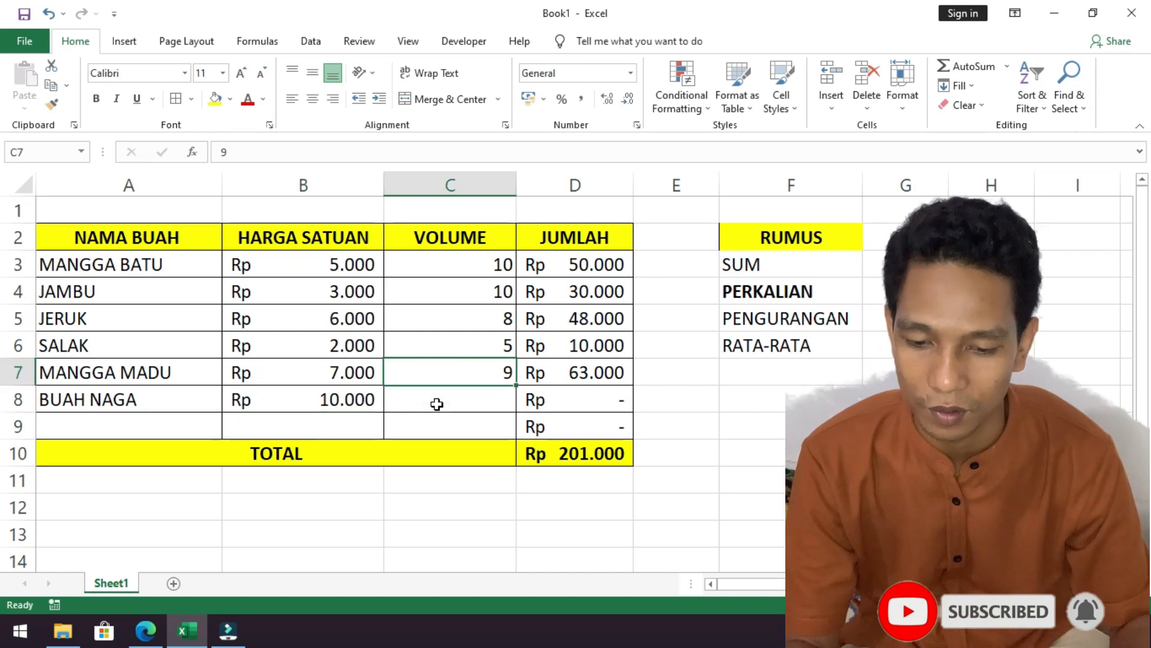
{"action": "left_click", "coordinate": [436, 404]}
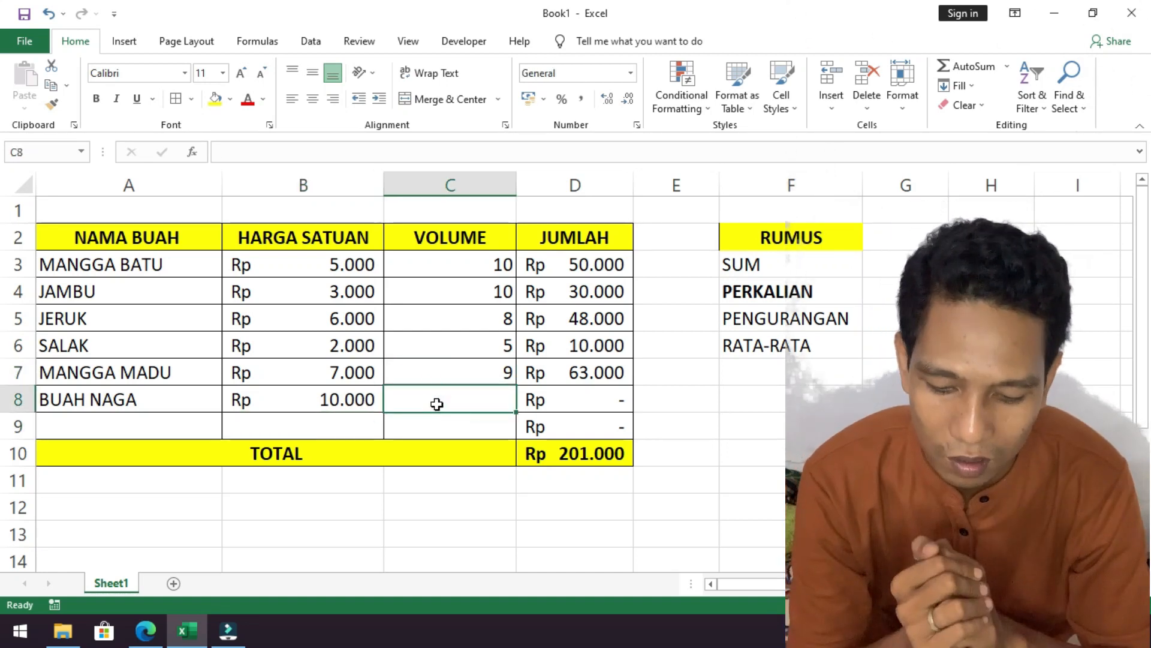
{"action": "type", "text": "5"}
{"action": "key", "text": "BackSpace"}
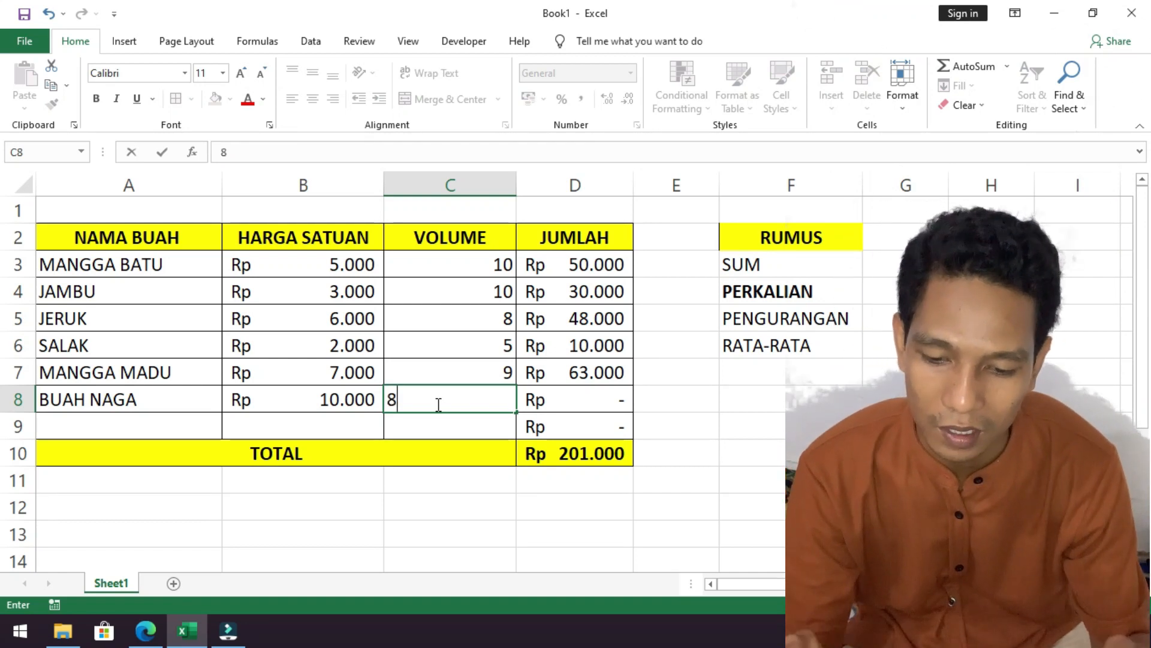
{"action": "key", "text": "Return"}
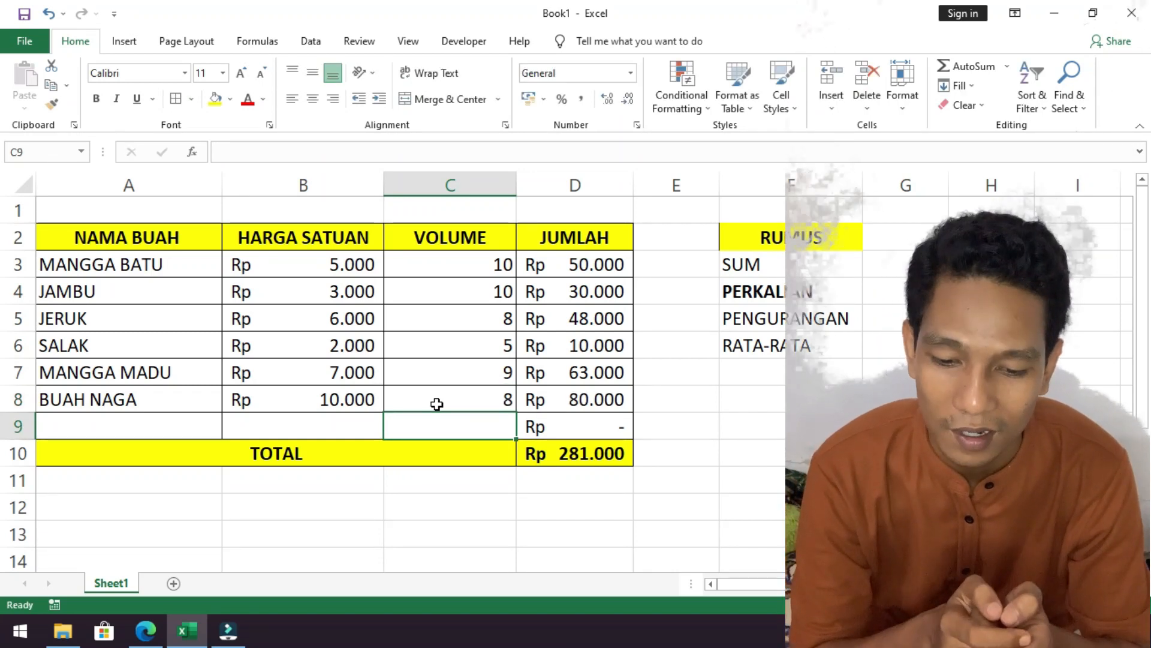
{"action": "left_click", "coordinate": [546, 396]}
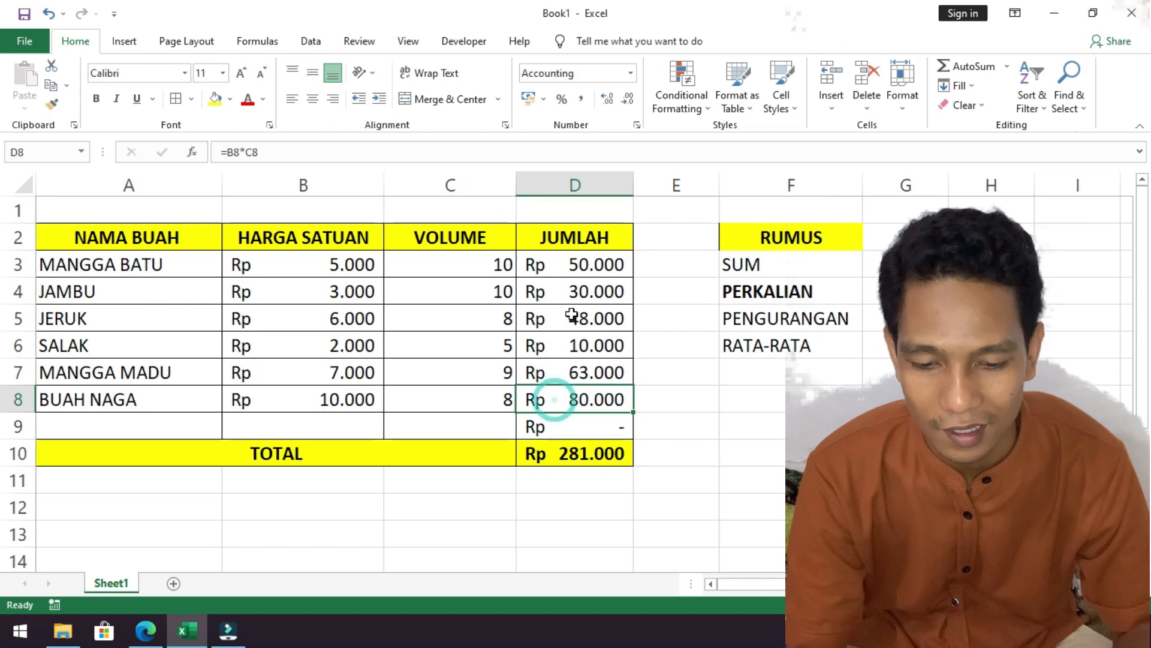
{"action": "left_click", "coordinate": [576, 453]}
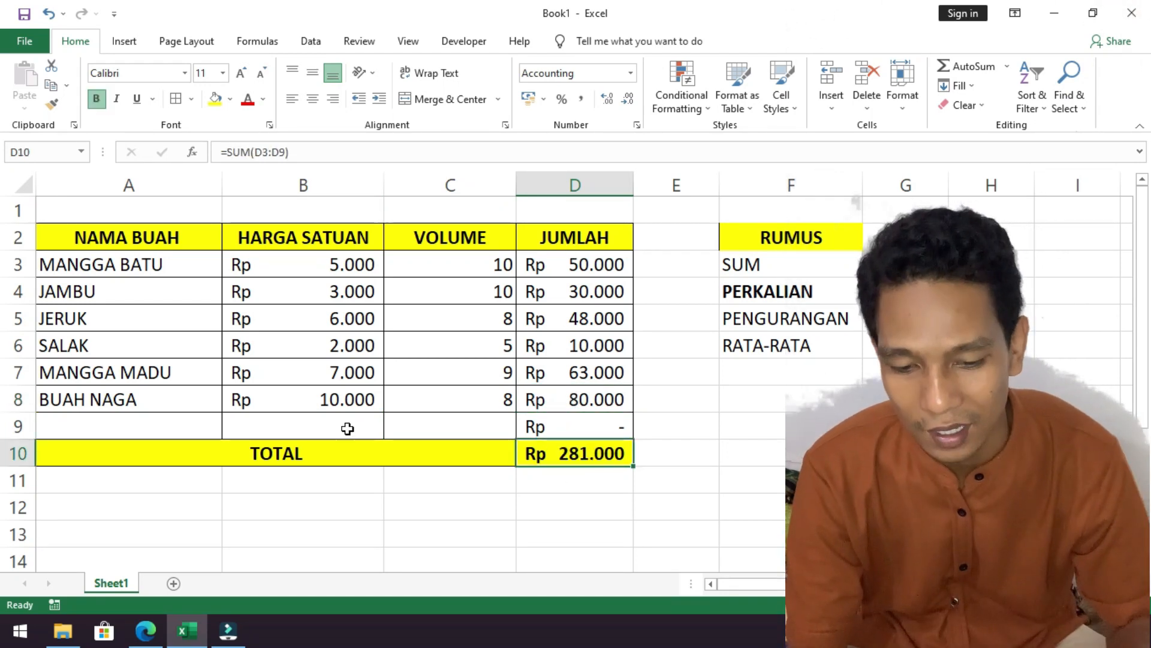
Add APEL in row 9 with a HARGA SATUAN of 5000 and a VOLUME of 50.
{"action": "left_click", "coordinate": [84, 428]}
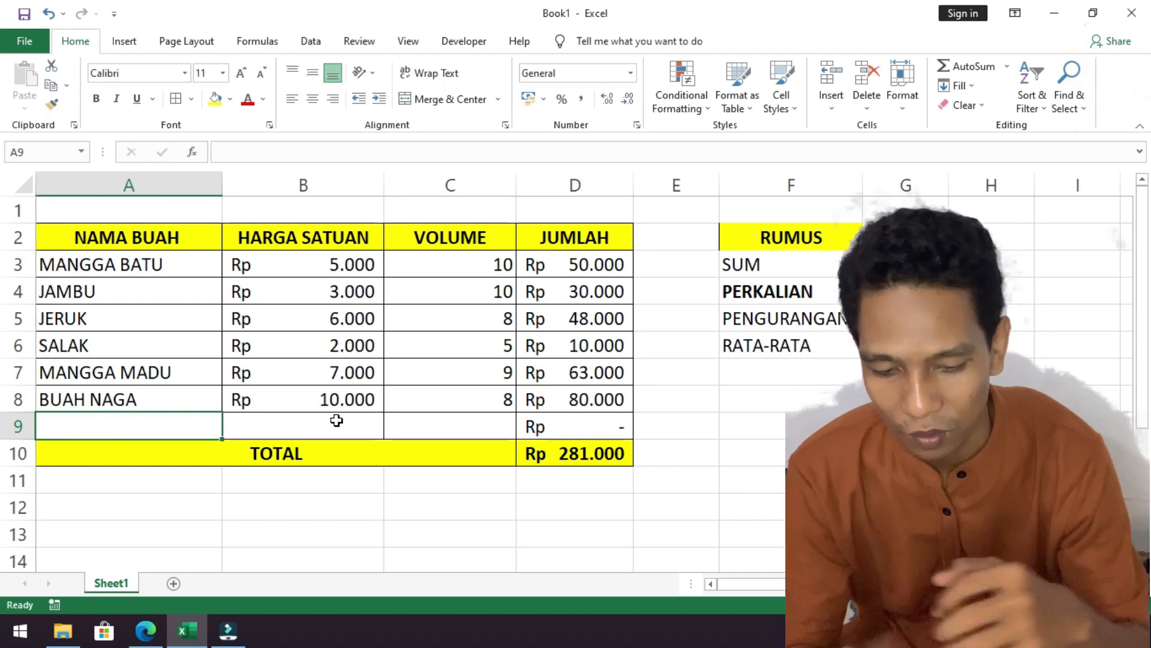
{"action": "type", "text": "APEL"}
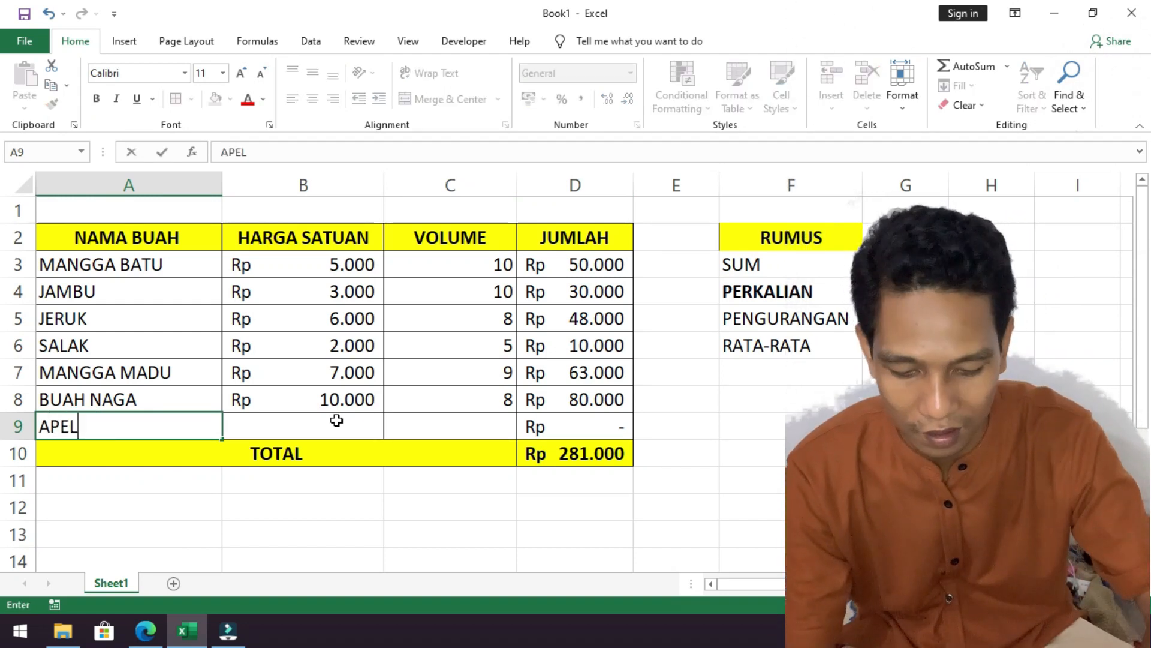
{"action": "left_click", "coordinate": [337, 421]}
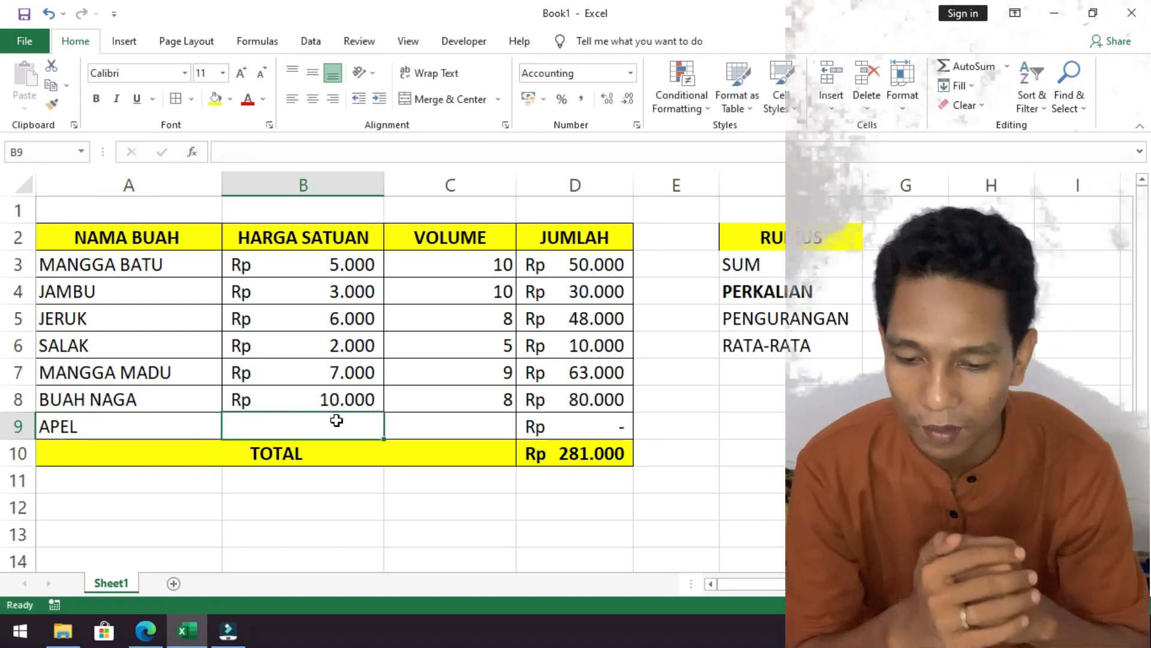
{"action": "type", "text": "5"}
{"action": "key", "text": "Tab"}
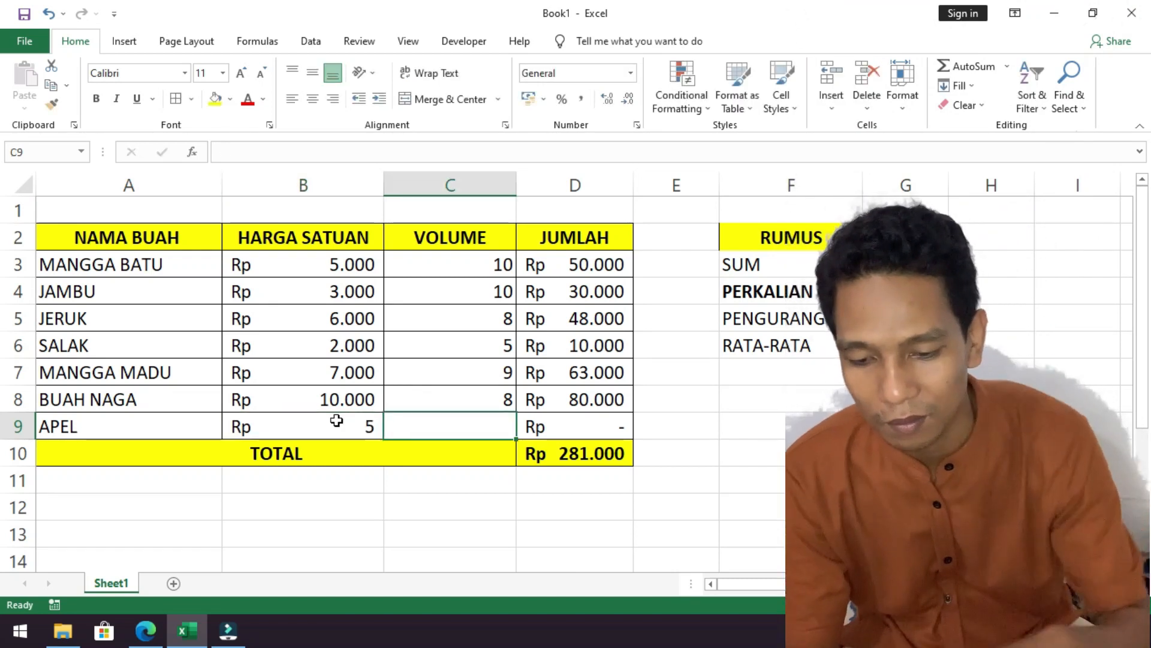
{"action": "left_click", "coordinate": [336, 421]}
{"action": "type", "text": "5000"}
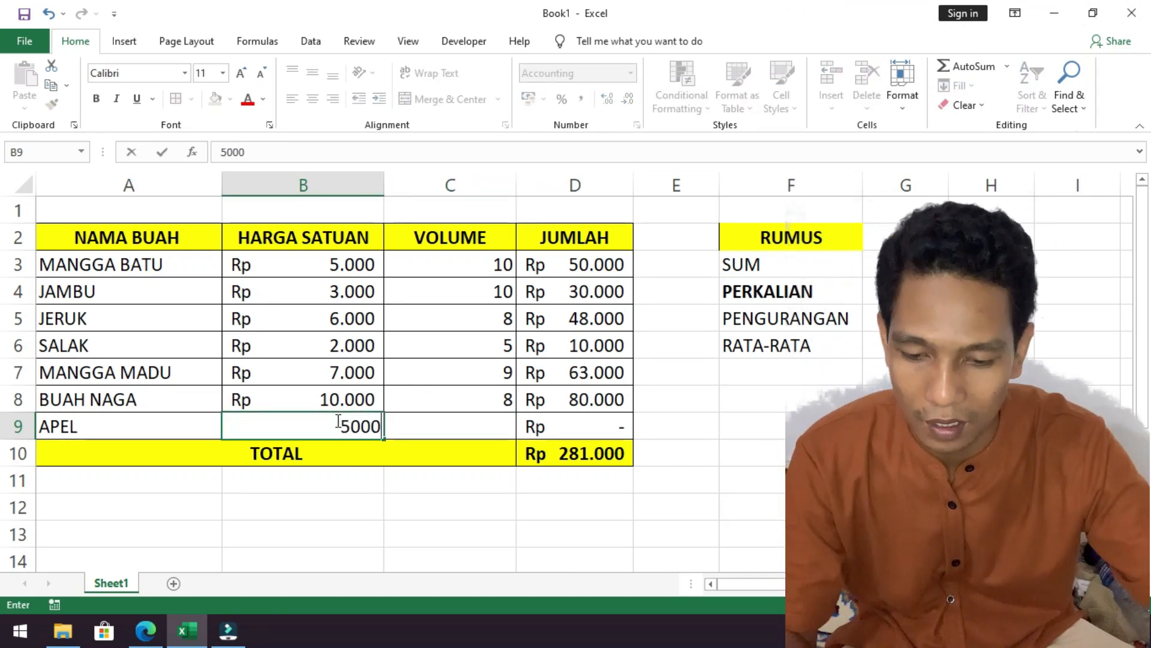
{"action": "key", "text": "Tab"}
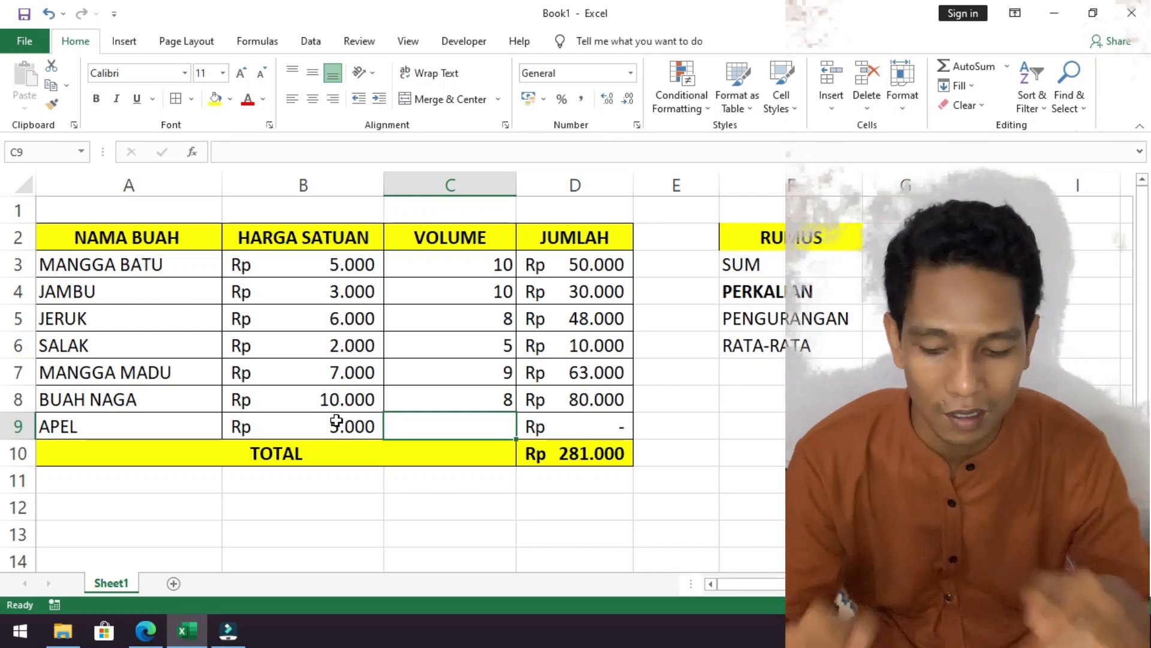
{"action": "type", "text": "50"}
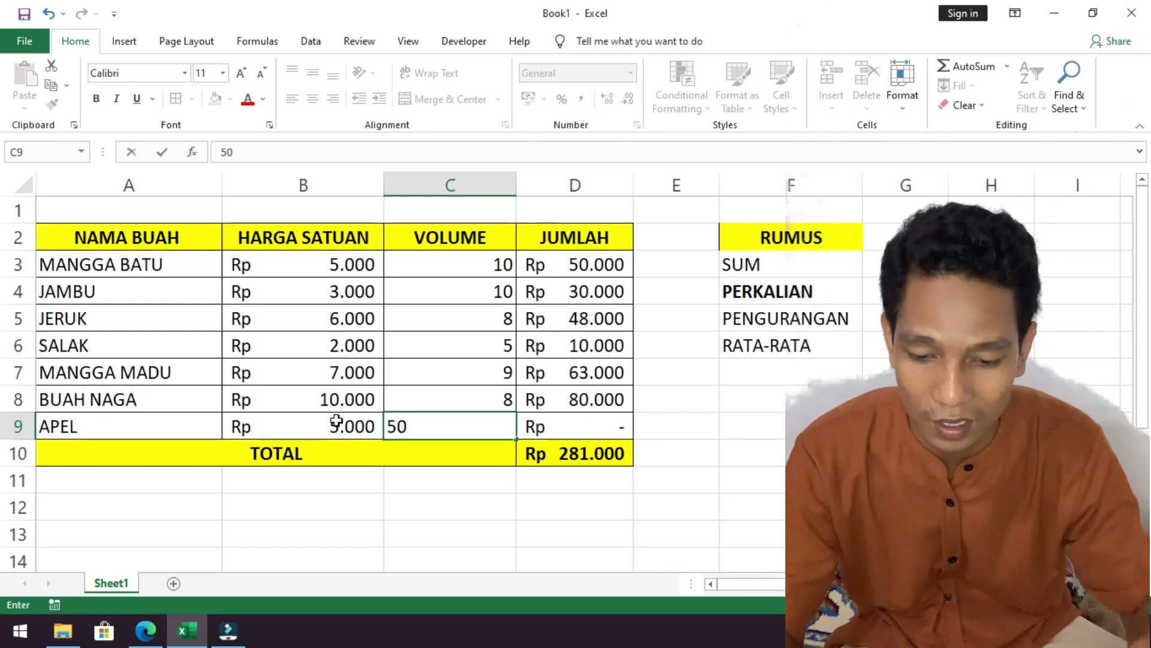
{"action": "key", "text": "Return"}
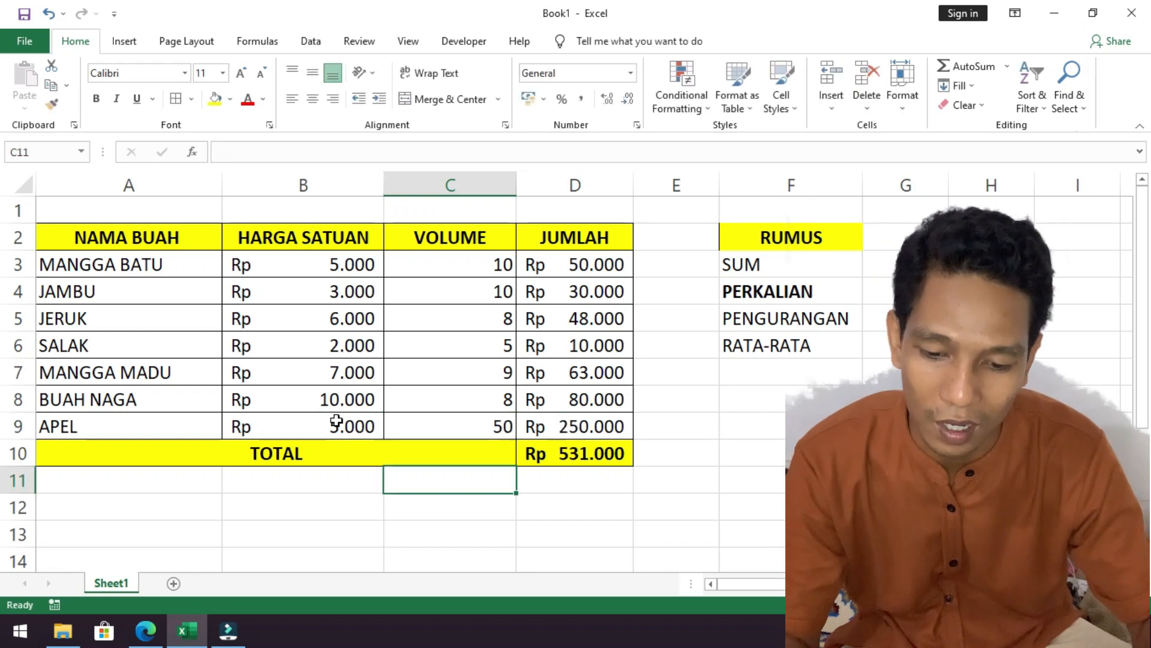
Examine the JUMLAH formula of APEL, the SUM formula in the TOTAL row, and the JUMLAH cells it adds up.
{"action": "left_click", "coordinate": [601, 436]}
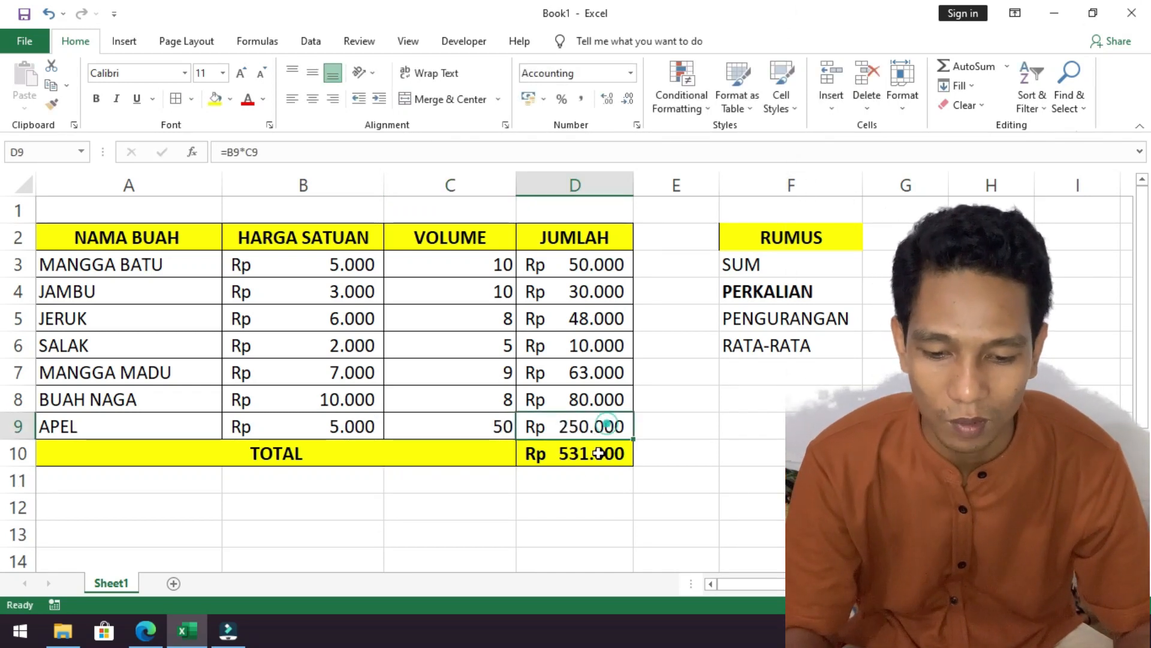
{"action": "left_click", "coordinate": [581, 454]}
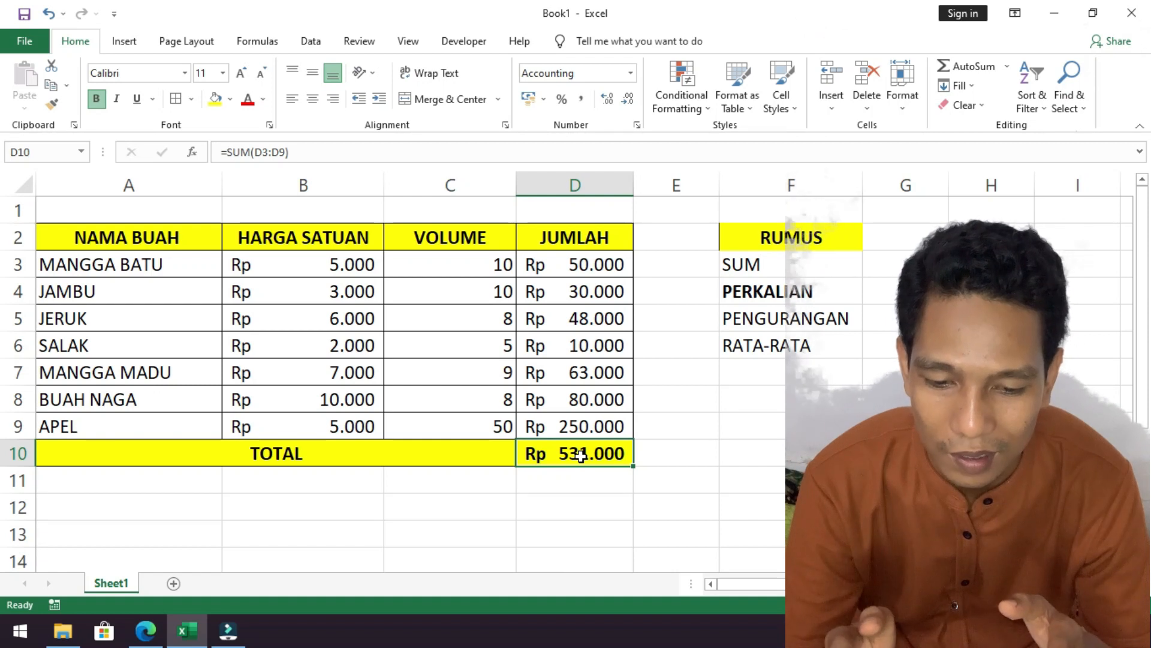
{"action": "left_click", "coordinate": [579, 268]}
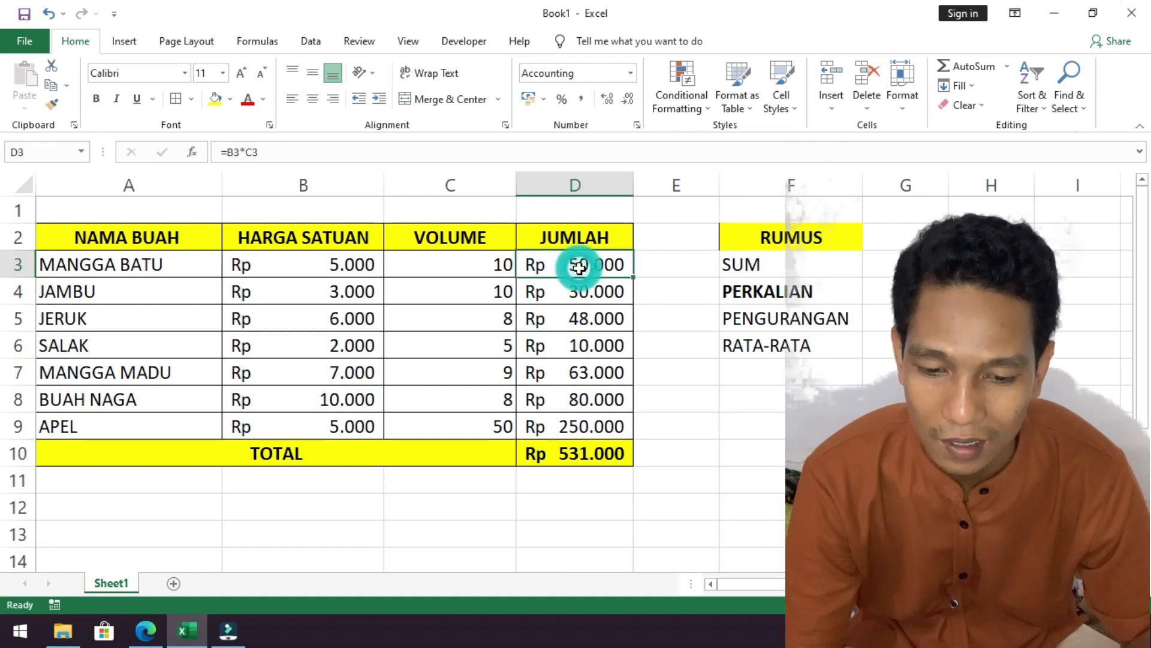
{"action": "left_click", "coordinate": [575, 461]}
{"action": "left_click", "coordinate": [569, 273]}
{"action": "left_click_drag", "start_coordinate": [569, 272], "coordinate": [565, 410]}
{"action": "left_click", "coordinate": [601, 231]}
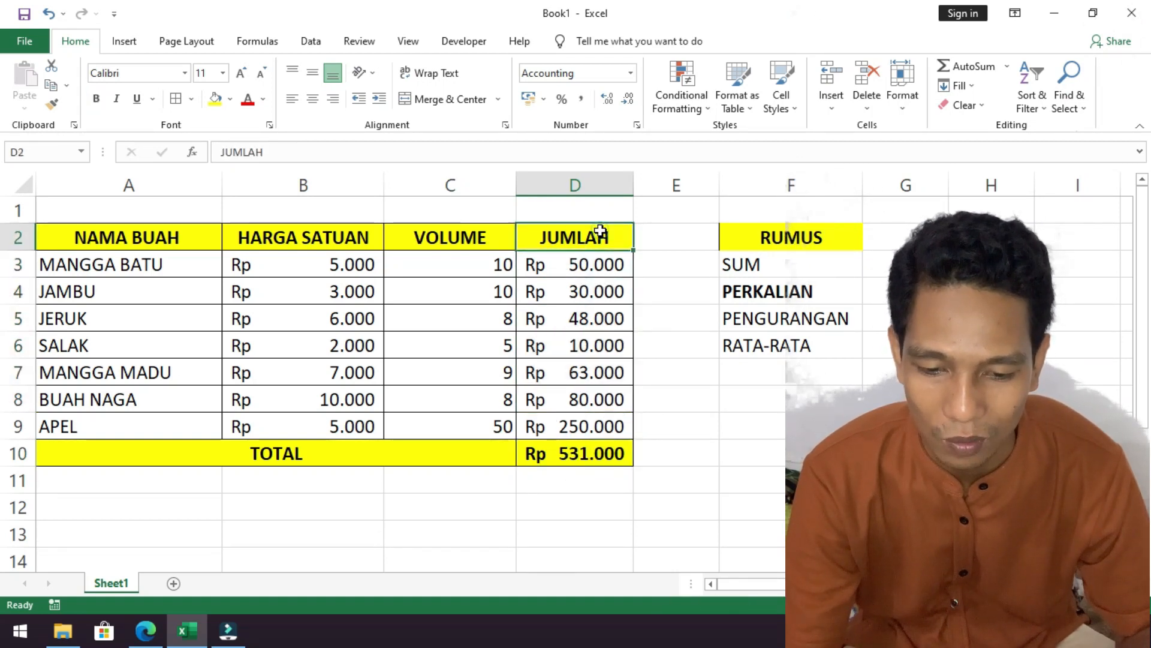
{"action": "left_click", "coordinate": [306, 457]}
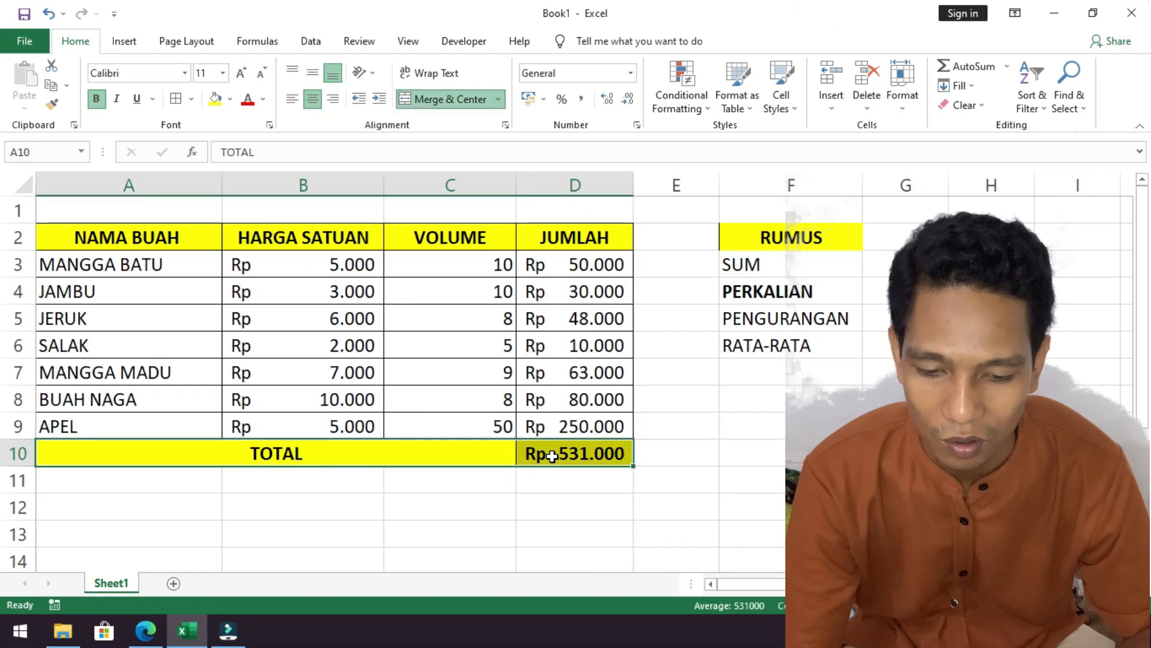
{"action": "left_click", "coordinate": [547, 455]}
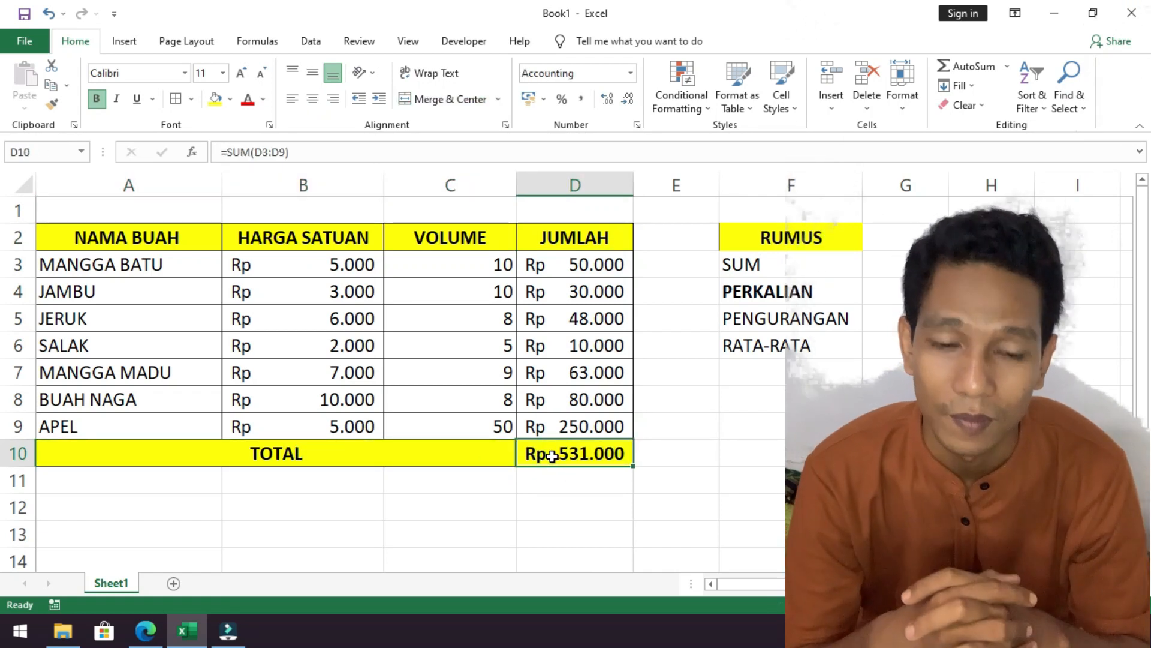